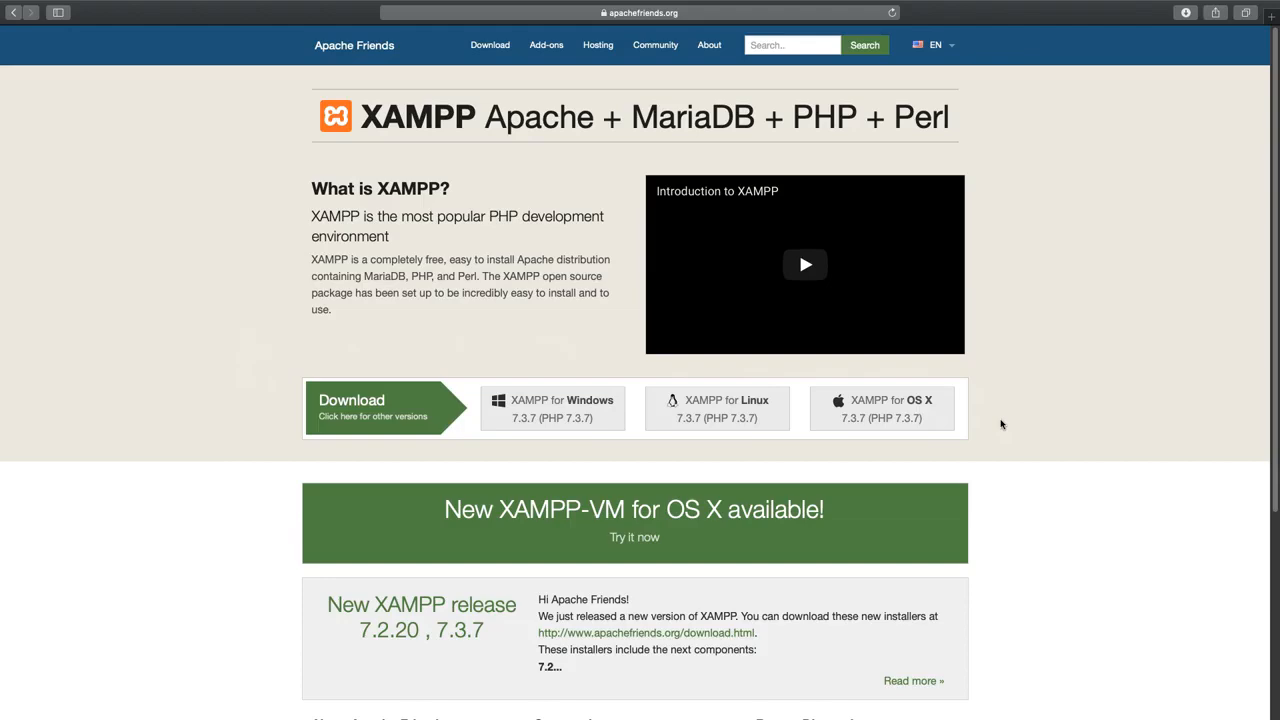
Review the available Windows, Linux and OS X installers on the XAMPP download page
scroll(1001, 424, down, 5)
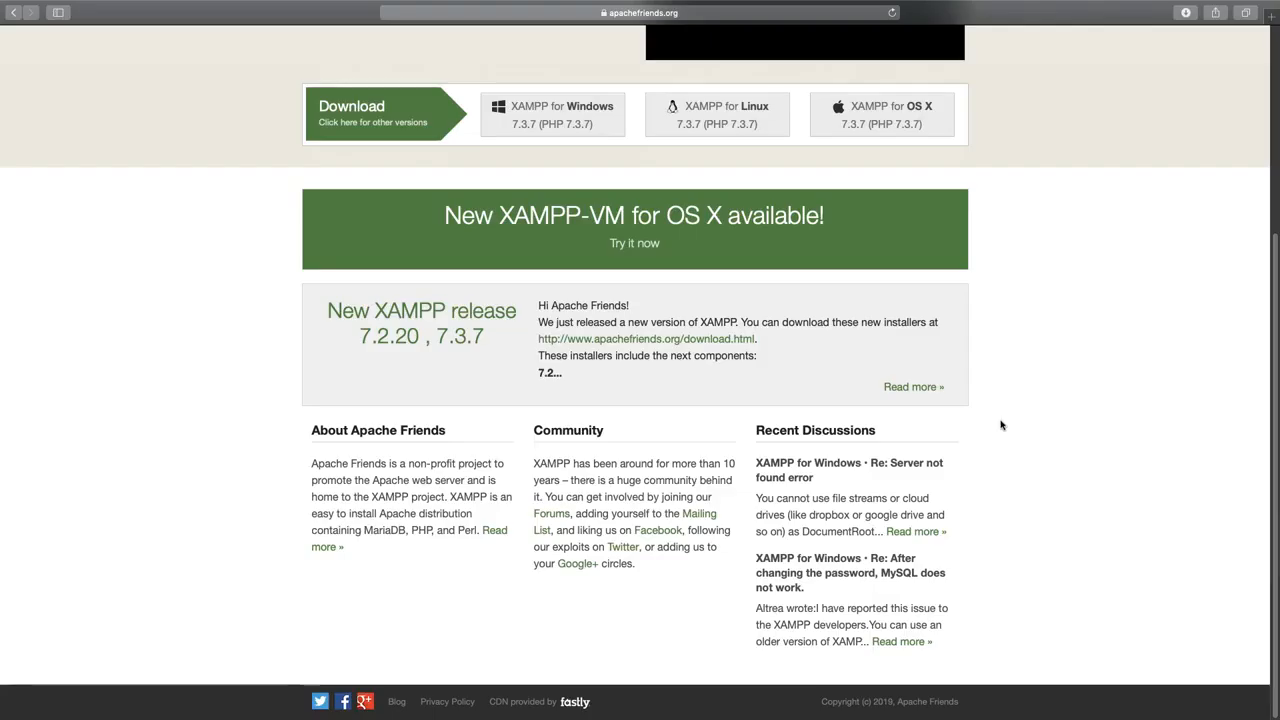
scroll(1001, 424, up, 5)
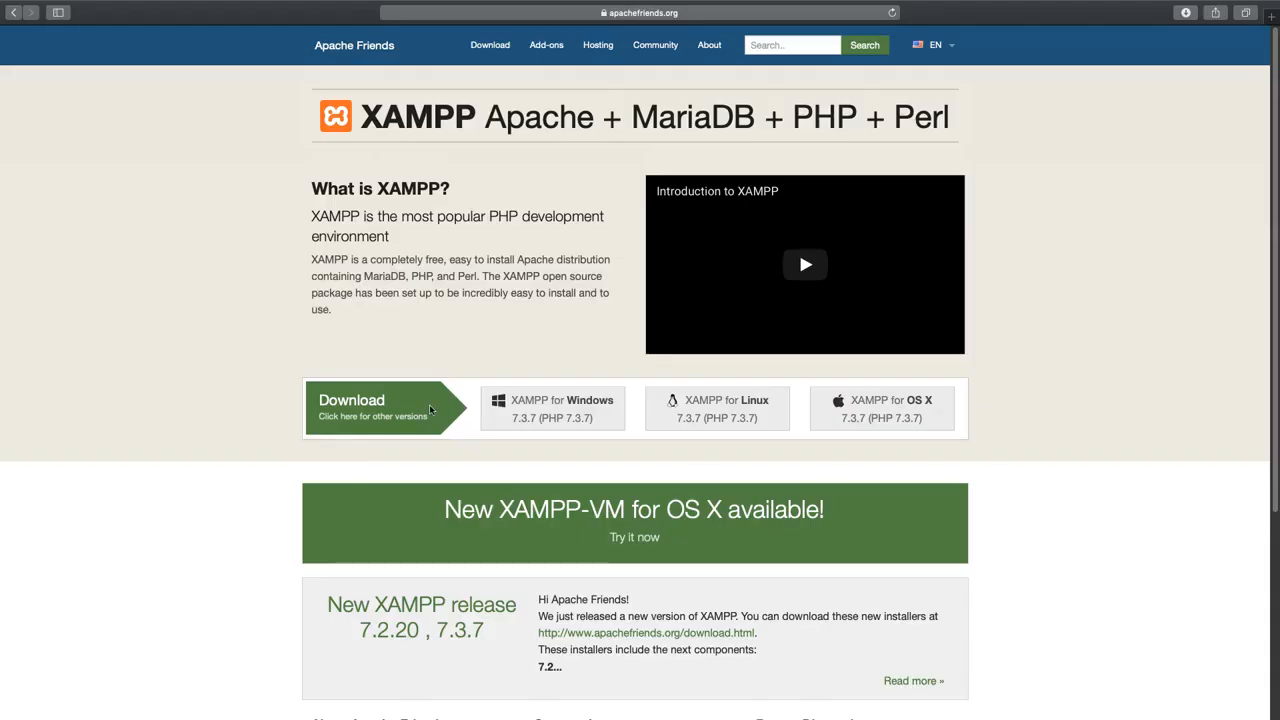
click(384, 418)
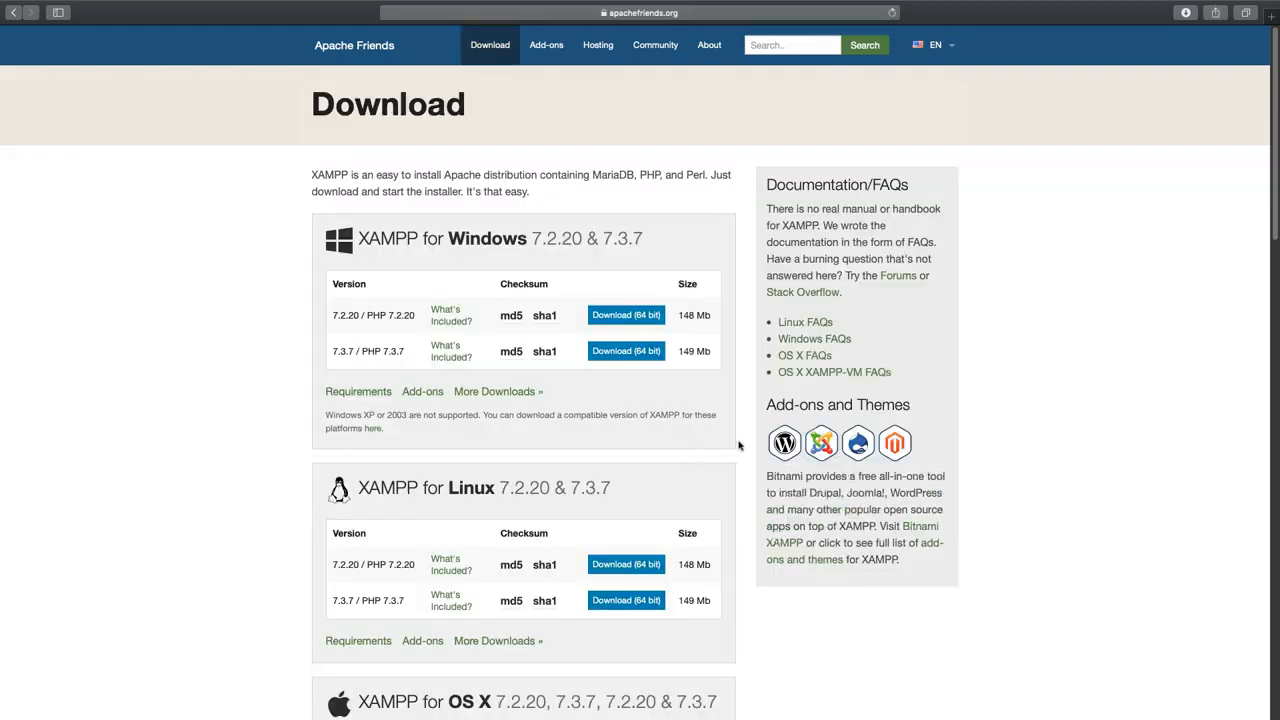
scroll(739, 446, down, 5)
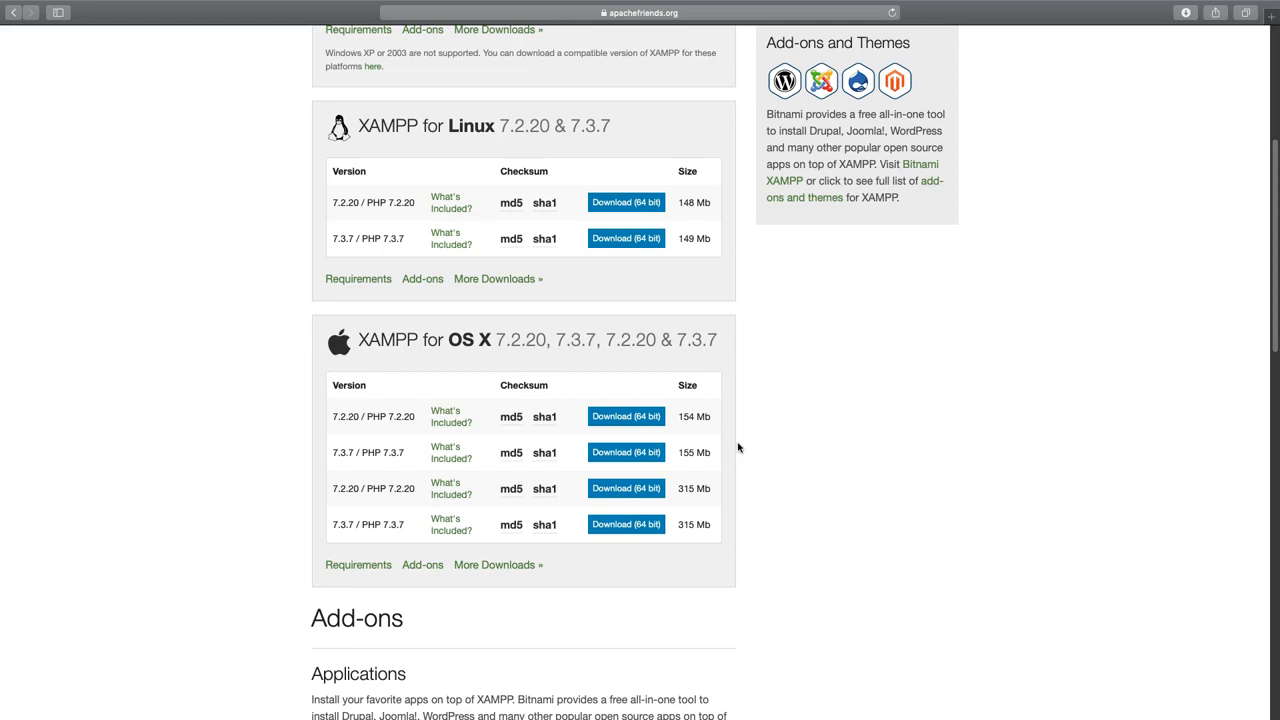
scroll(738, 447, down, 4)
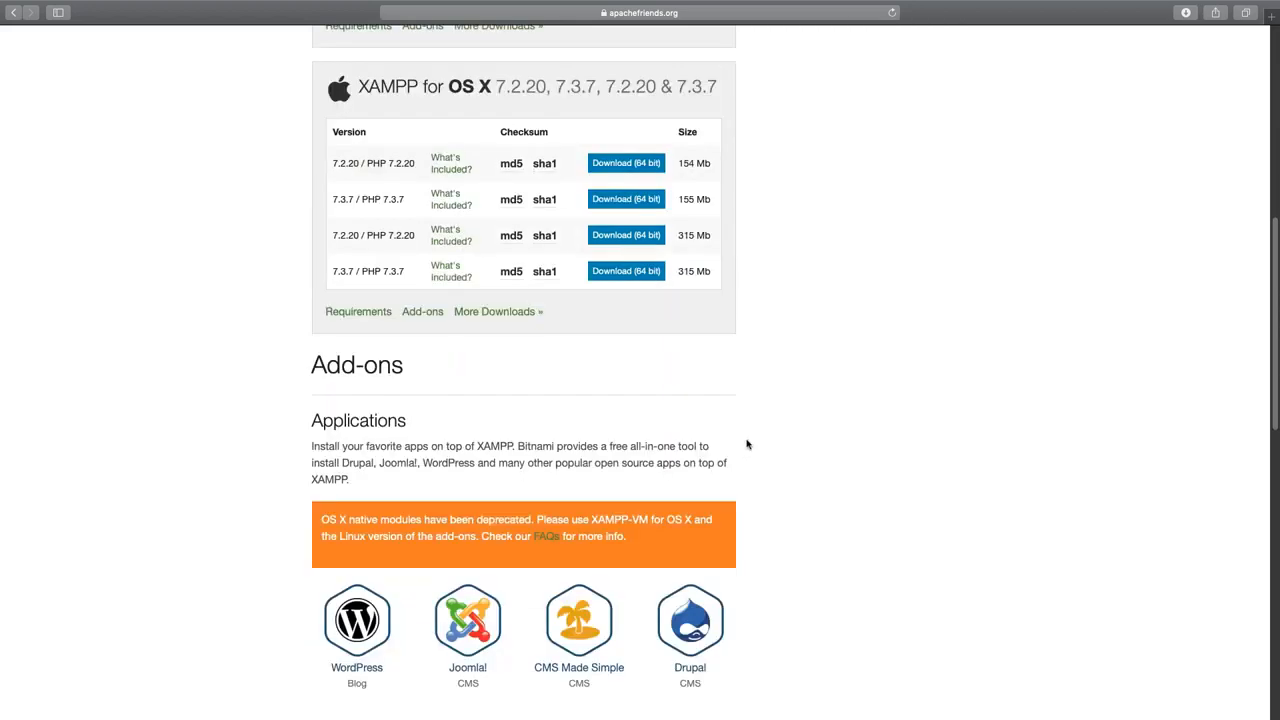
scroll(747, 444, down, 1)
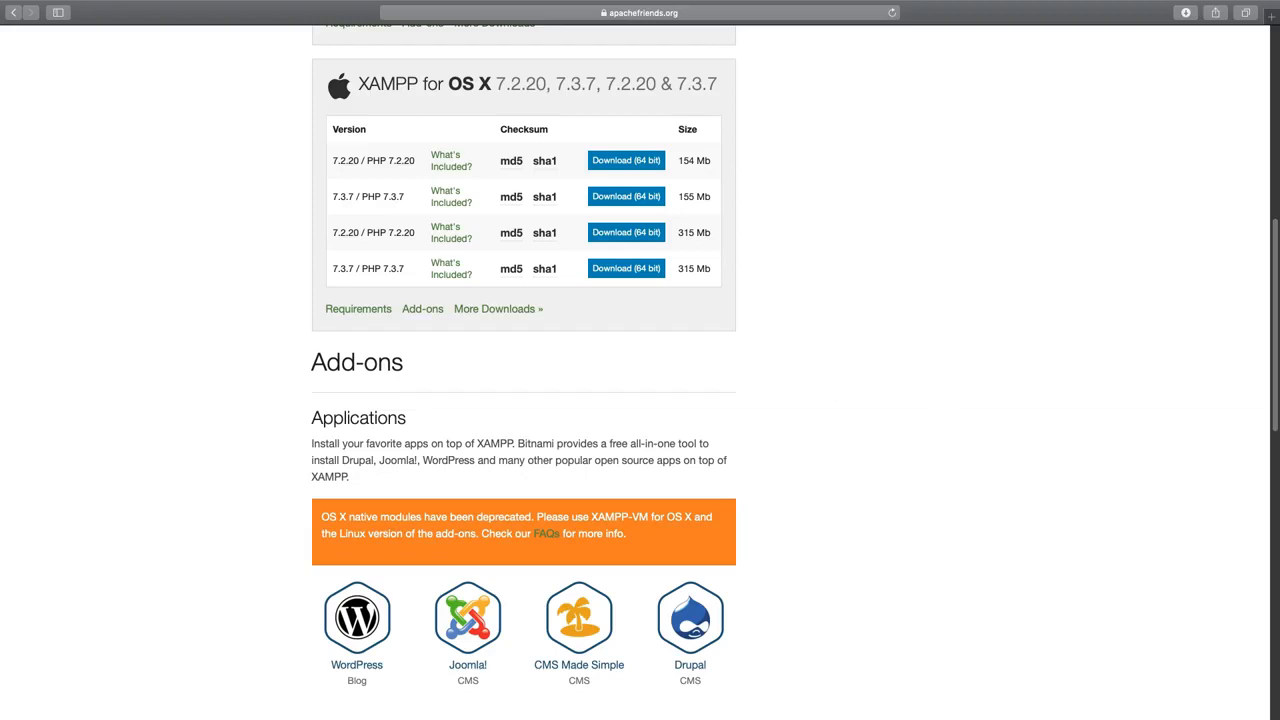
Close the browser window and open the downloaded disk image xampp-osx-7.3.7-0-vm.dmg
mouse_move(44, 10)
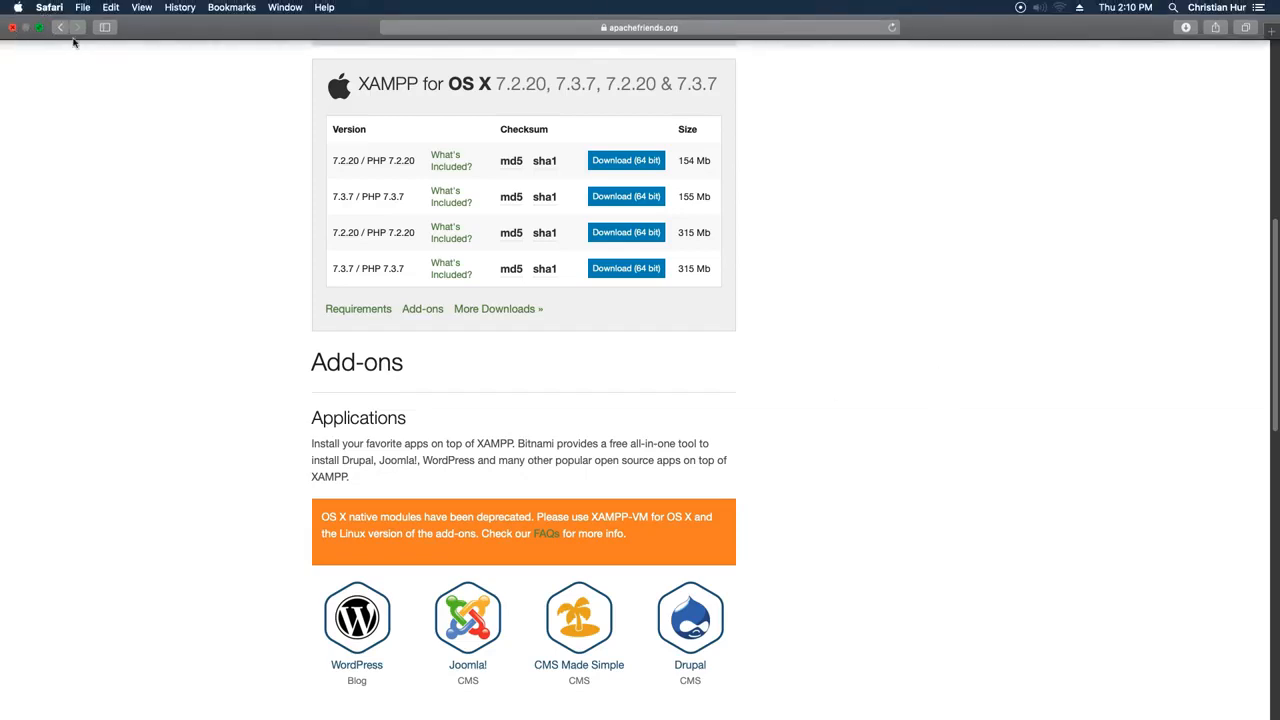
click(13, 27)
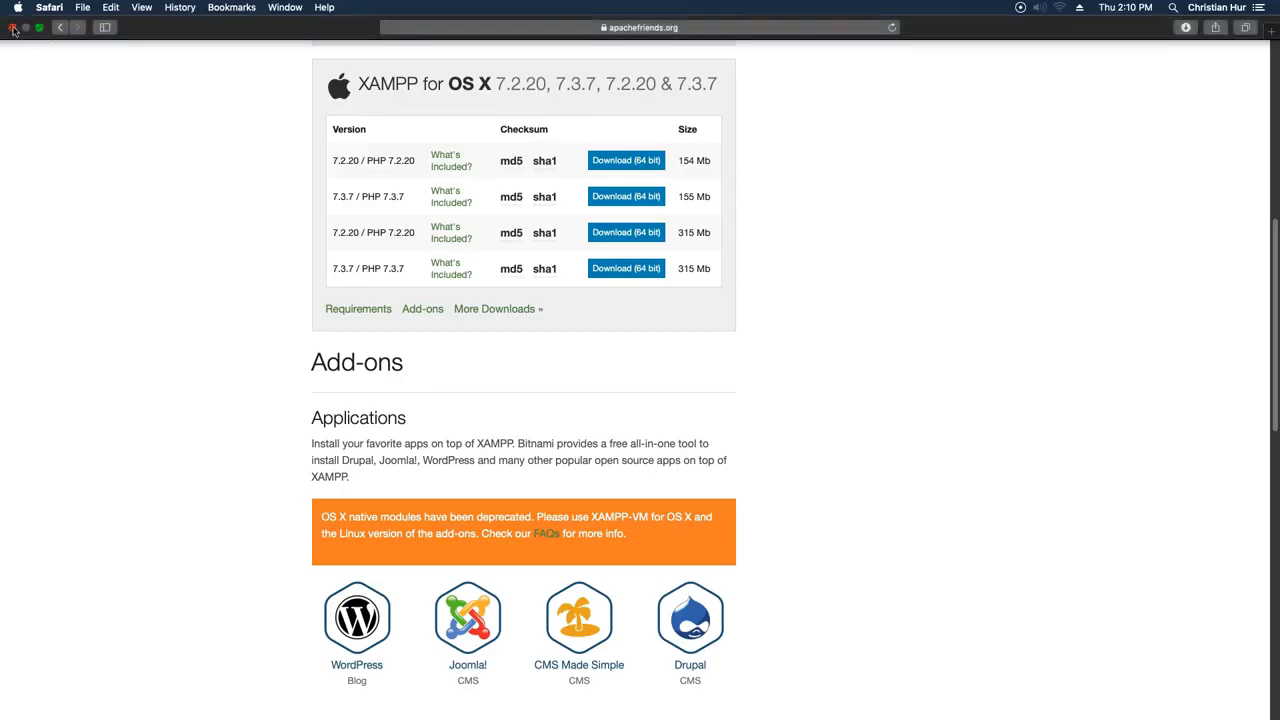
click(1102, 682)
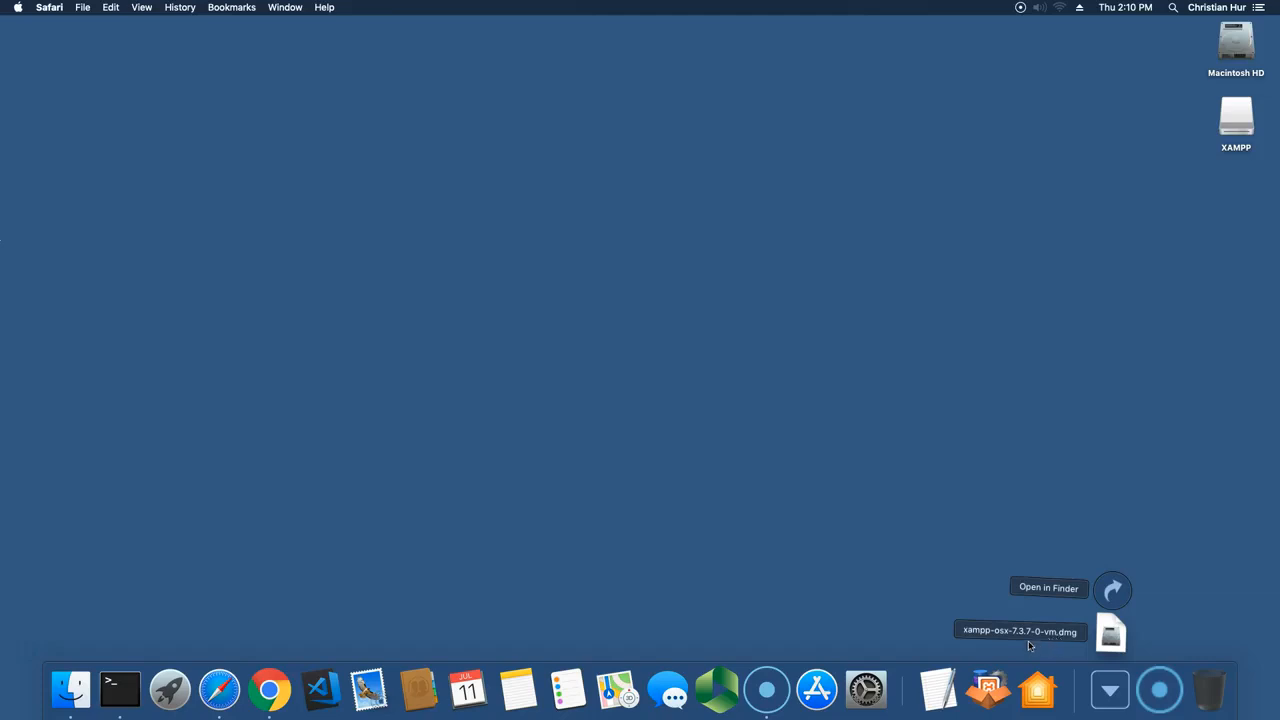
click(1106, 637)
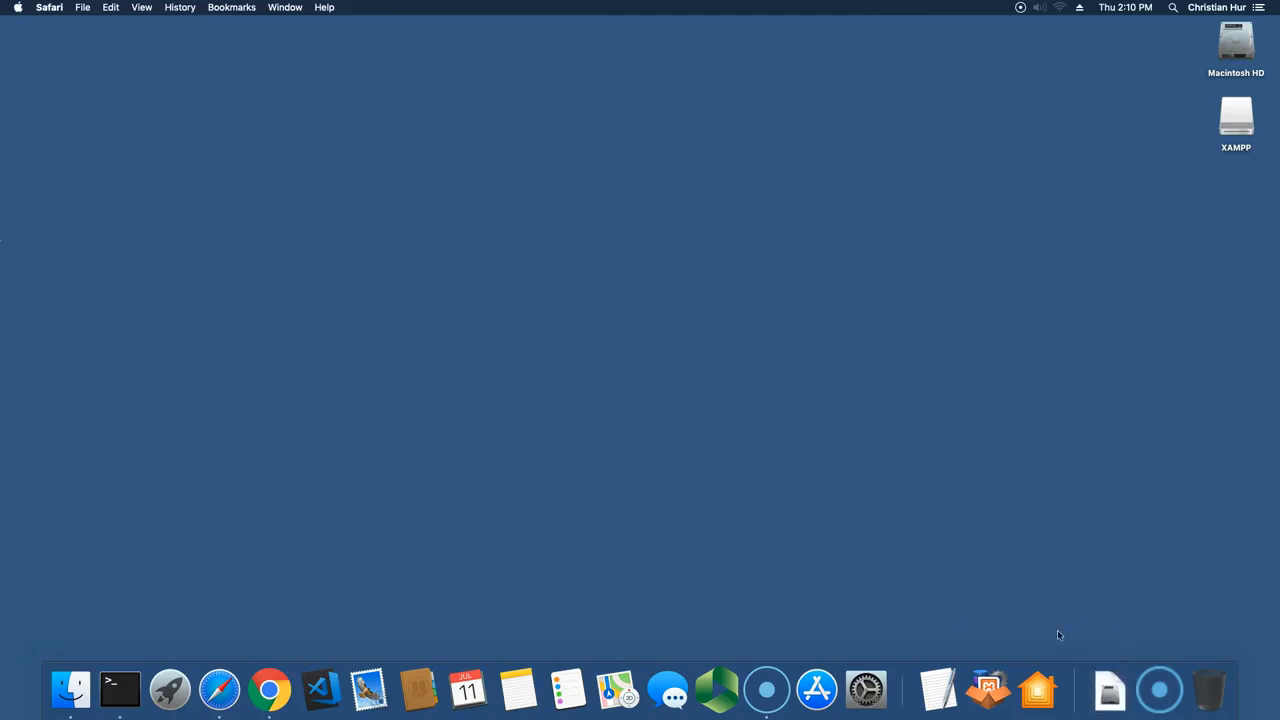
click(995, 685)
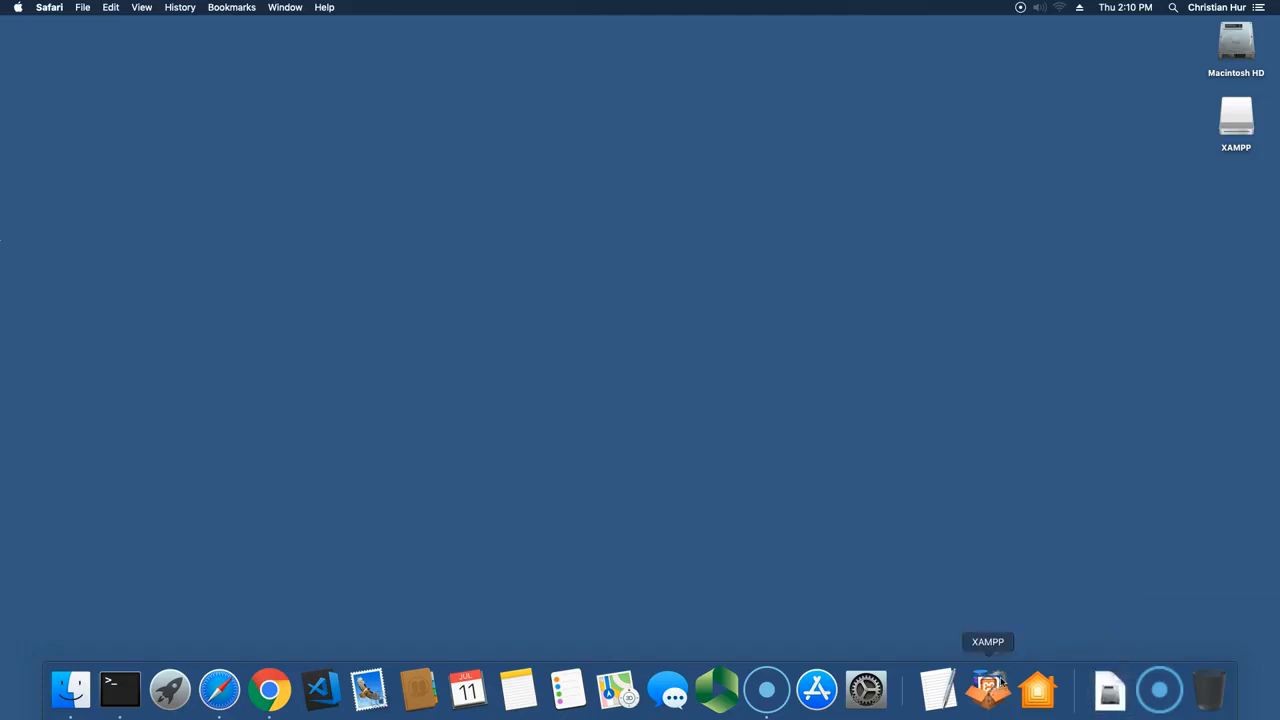
right_click(991, 685)
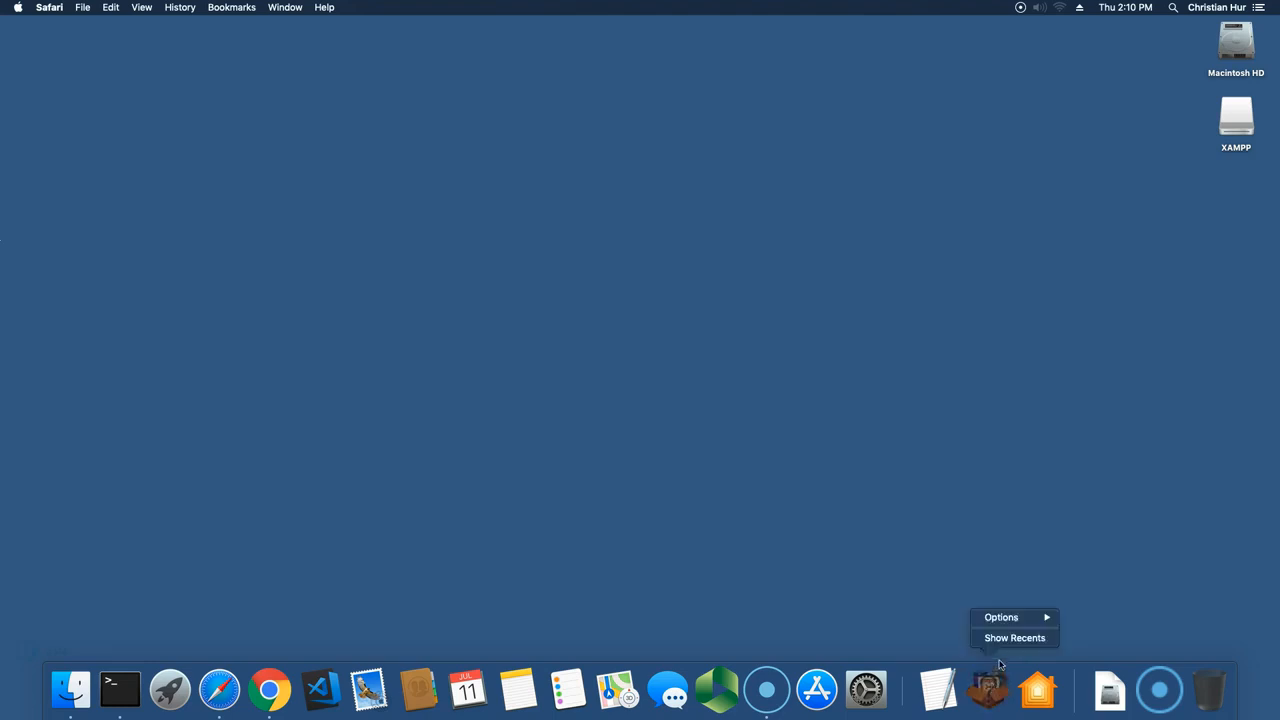
click(984, 490)
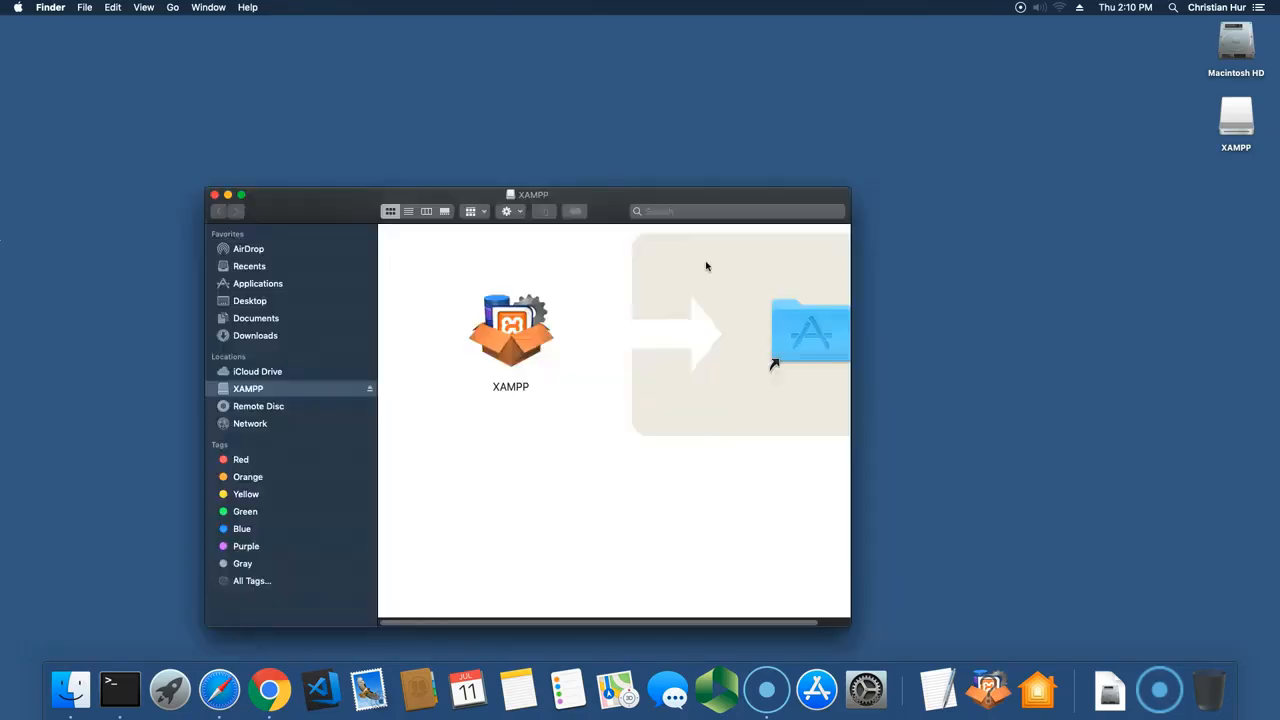
Copy XAMPP from the disk image into the Applications folder and eject the XAMPP disk image
drag(511, 341, 799, 327)
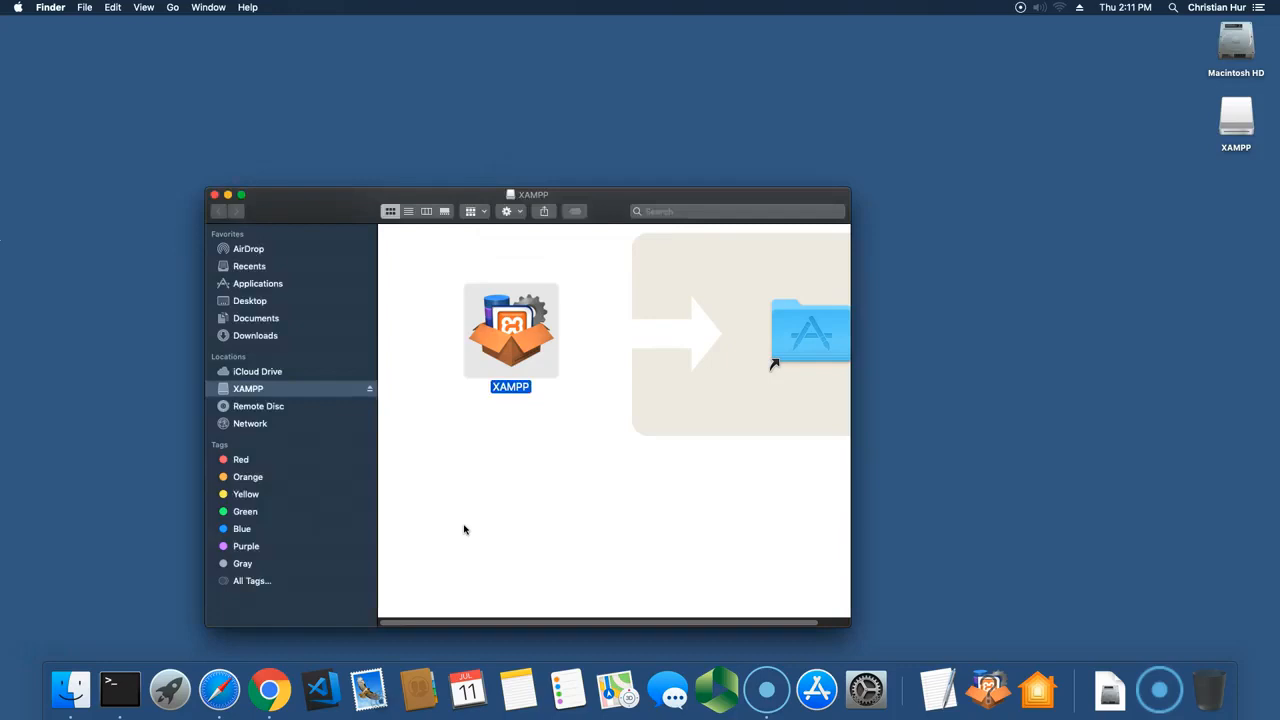
click(464, 530)
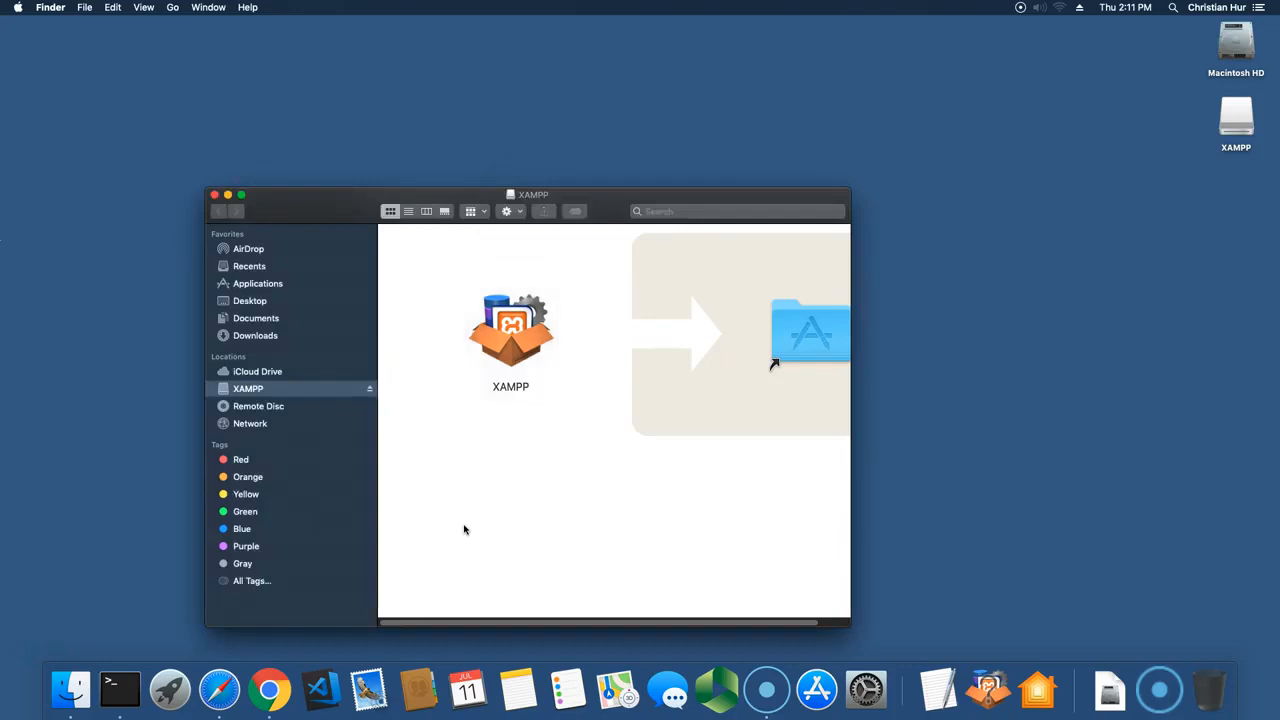
click(214, 196)
right_click(1230, 118)
click(1143, 142)
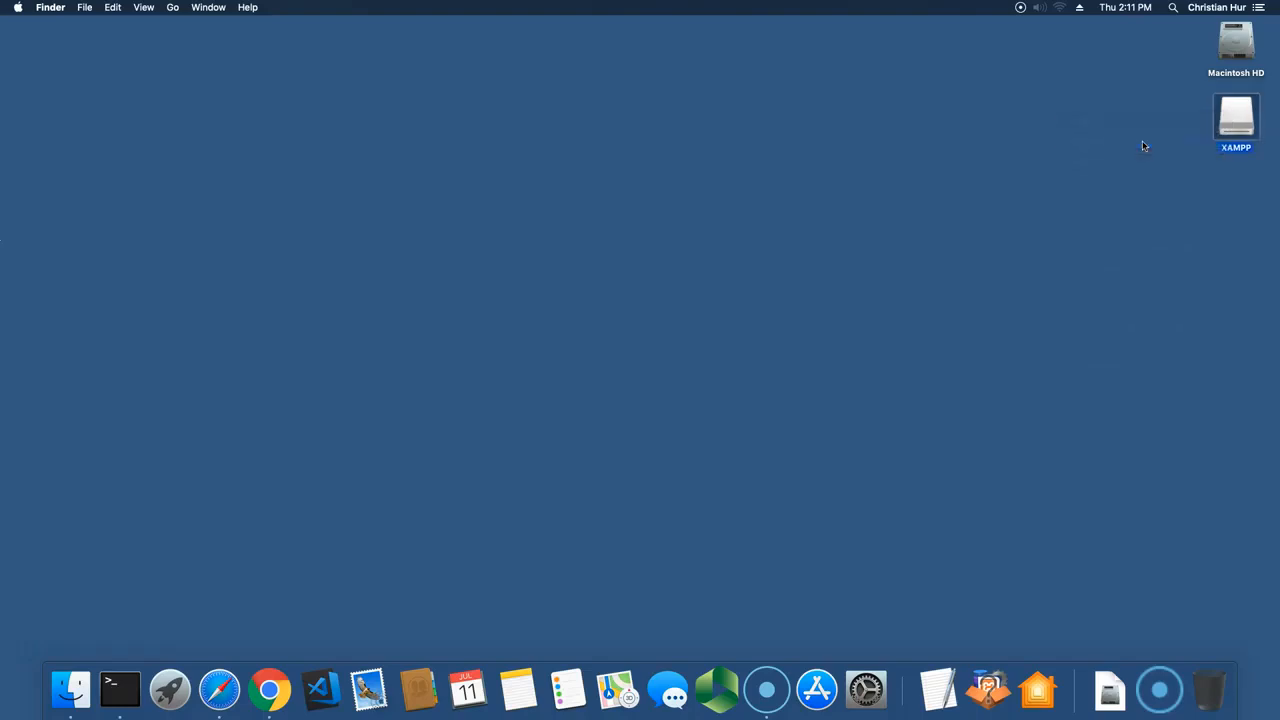
Open the Applications folder from Macintosh HD, widen its window and show the apps as icons
click(1236, 55)
double_click(1236, 55)
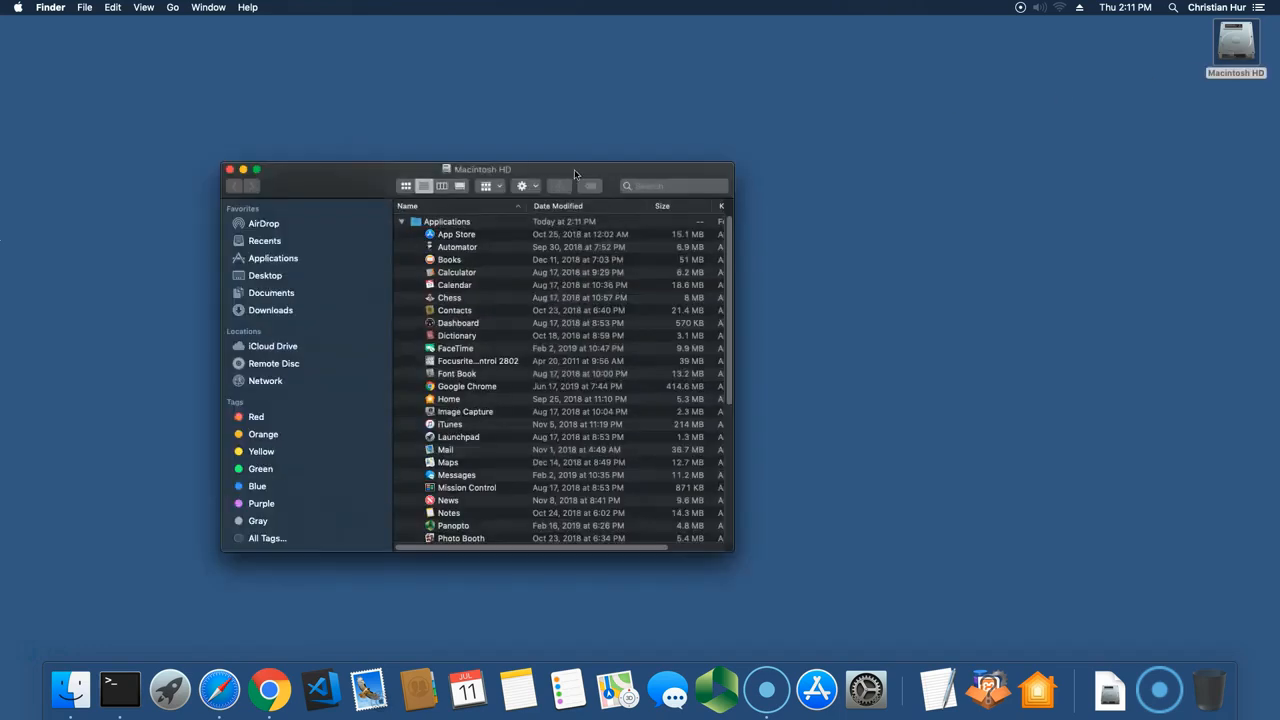
click(288, 260)
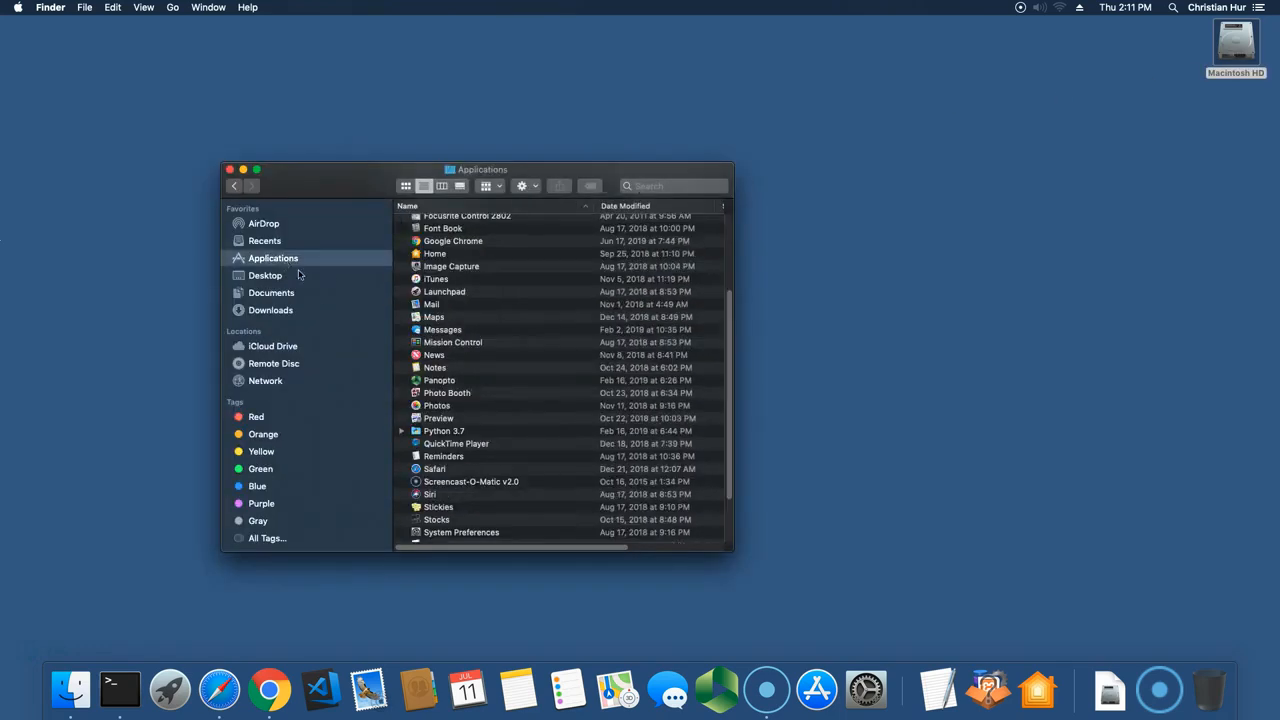
drag(735, 416, 860, 416)
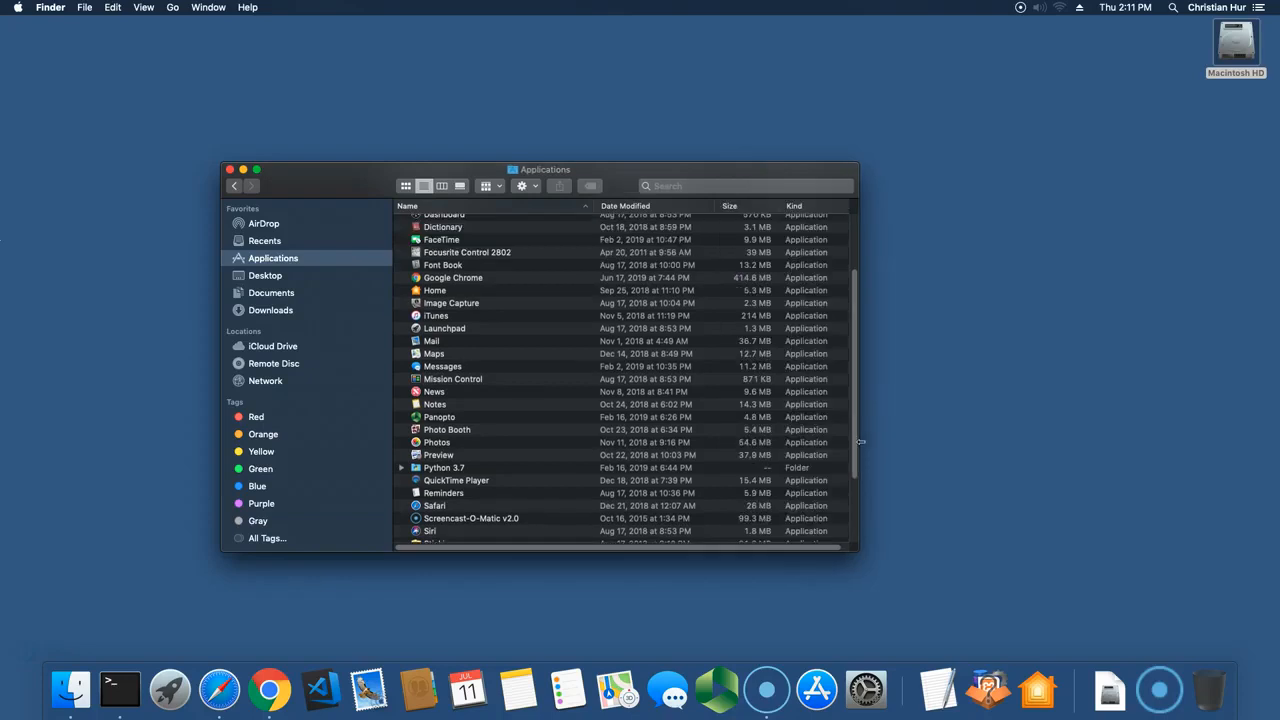
click(406, 187)
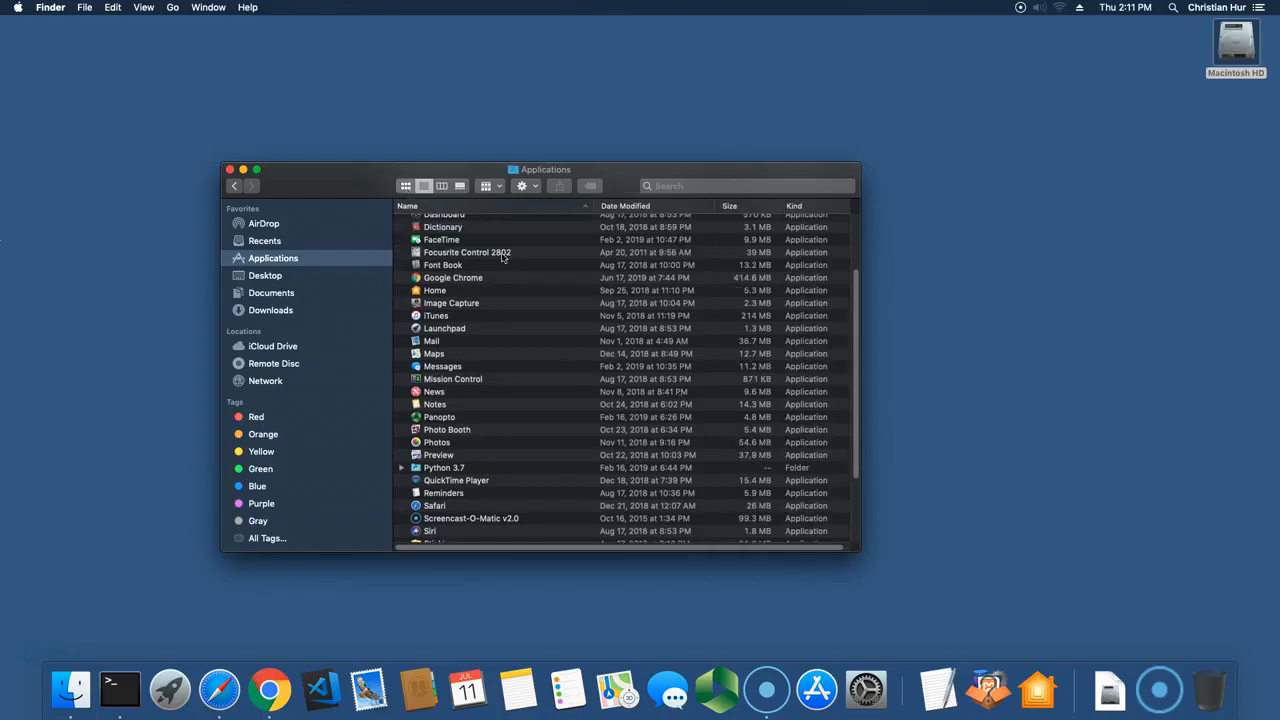
scroll(794, 449, down, 5)
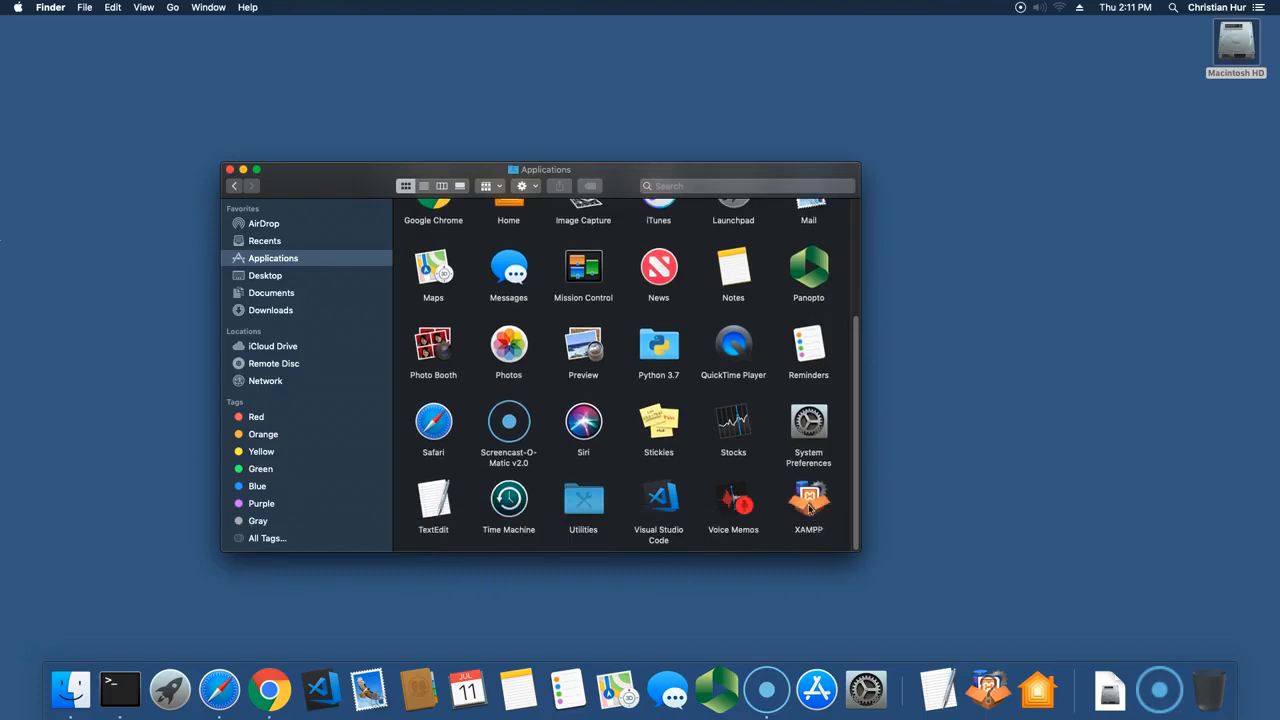
Launch XAMPP from the Applications folder and allow the downloaded app to open
click(811, 508)
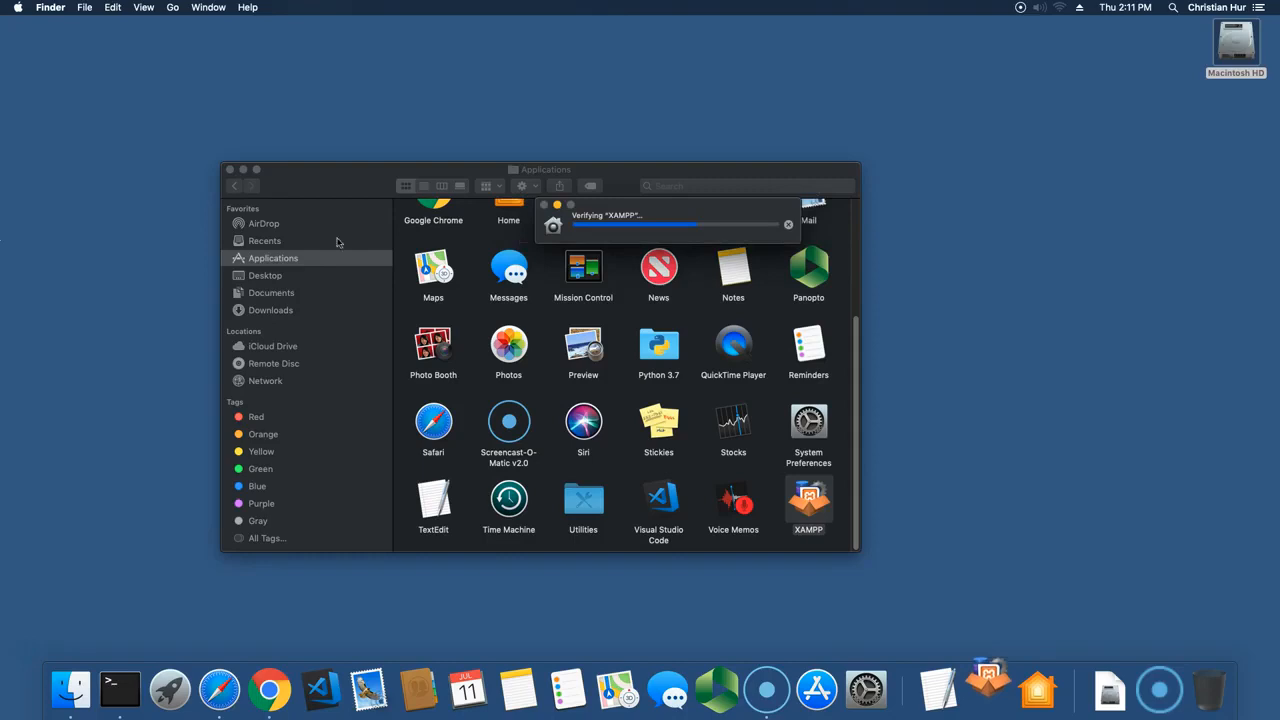
click(243, 170)
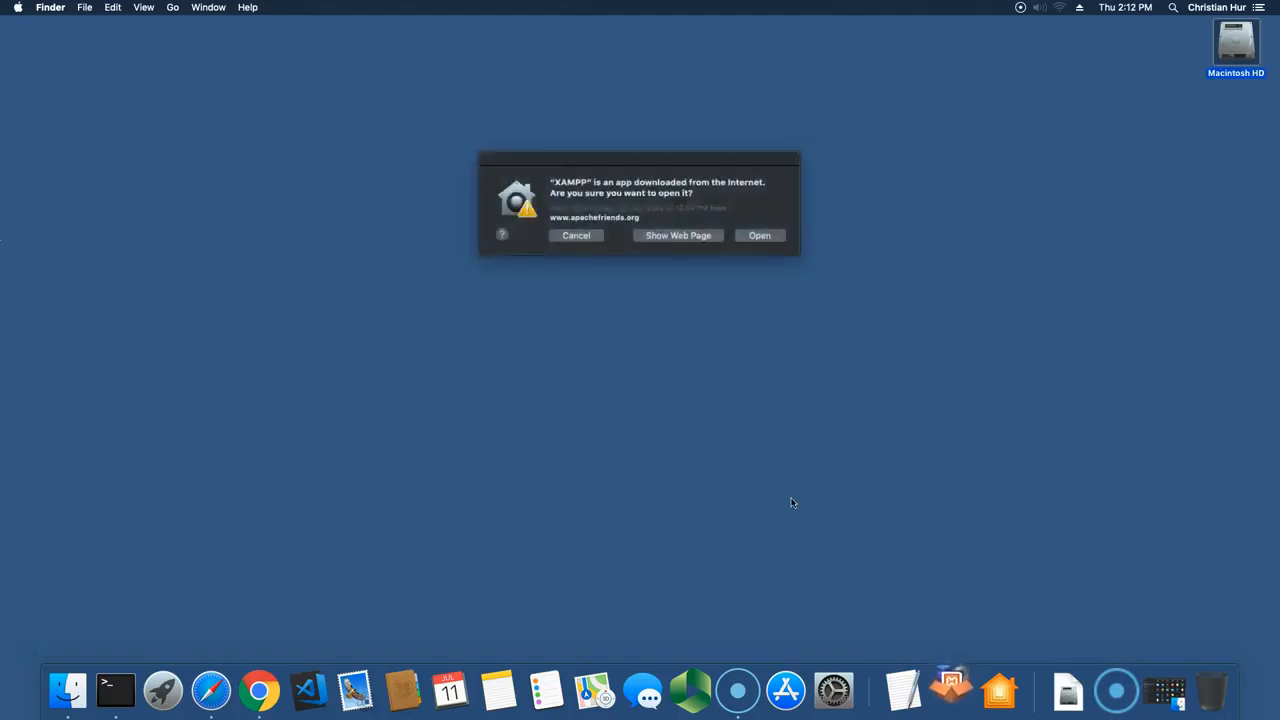
click(765, 237)
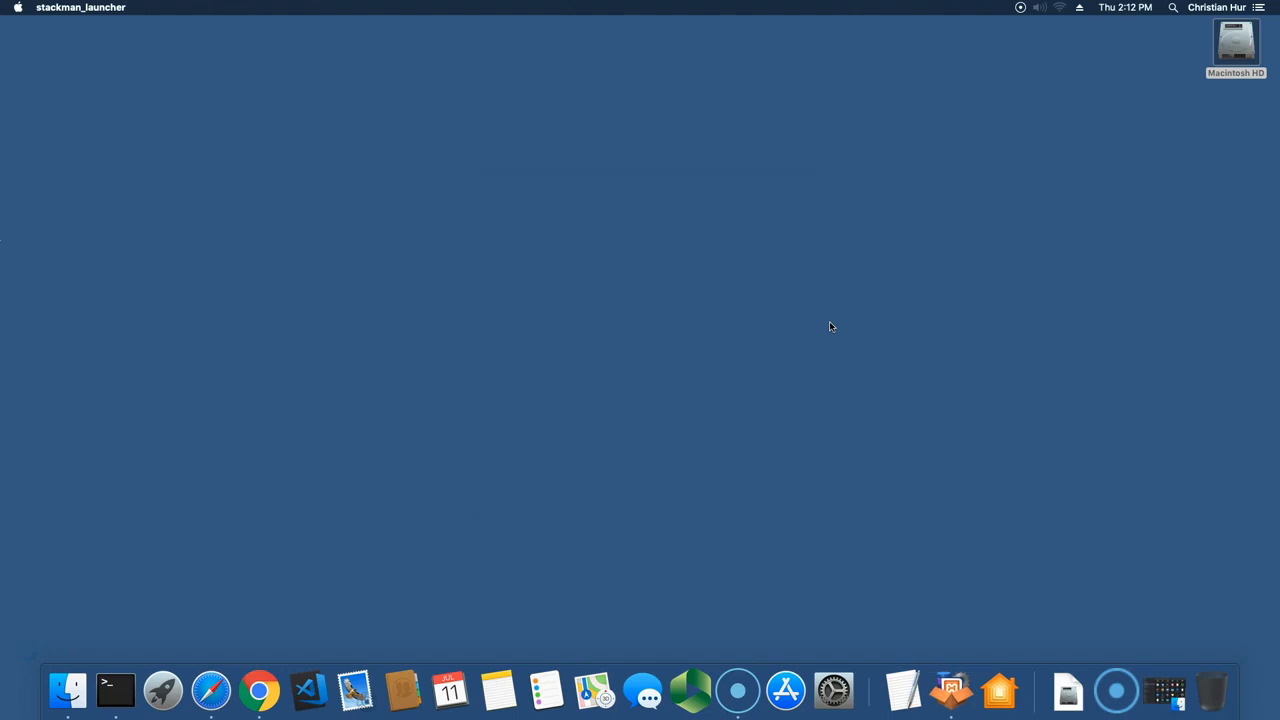
Look through the Services, Network, Volumes and Log sections of the XAMPP manager
drag(603, 186, 644, 207)
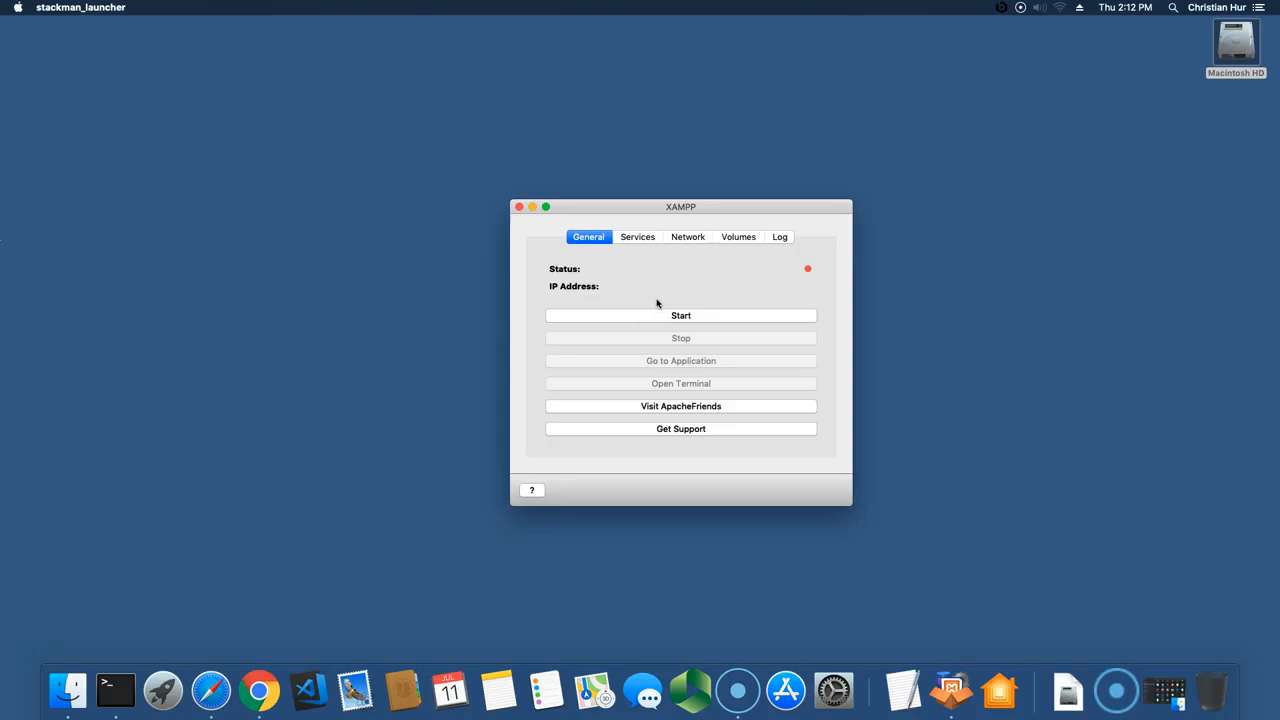
click(640, 241)
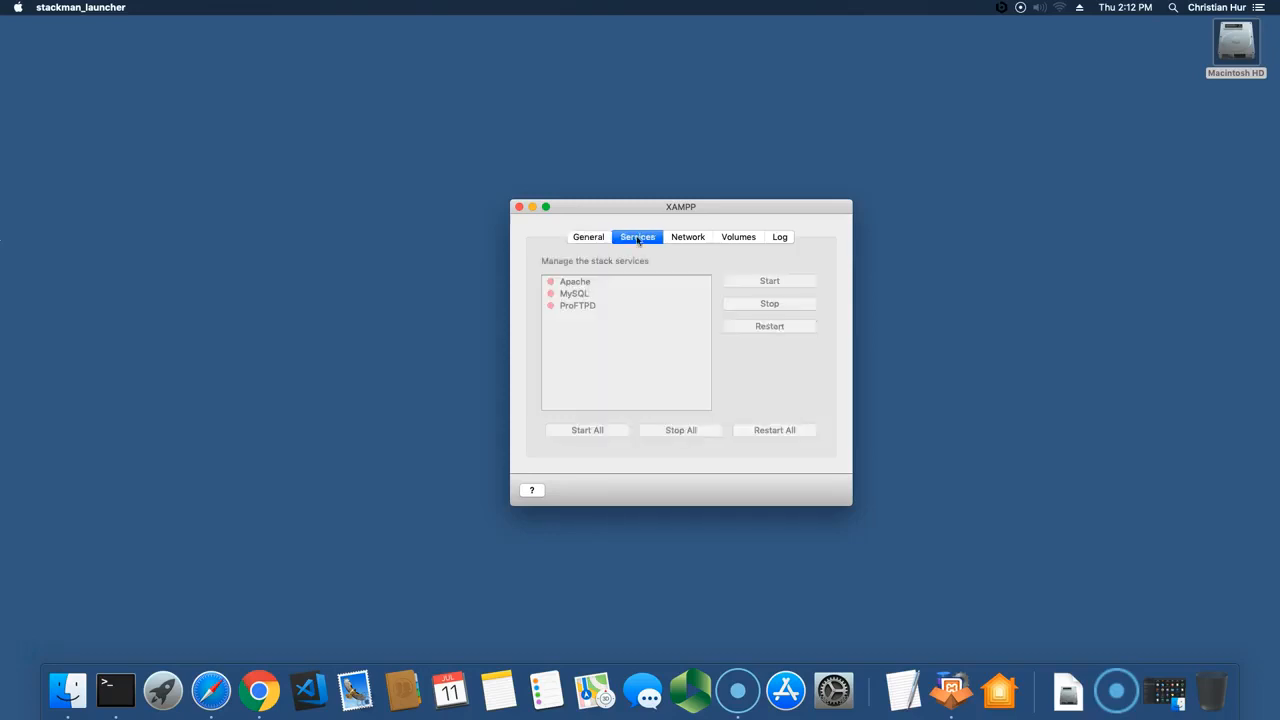
click(684, 242)
click(726, 241)
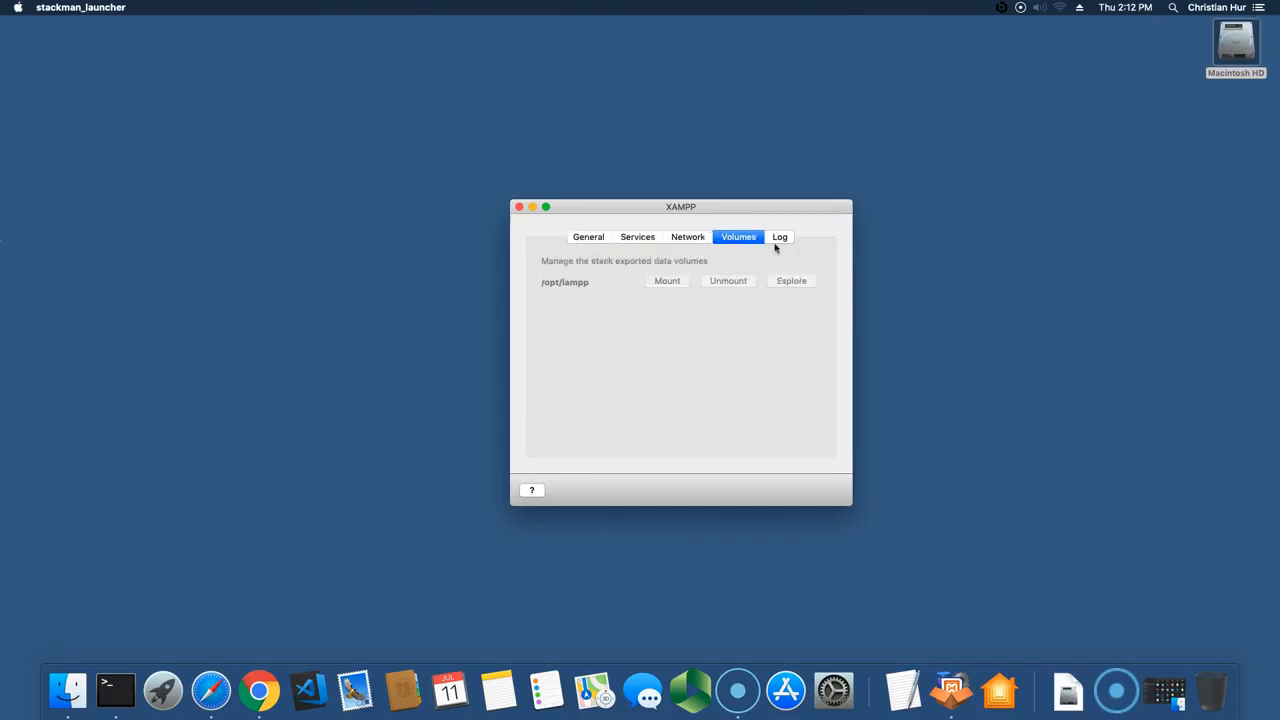
click(779, 242)
click(592, 240)
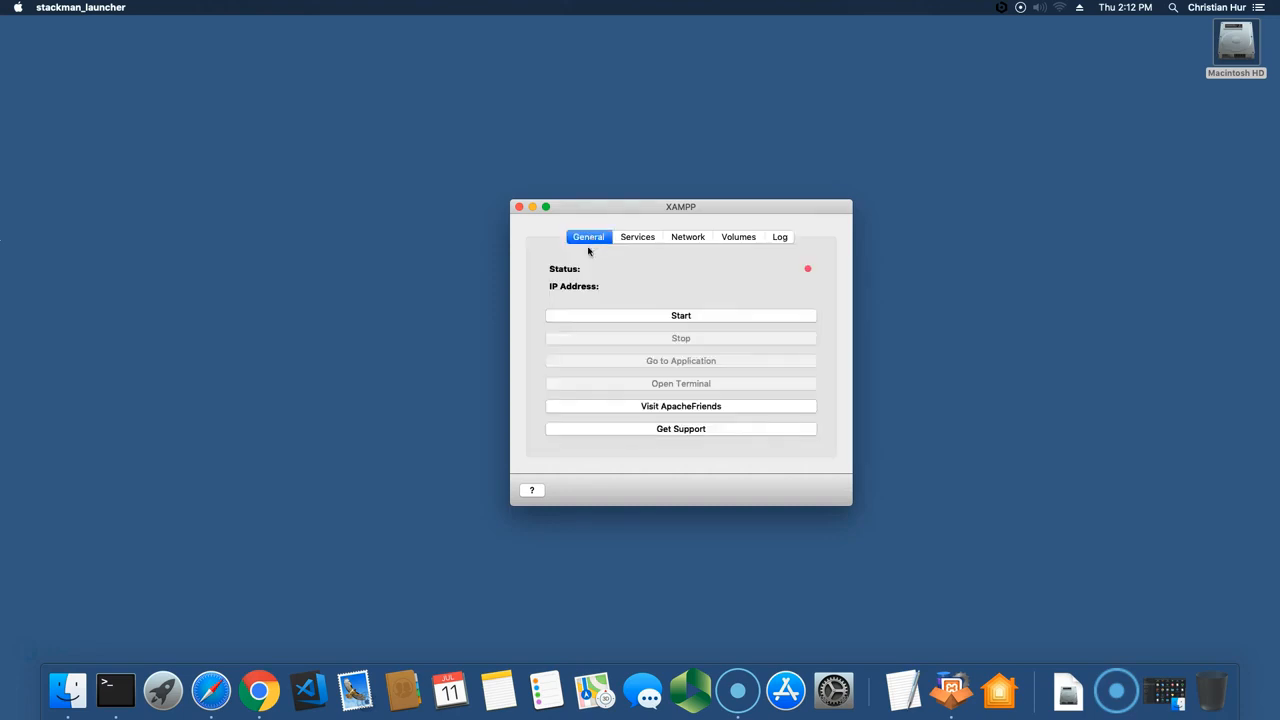
Start the XAMPP stack and check its status and IP address in the general section
click(689, 317)
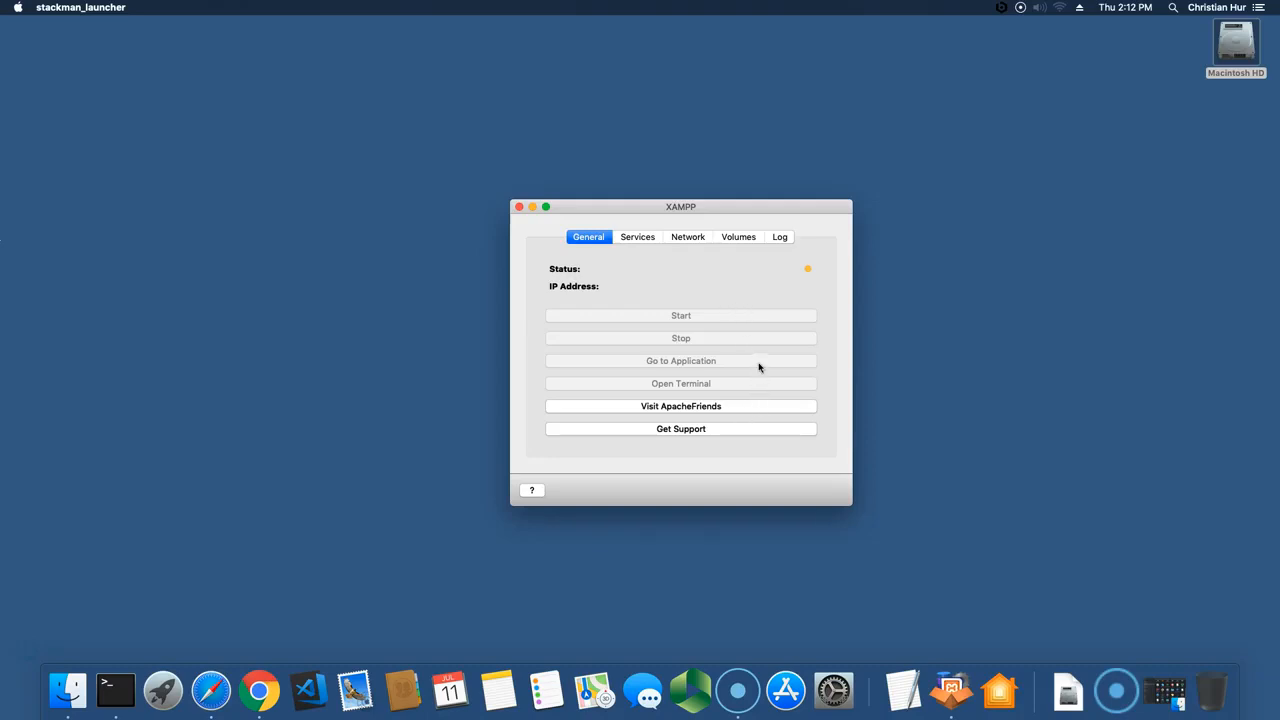
click(648, 241)
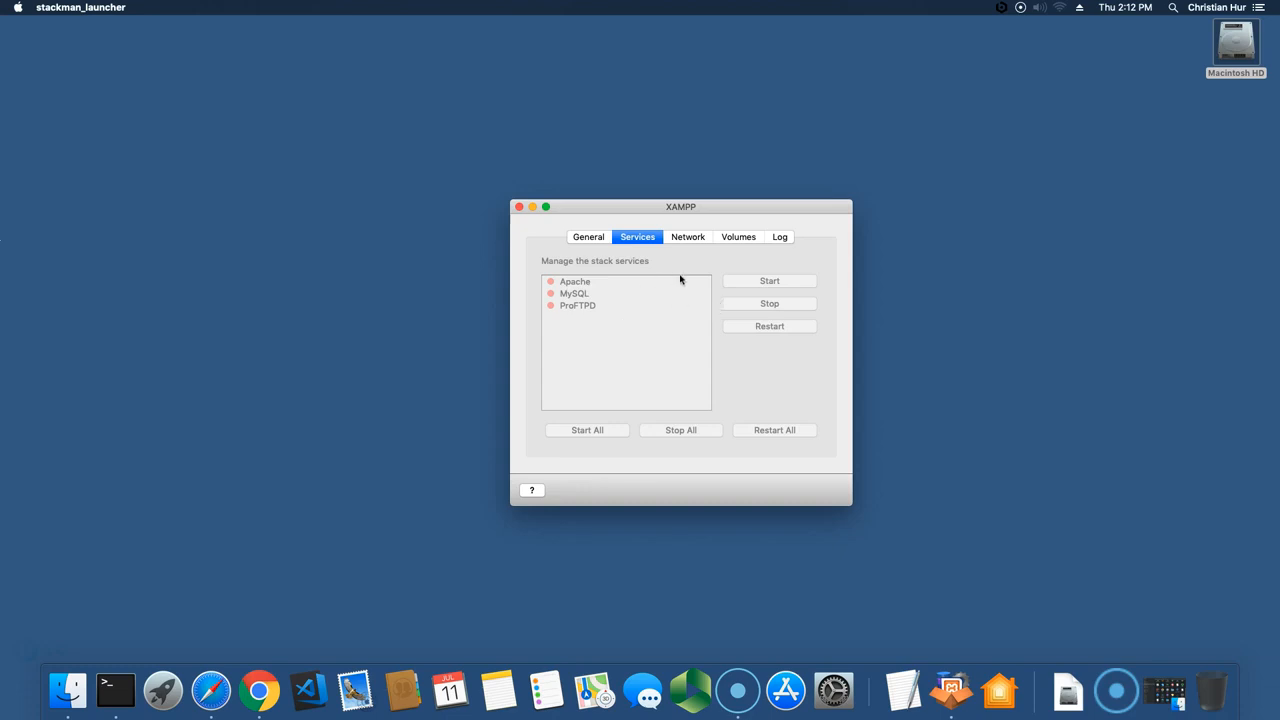
click(688, 240)
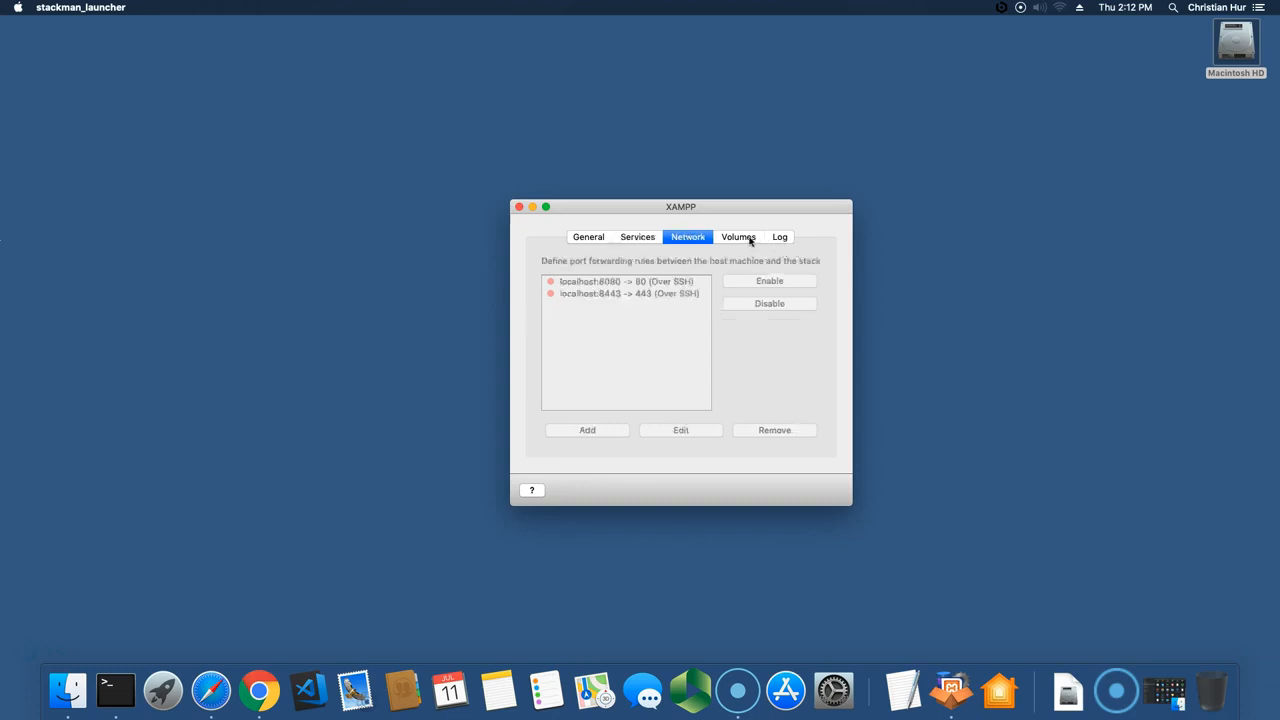
click(601, 240)
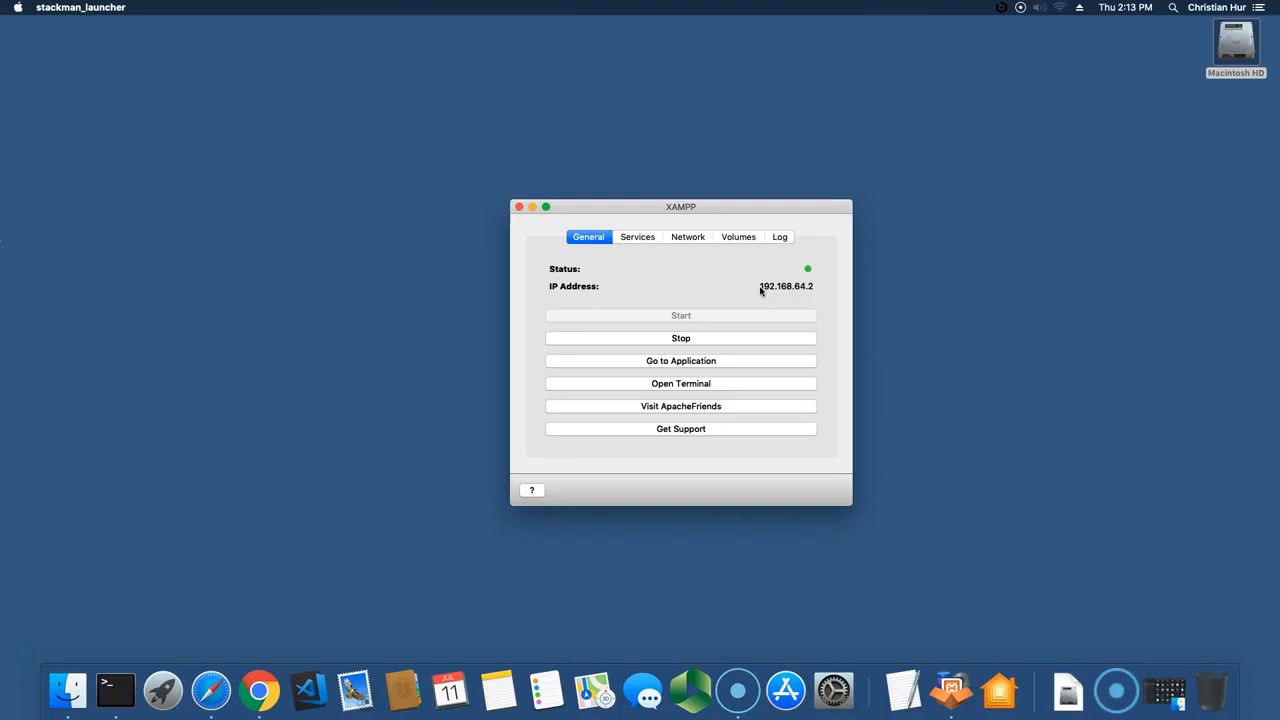
Examine the Apache, MySQL and ProFTPD entries in the stack's service list
click(638, 237)
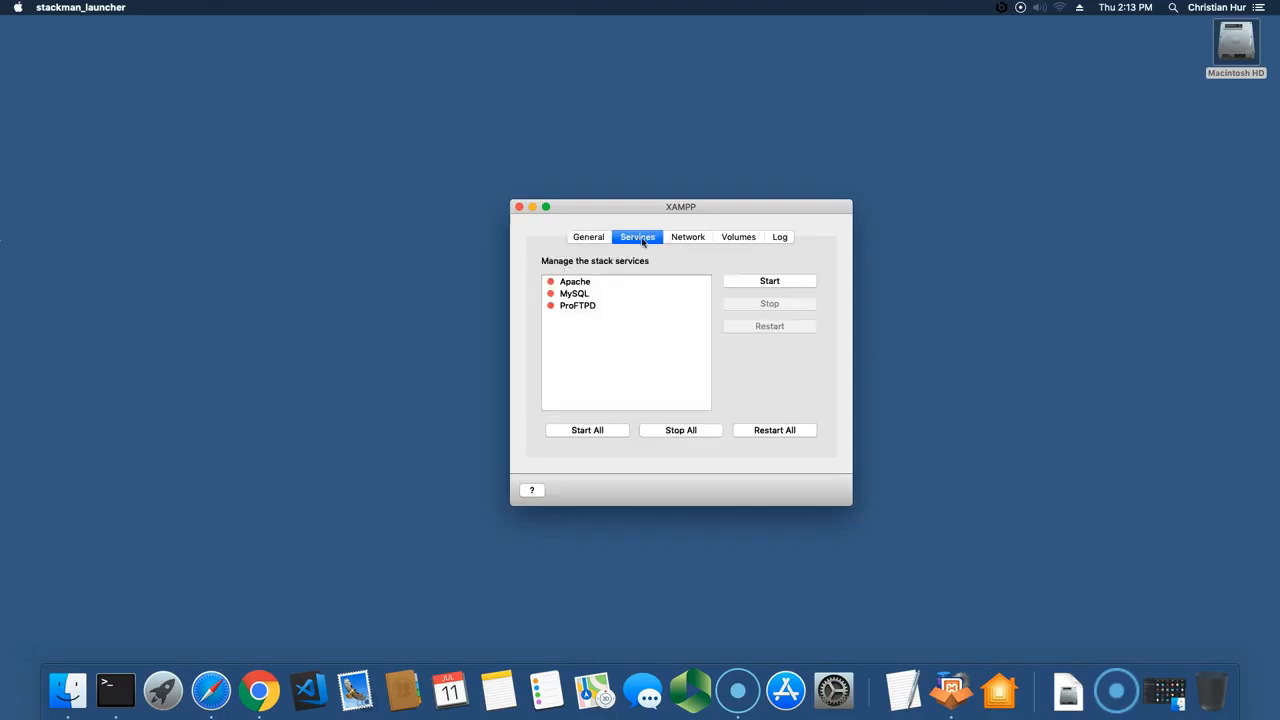
click(608, 285)
click(604, 294)
click(604, 306)
click(608, 294)
click(612, 283)
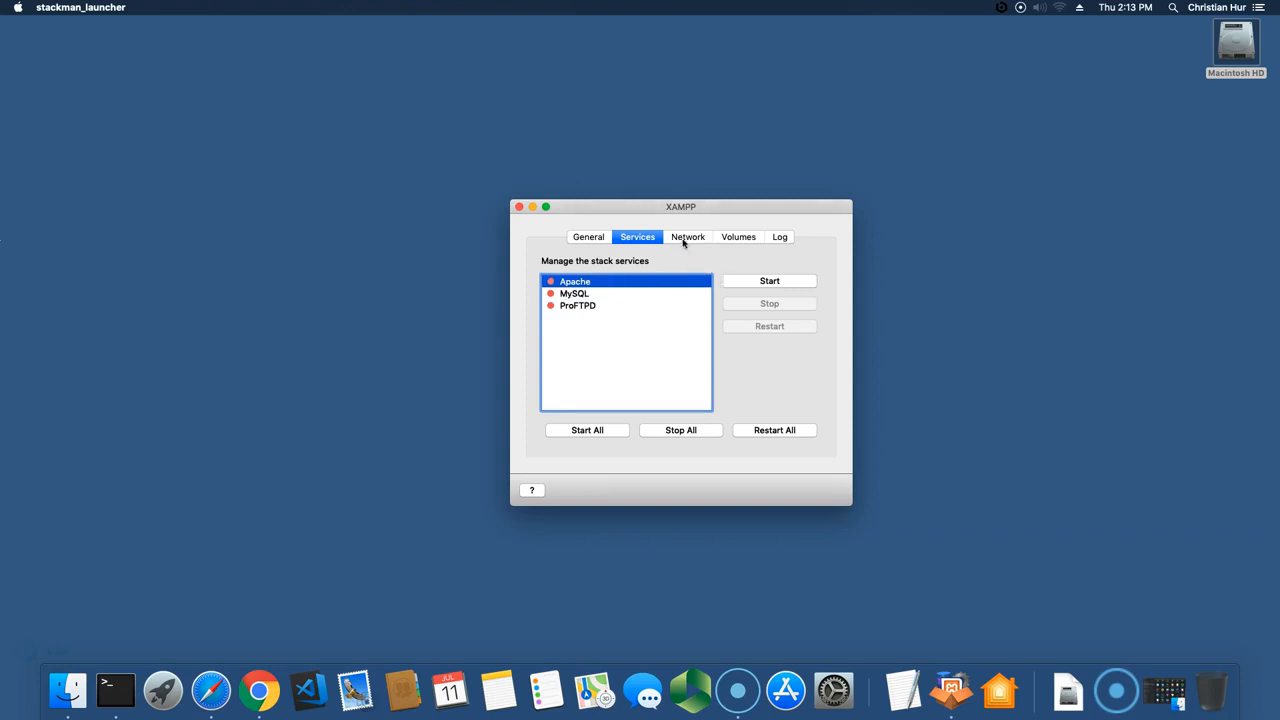
Check the port forwarding rules, the stack's status and IP address, and the state of its services
click(686, 240)
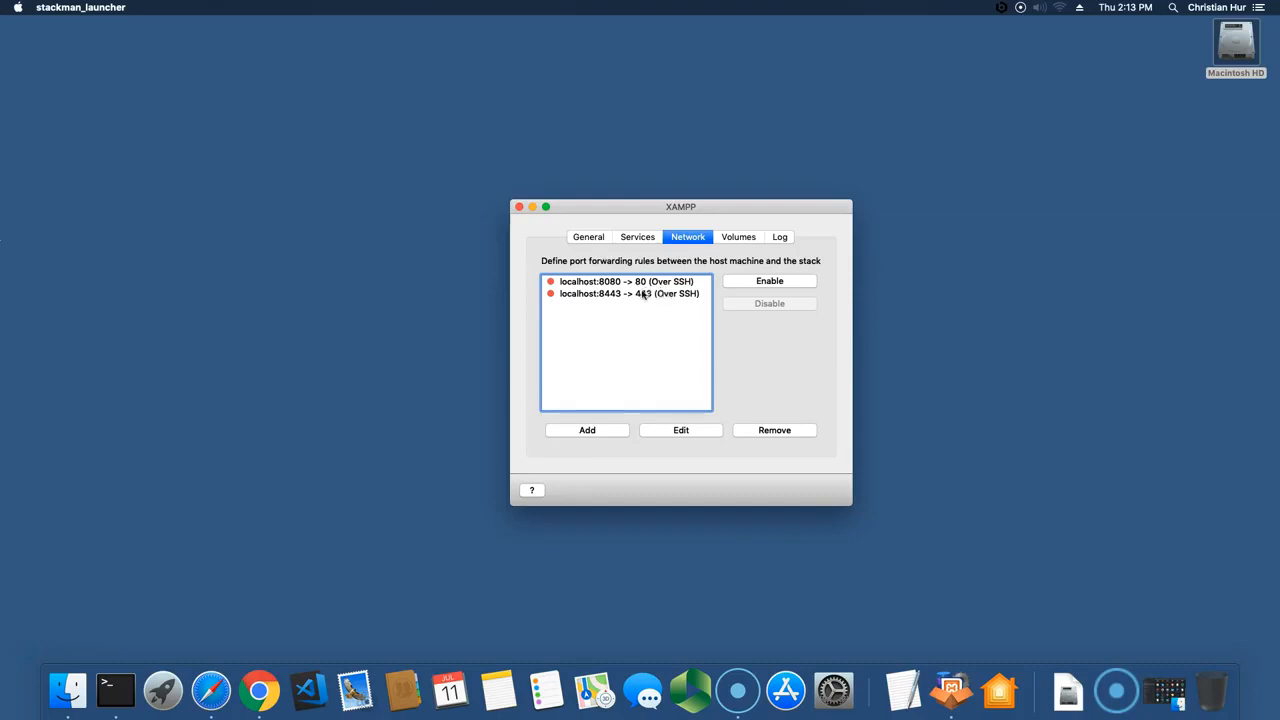
click(596, 240)
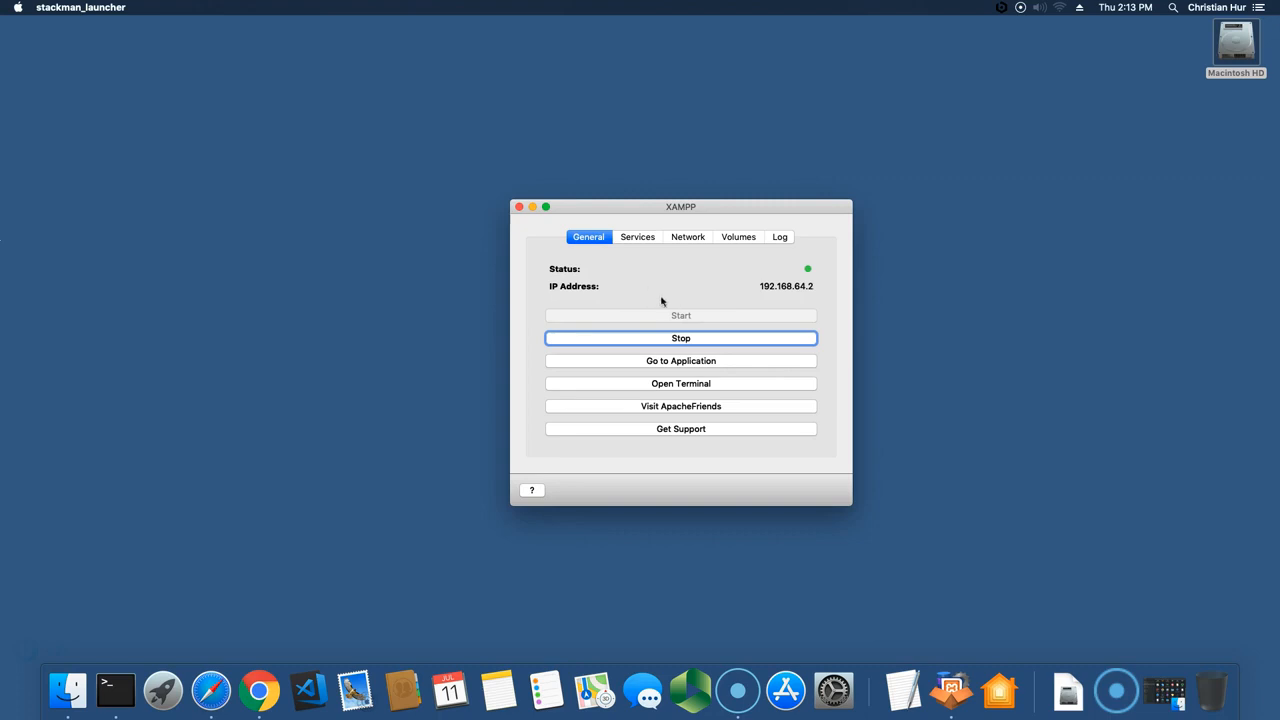
click(640, 240)
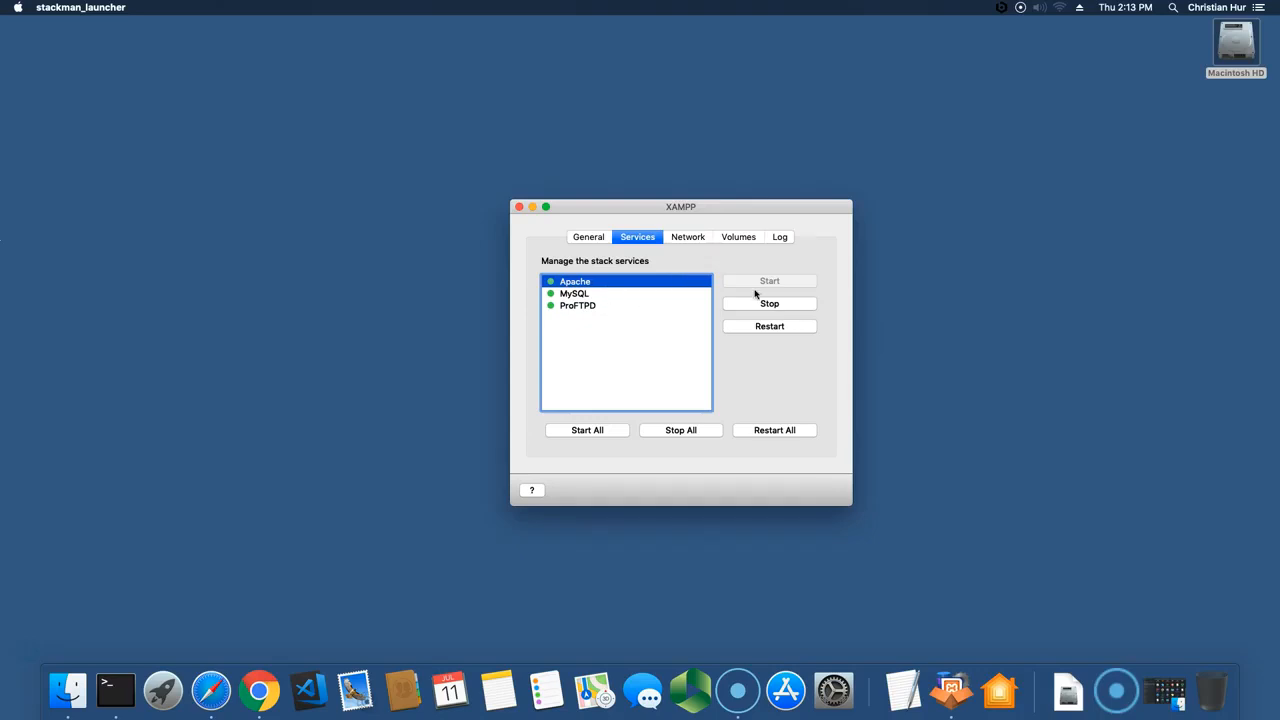
click(590, 238)
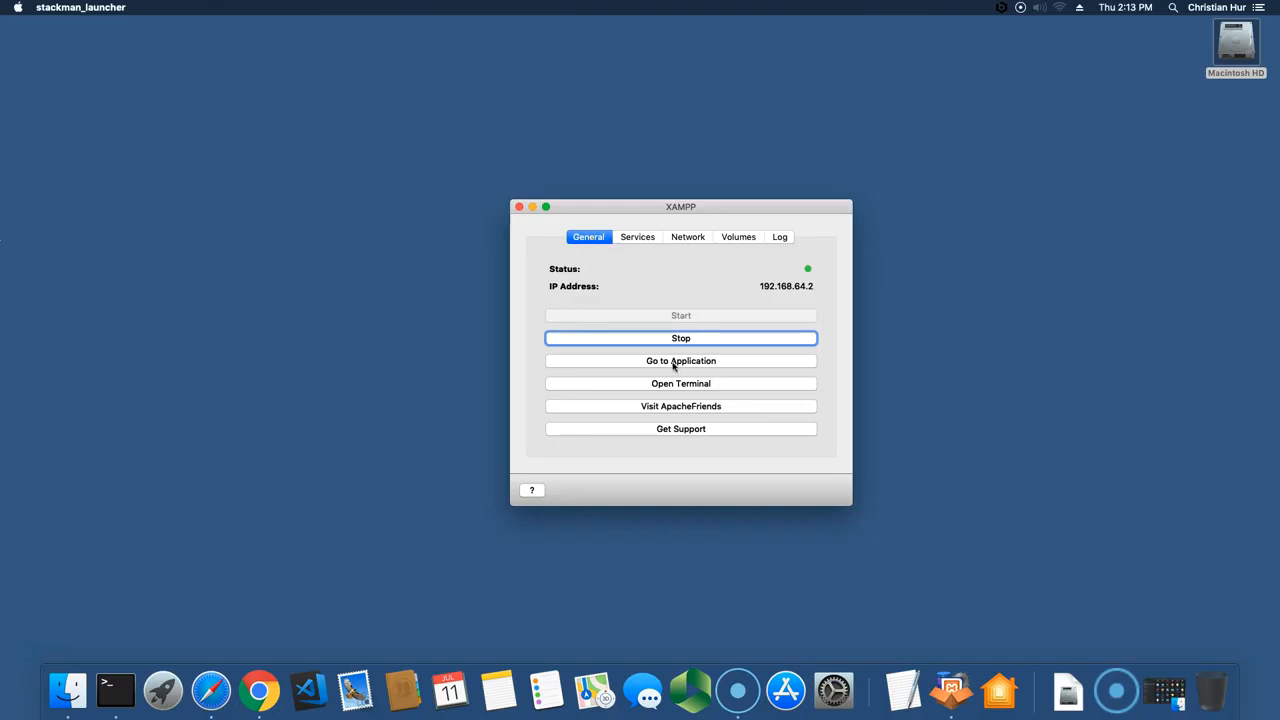
click(635, 238)
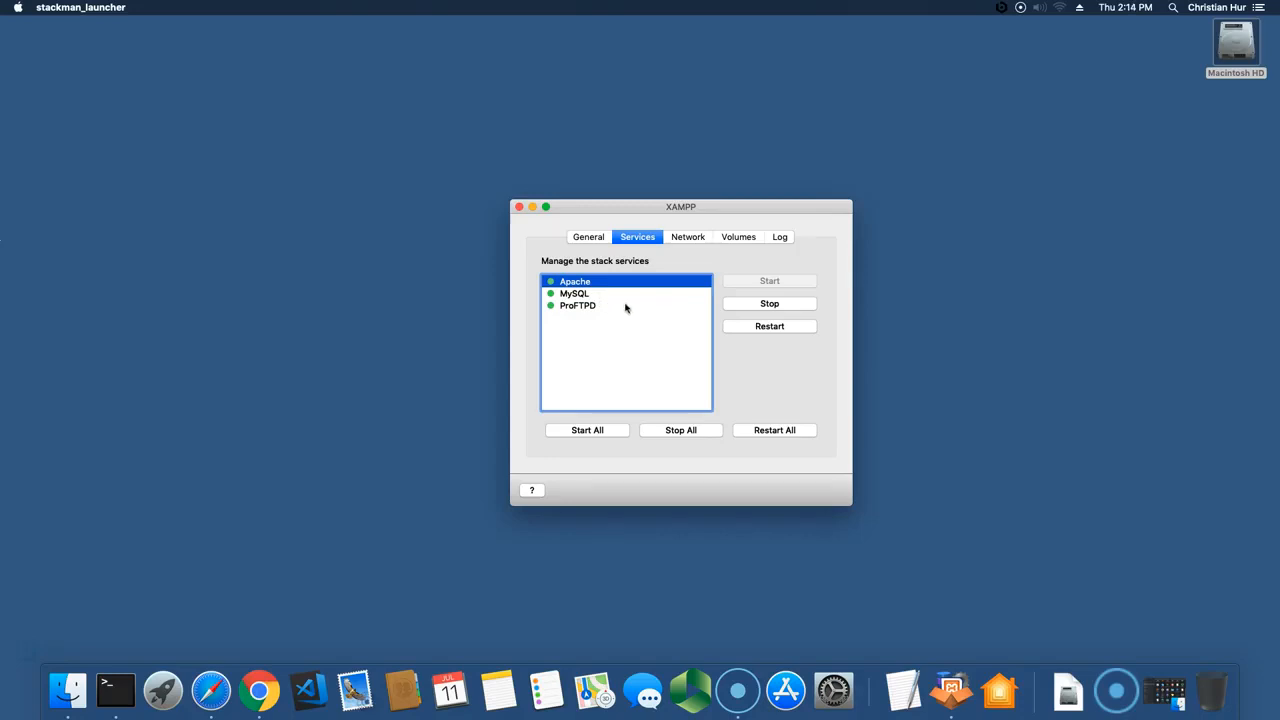
click(594, 240)
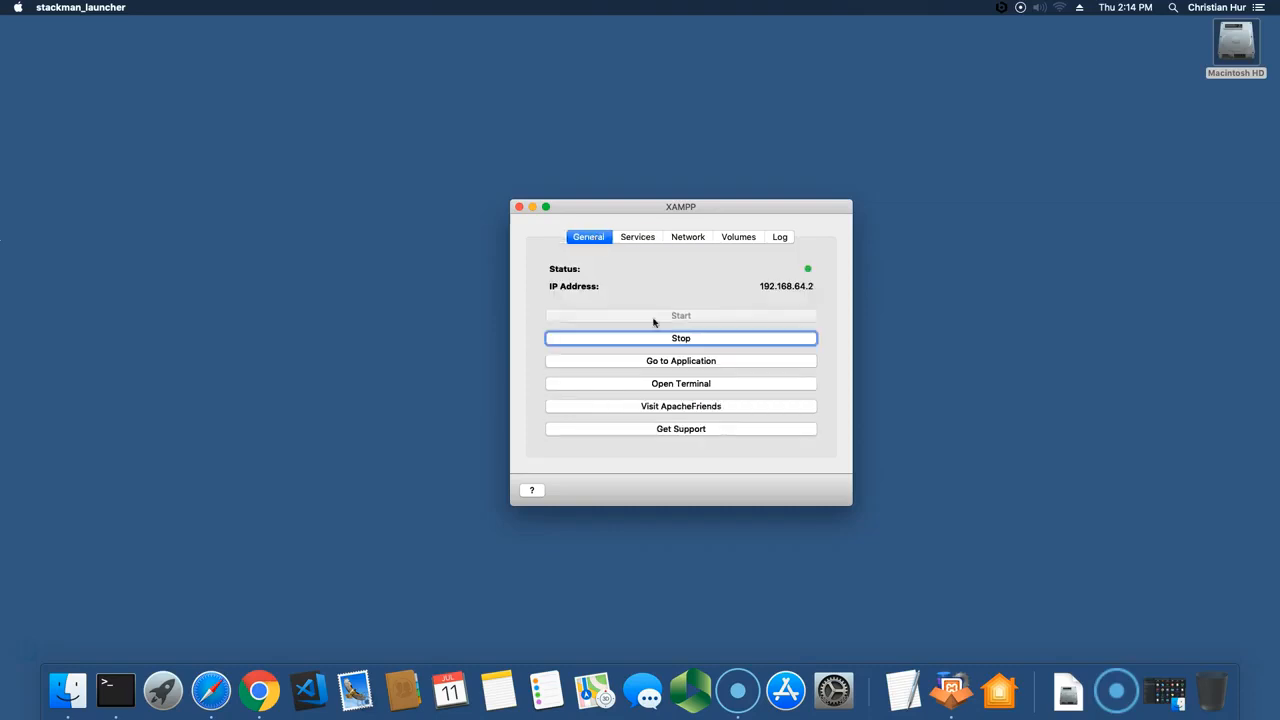
Open the stack's web application in the browser and try reaching the dashboard at localhost/dashboard/ before returning to the IP-based page
click(685, 365)
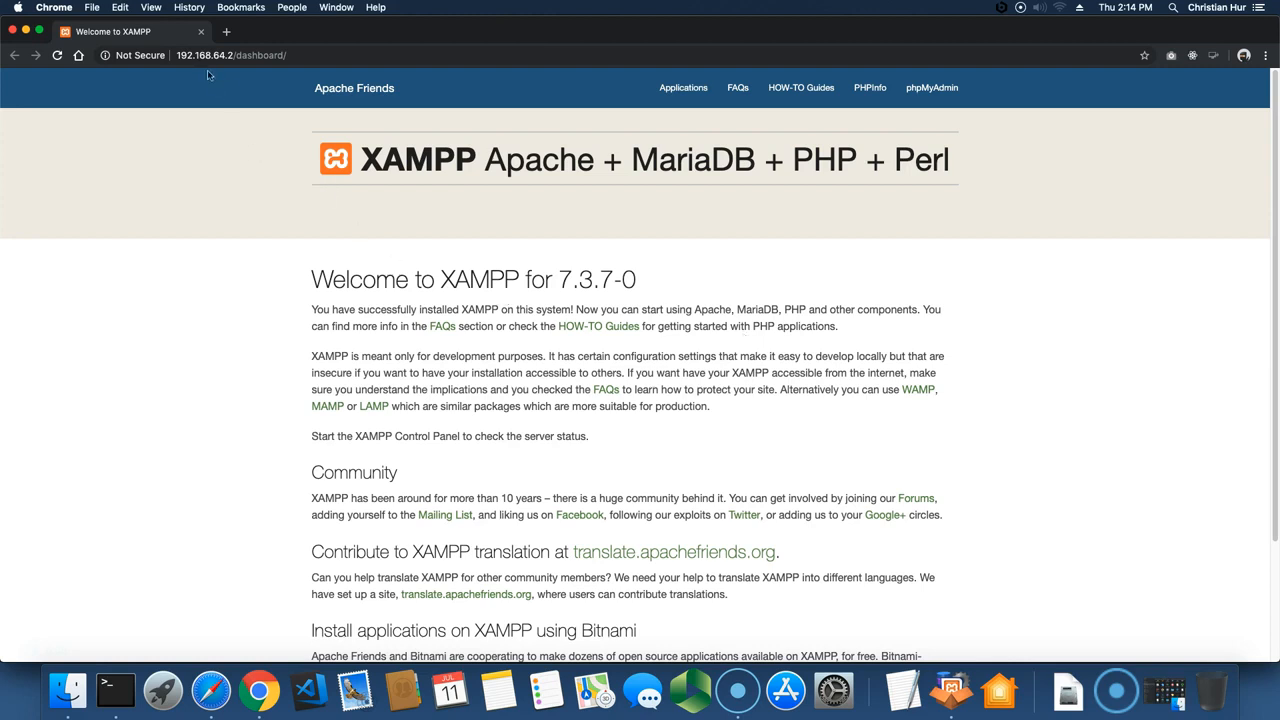
double_click(186, 55)
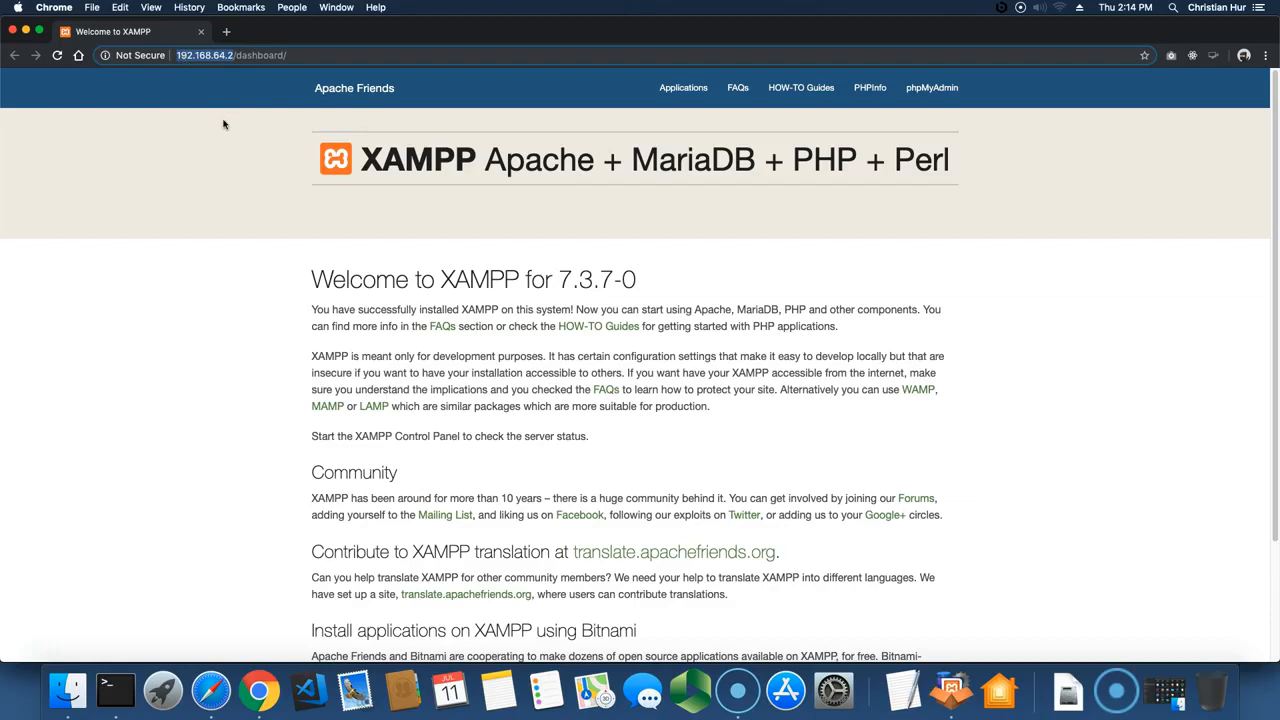
text(localhost/)
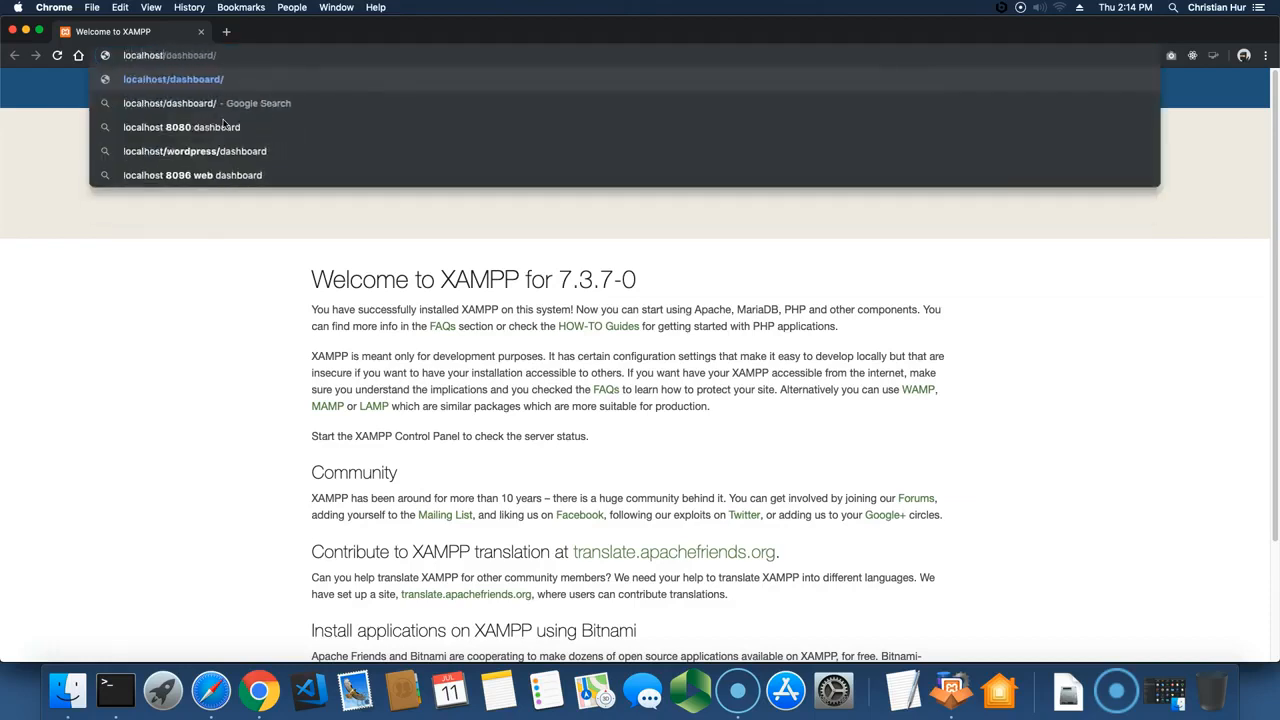
key(Return)
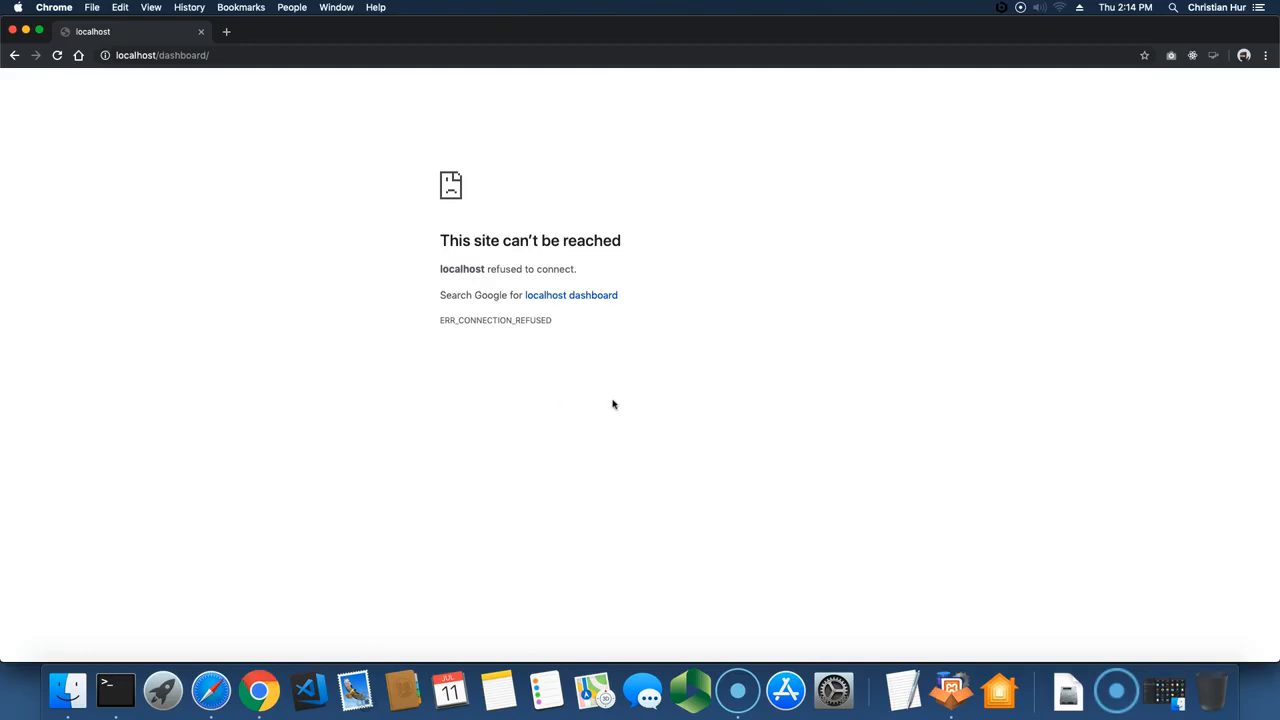
click(14, 55)
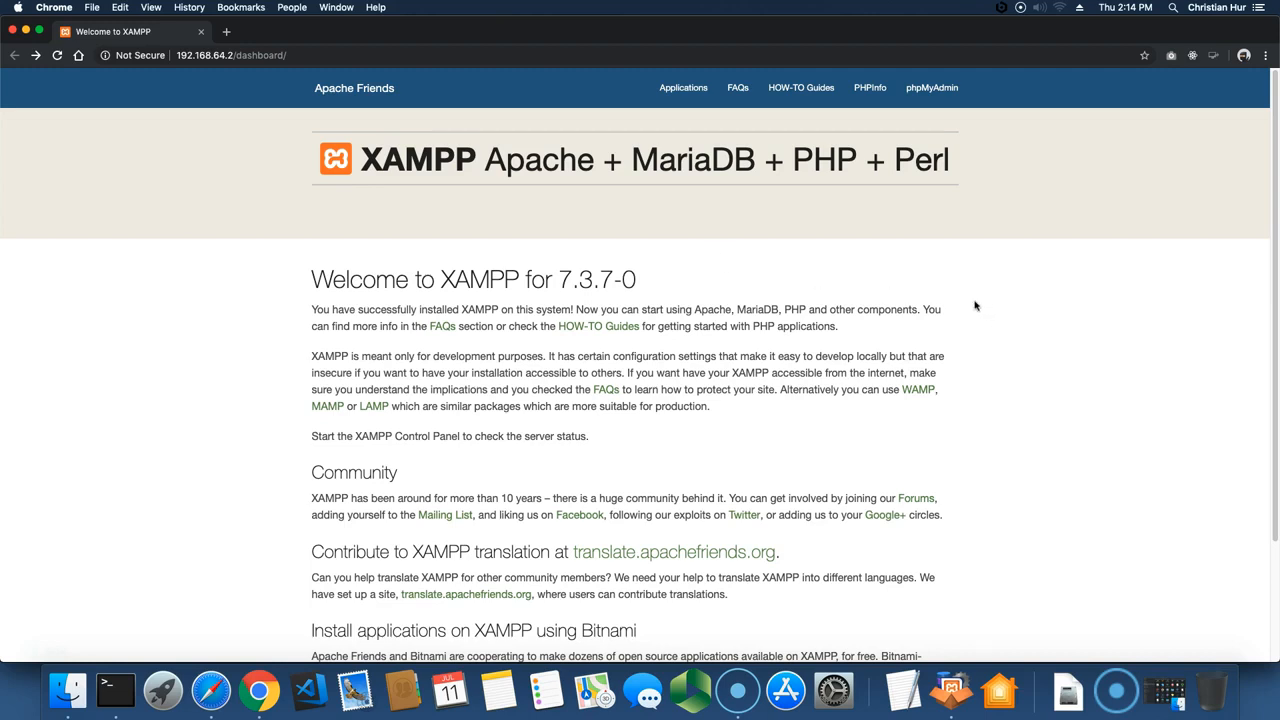
Try to open phpMyAdmin from the dashboard and examine the page's notes on network access and httpd-xampp.conf
click(934, 90)
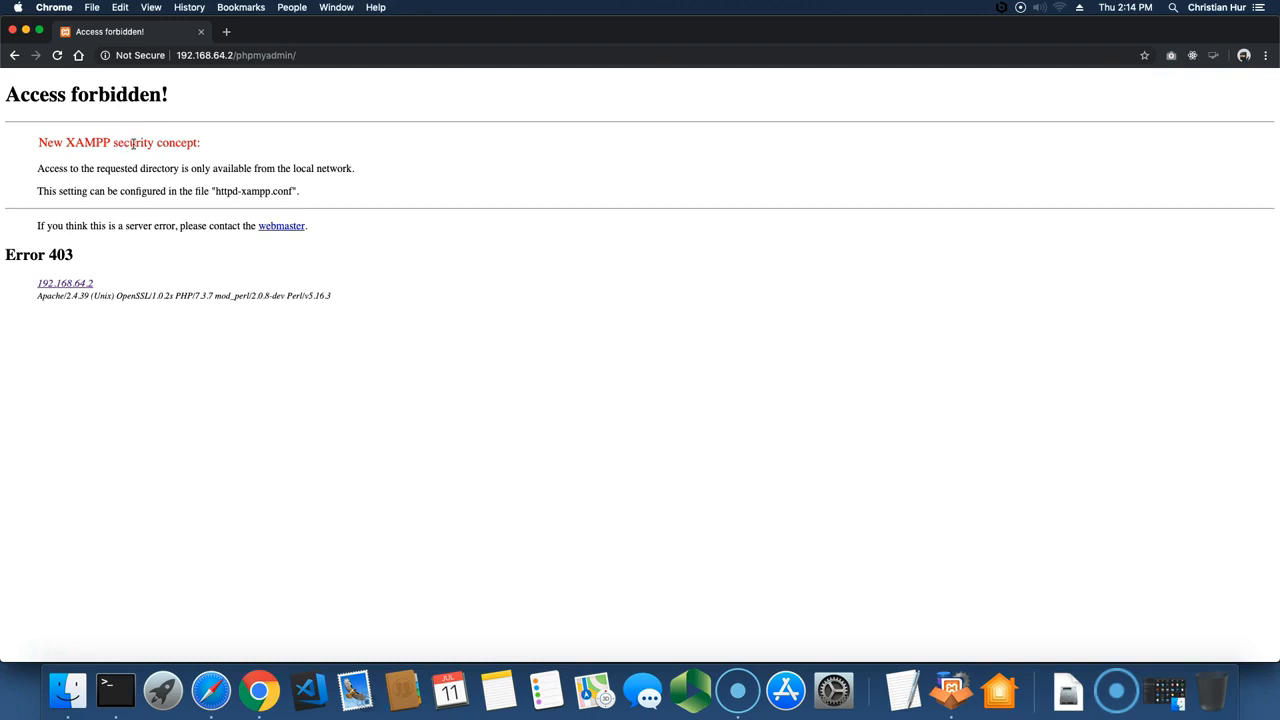
drag(293, 168, 353, 168)
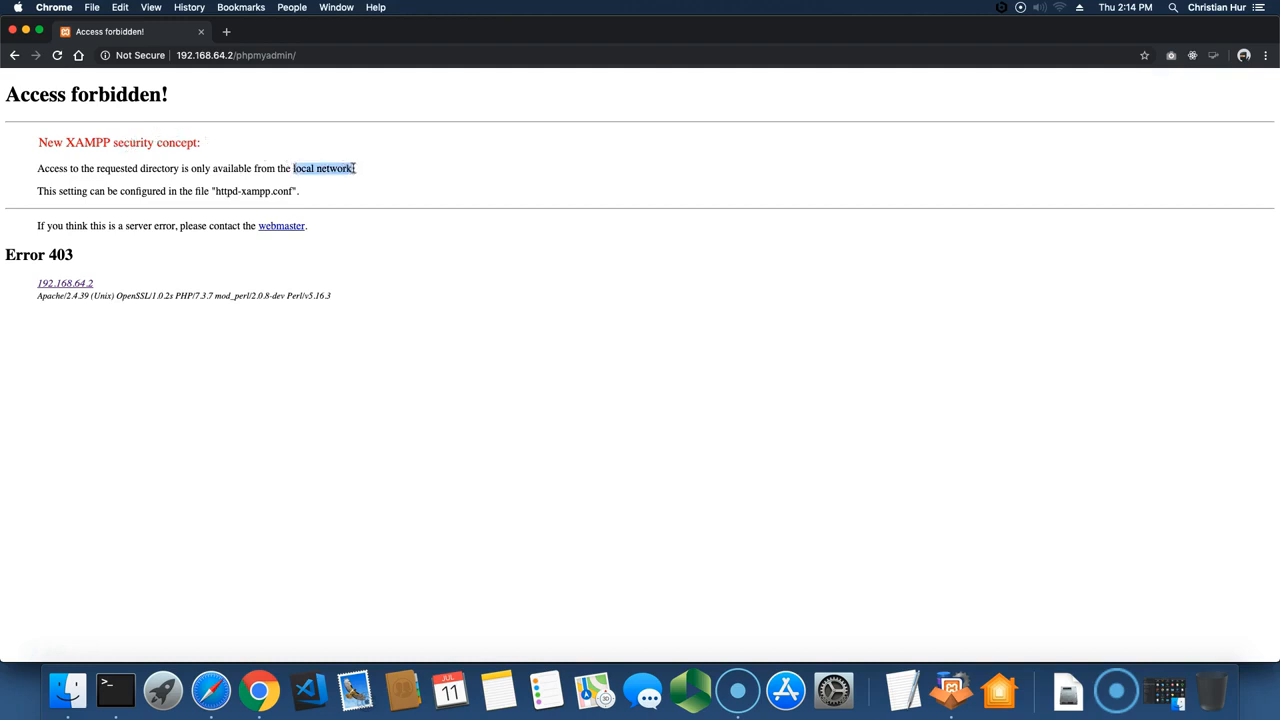
drag(218, 191, 305, 193)
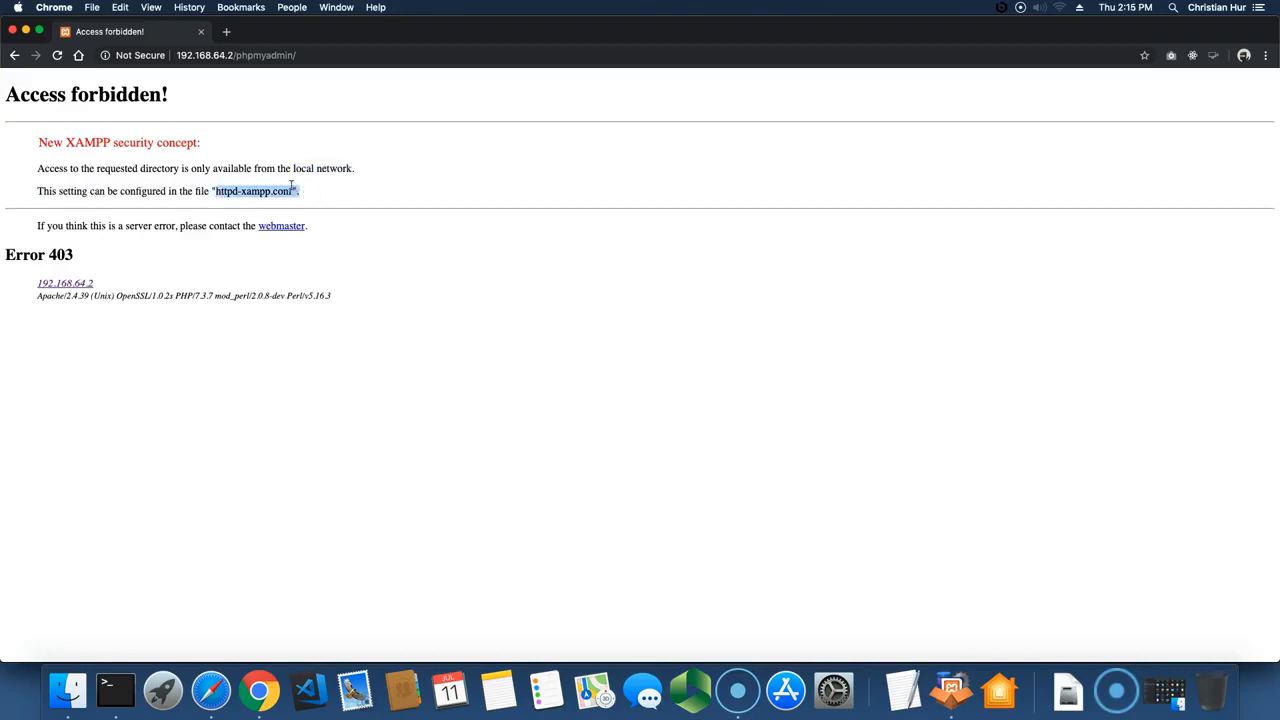
click(335, 158)
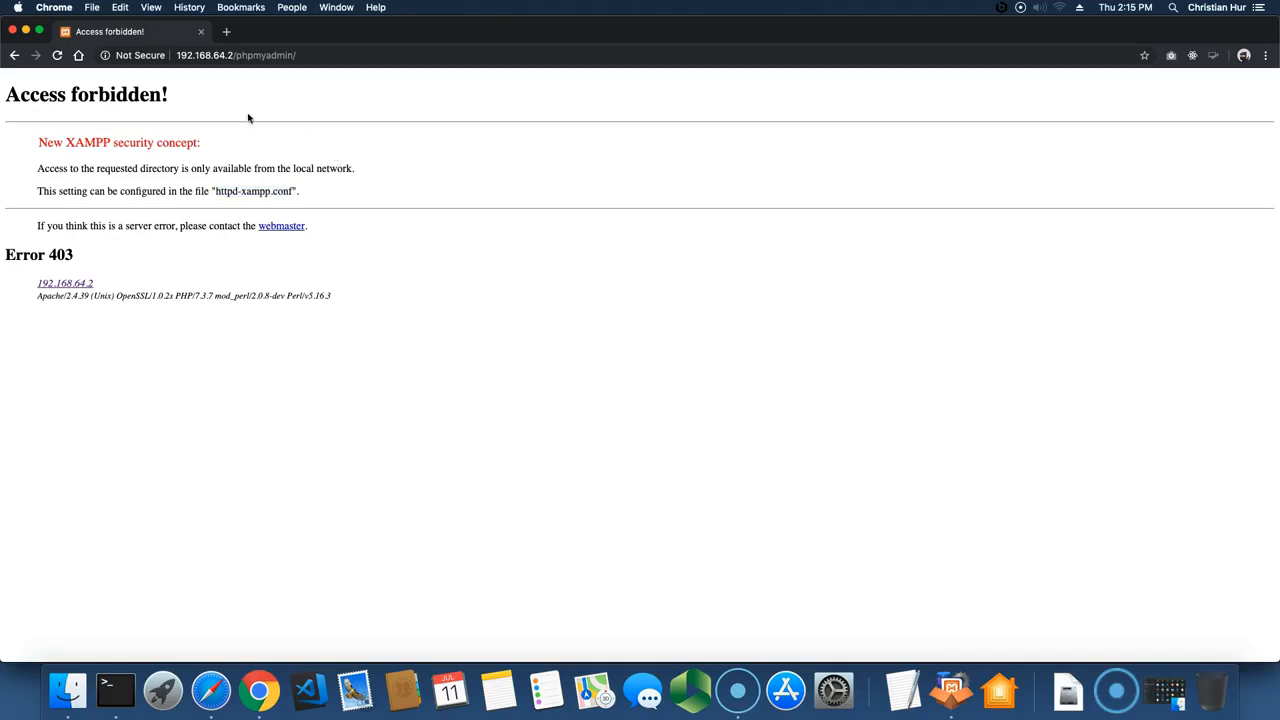
click(14, 56)
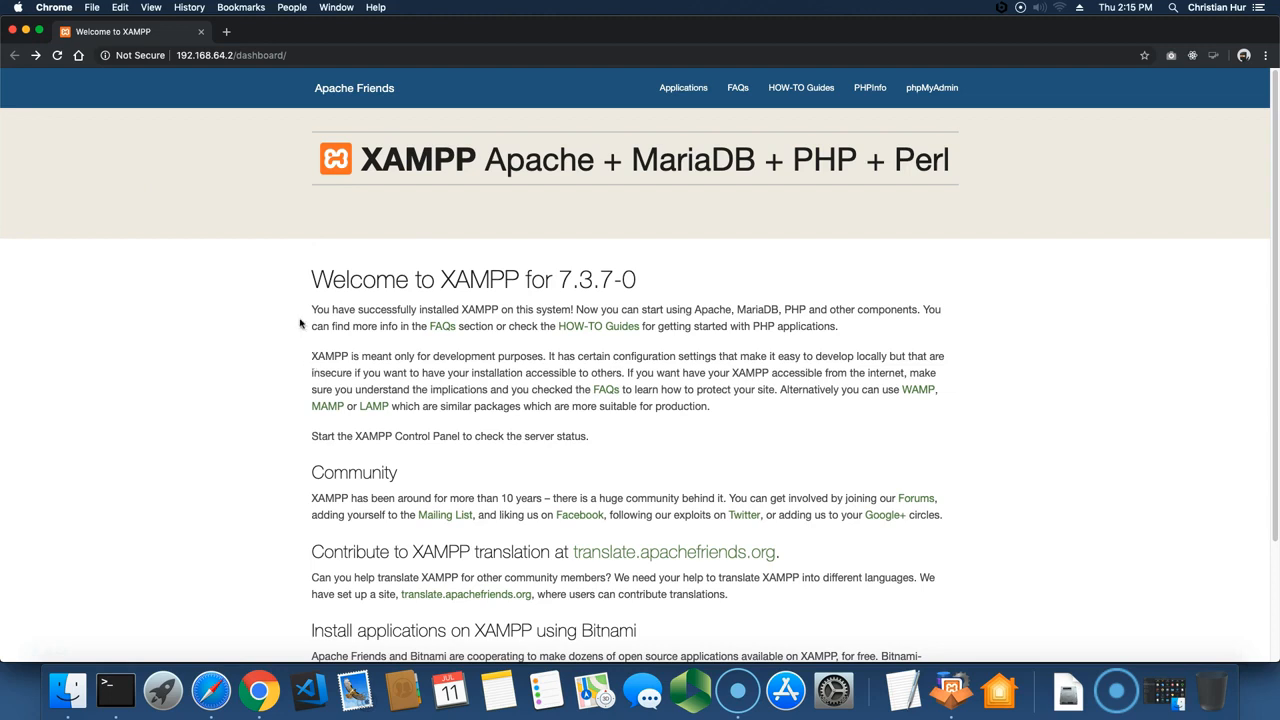
click(252, 56)
double_click(260, 56)
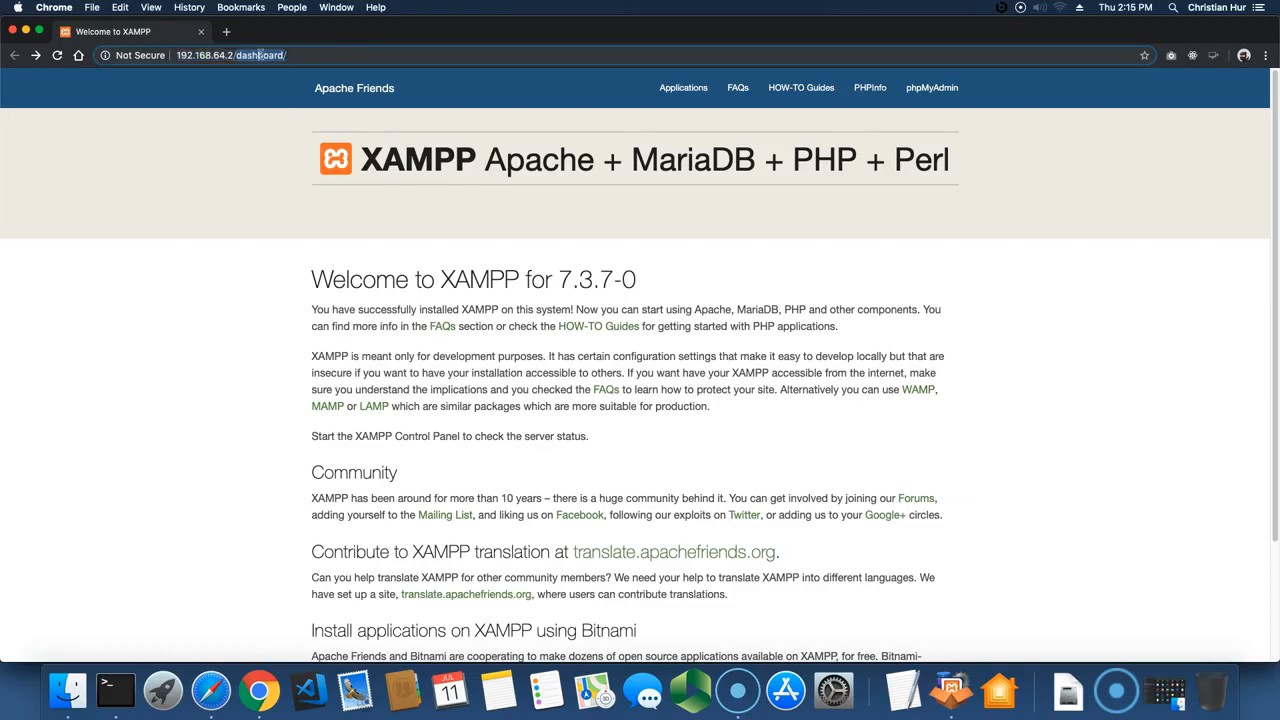
click(323, 222)
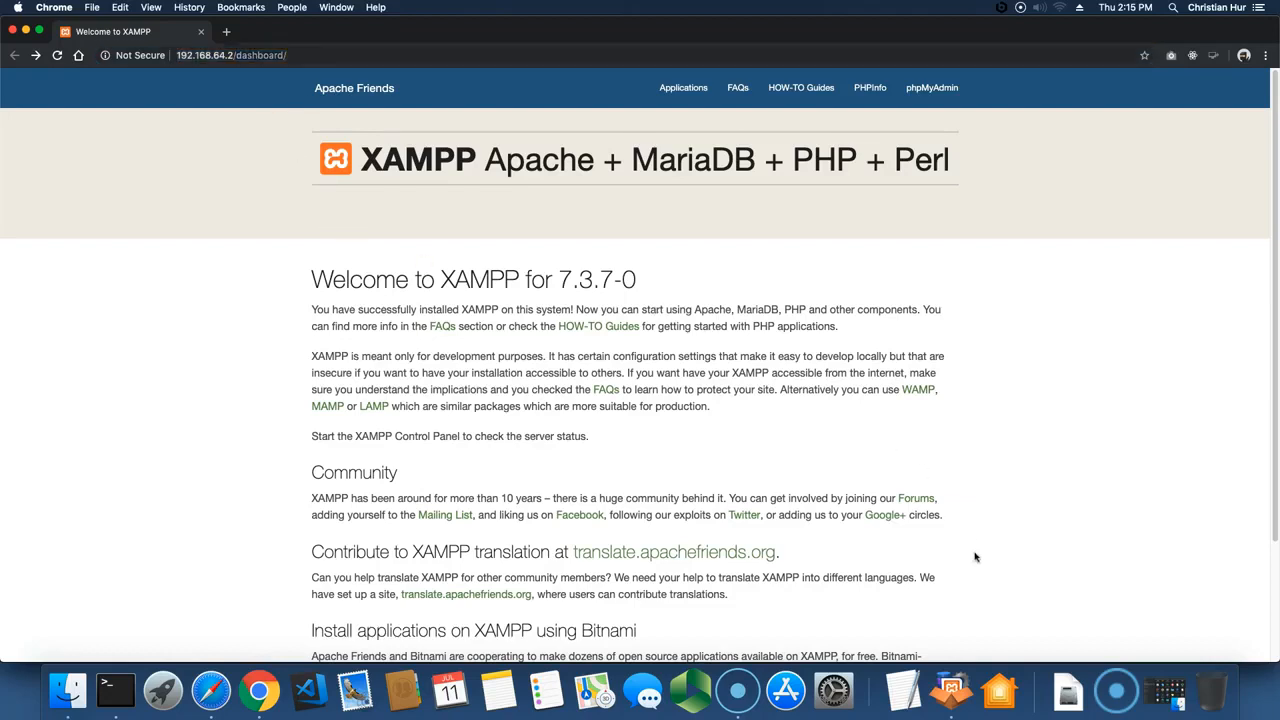
Arrange the XAMPP manager window beside the browser window showing the dashboard
click(26, 32)
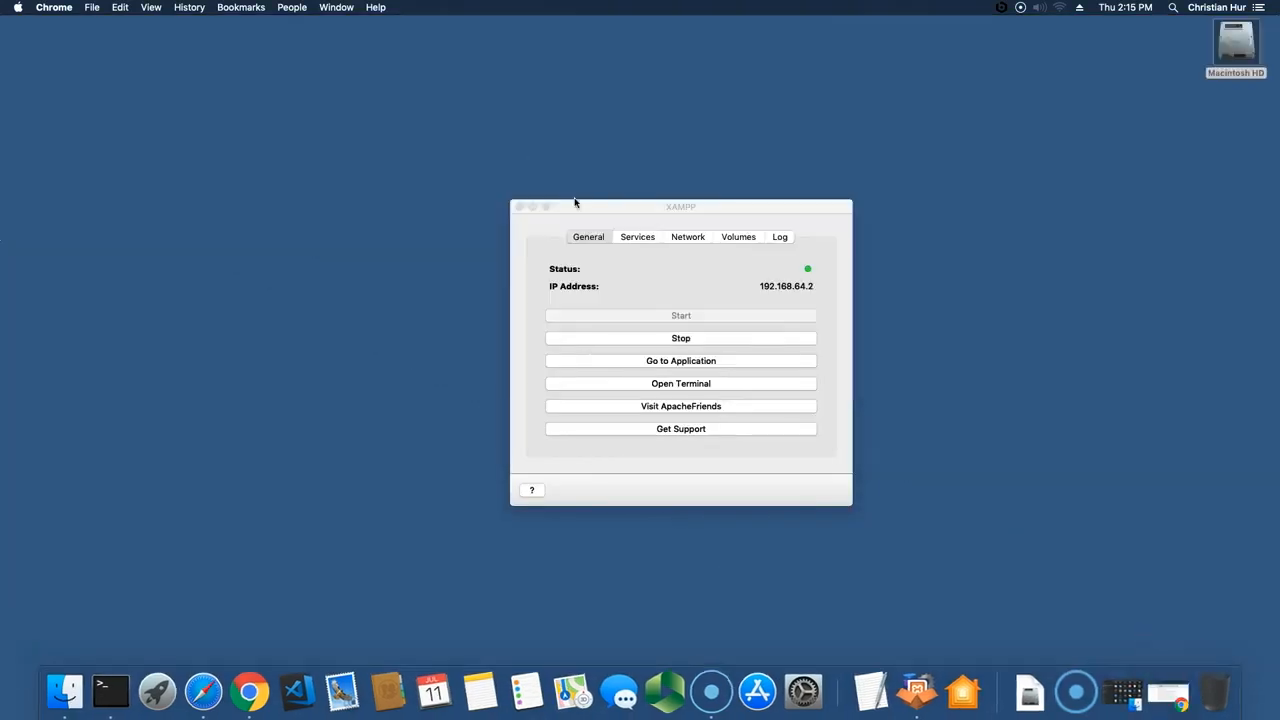
click(1168, 692)
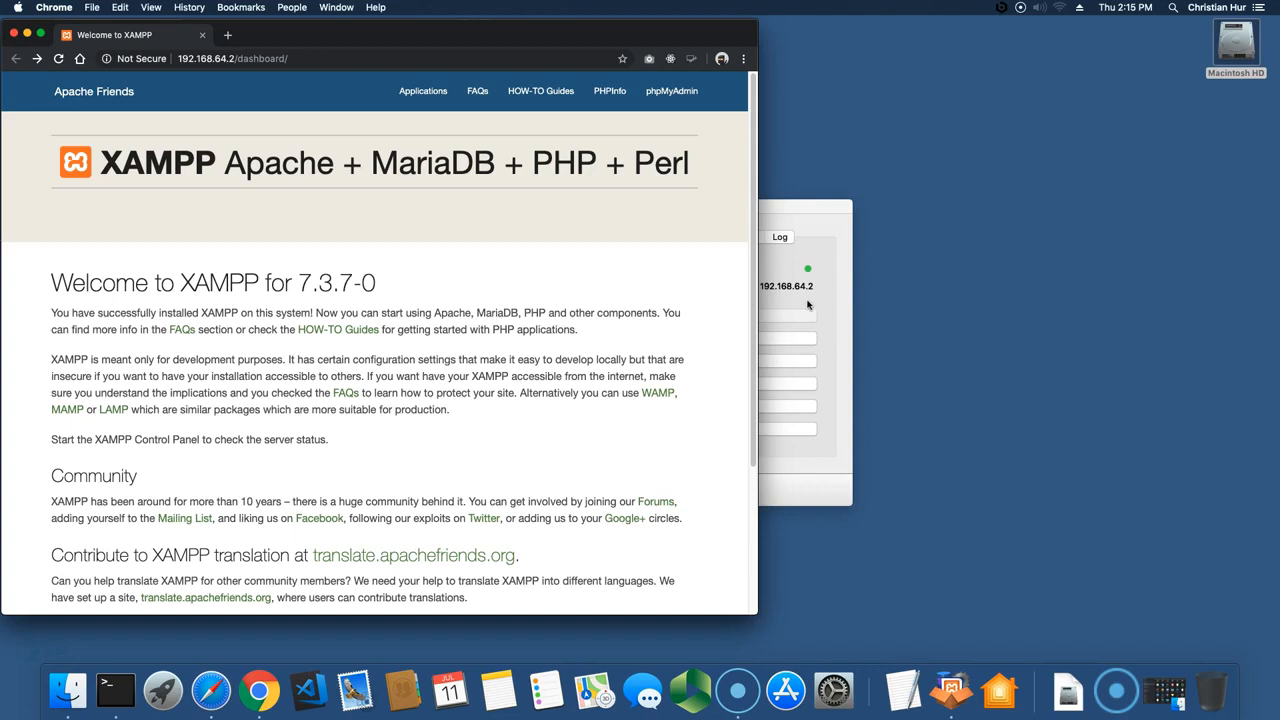
drag(772, 212, 1152, 249)
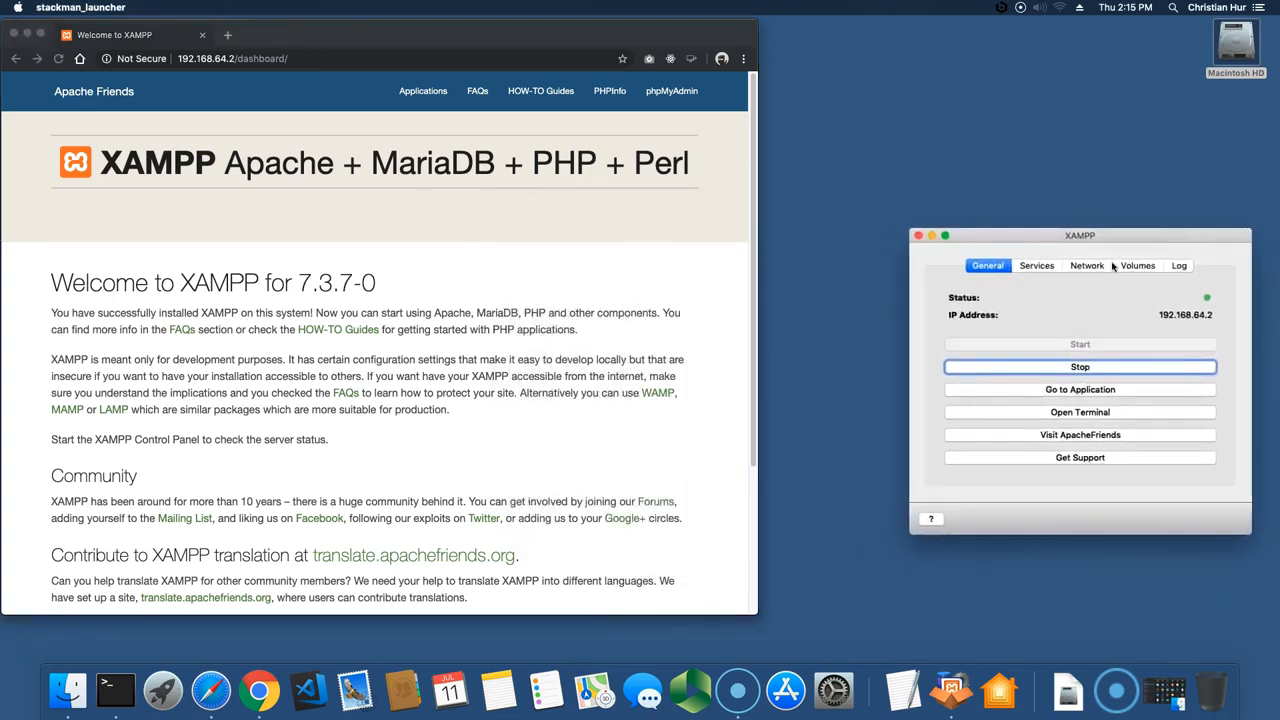
Check the stack services and examine the port forwarding rules for localhost:8080 and localhost:8443
click(1048, 268)
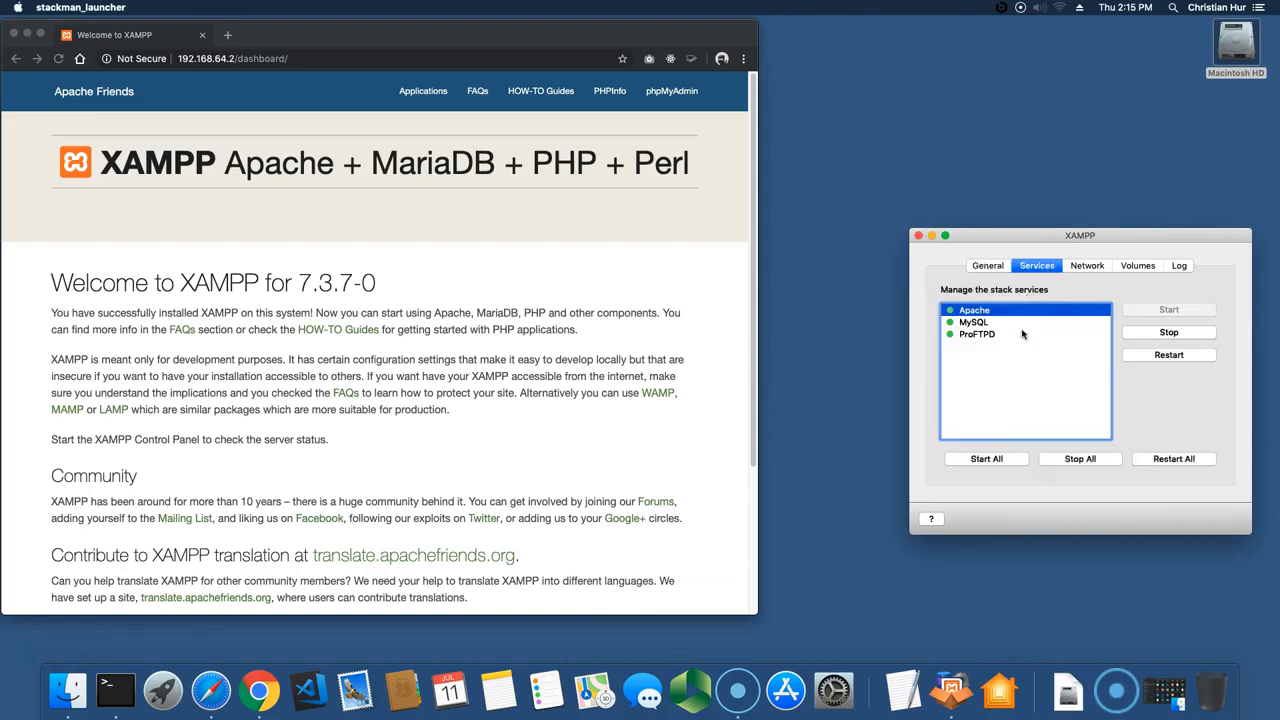
click(1084, 267)
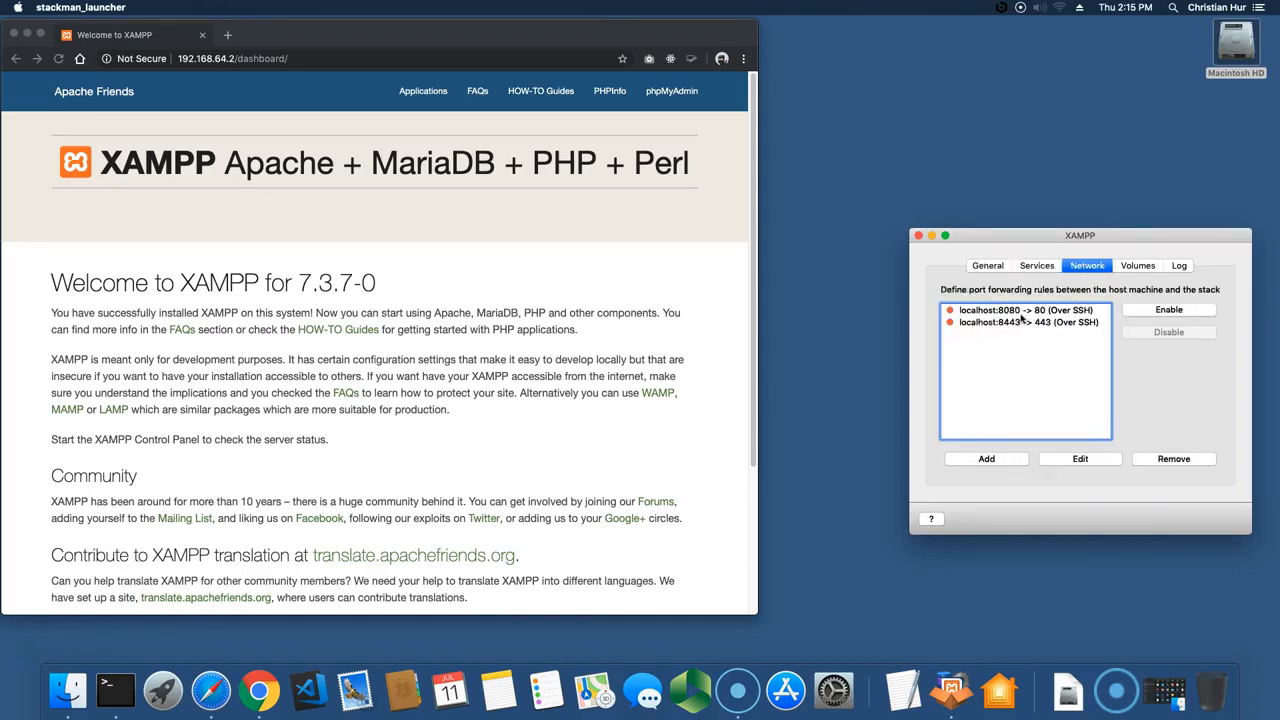
click(1018, 314)
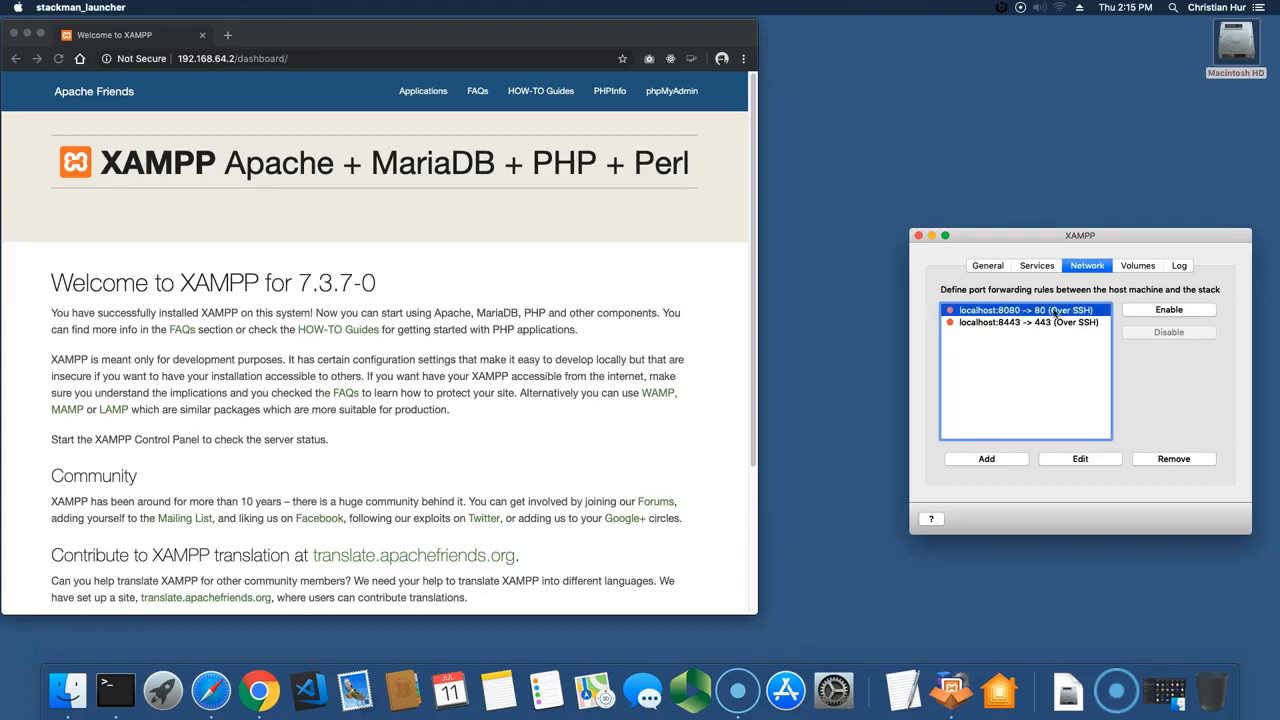
click(1022, 323)
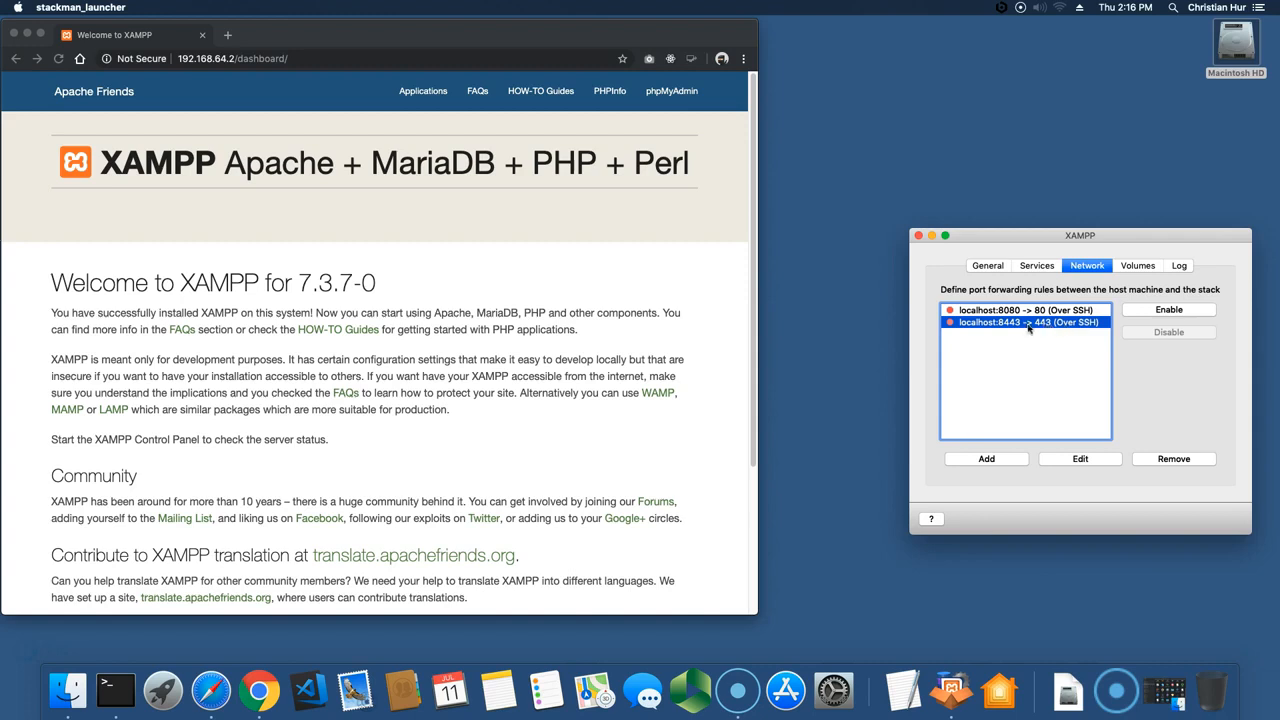
click(1030, 311)
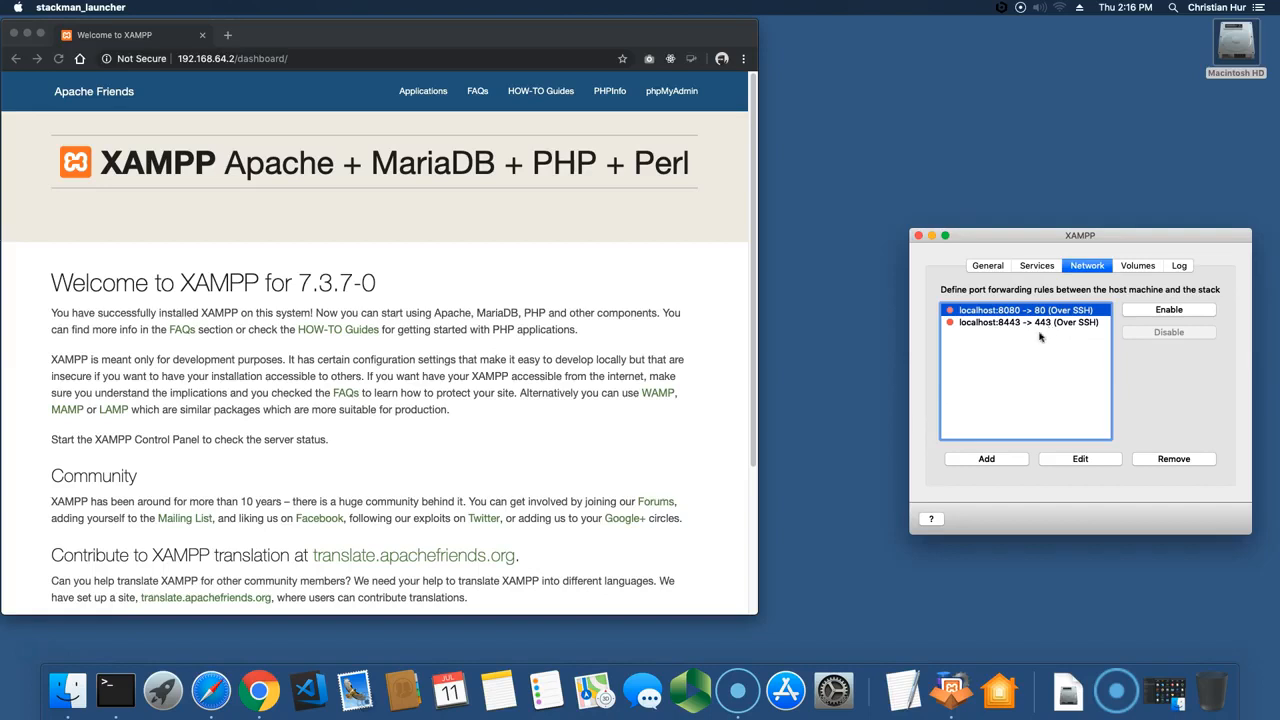
Switch to Finder, browse to the Applications folder on Macintosh HD and open XAMPP from there
click(1230, 50)
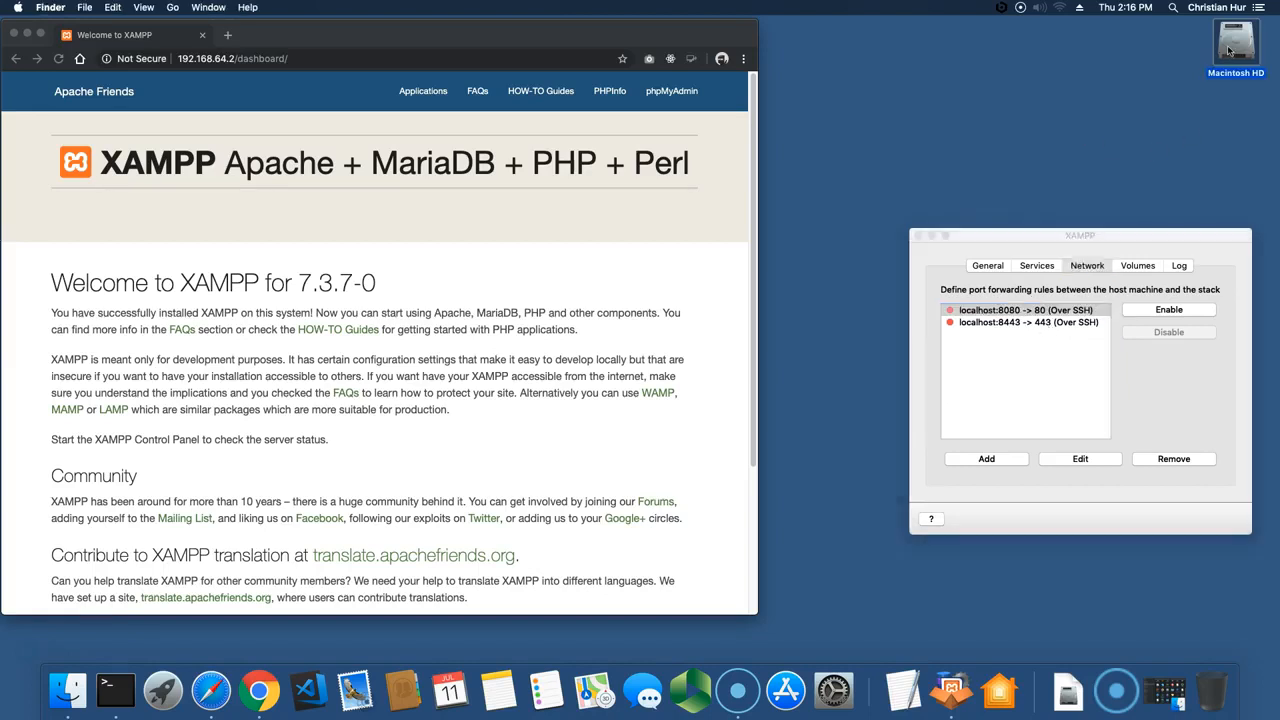
double_click(1230, 50)
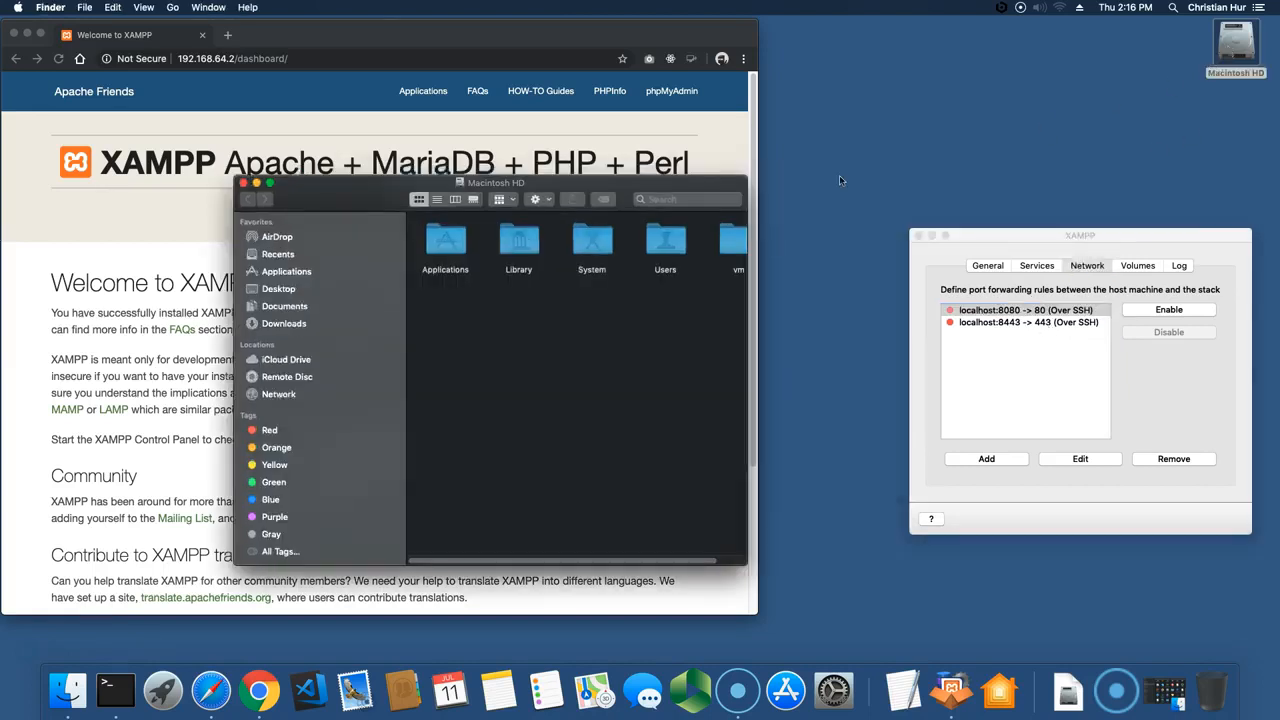
click(298, 273)
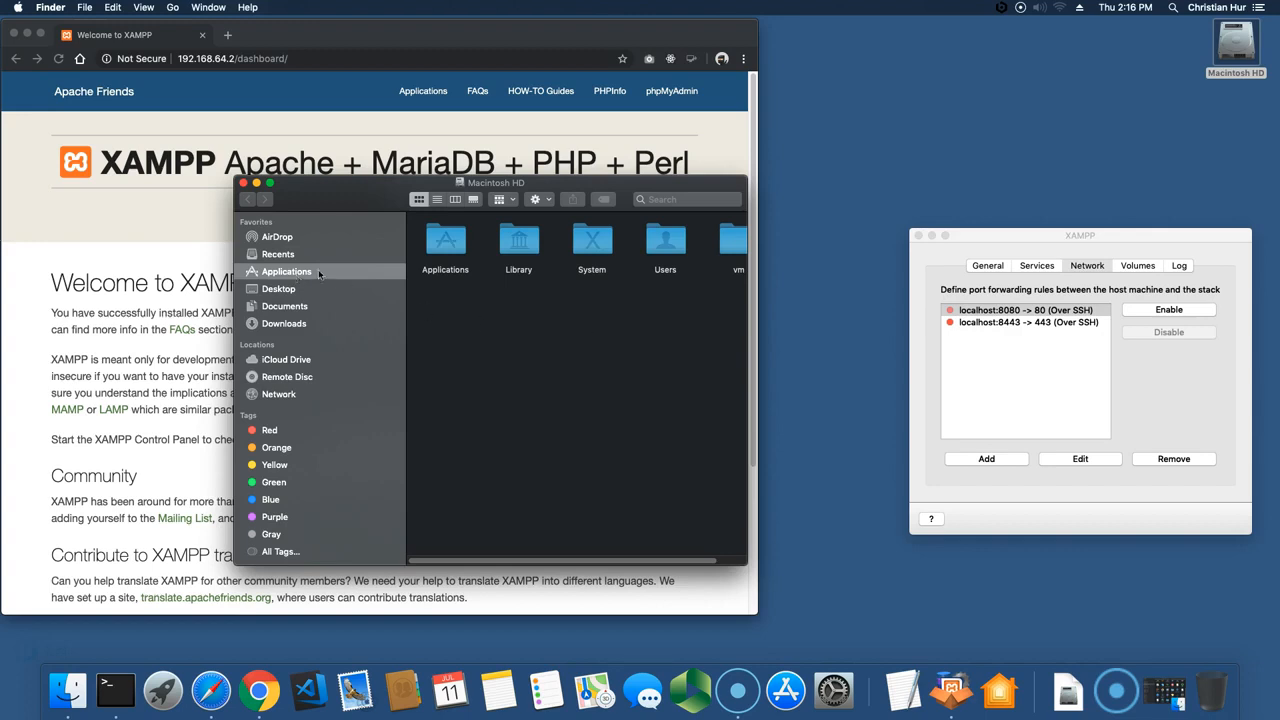
click(310, 276)
drag(743, 410, 744, 535)
click(540, 522)
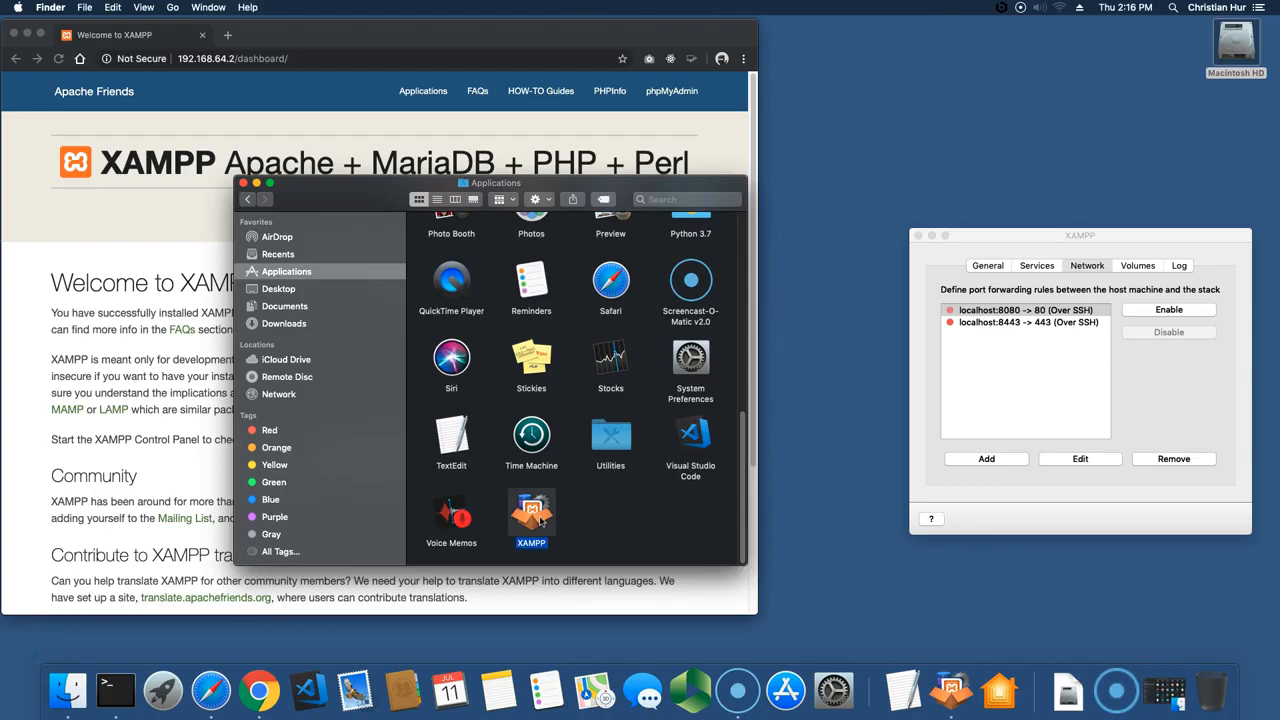
double_click(540, 522)
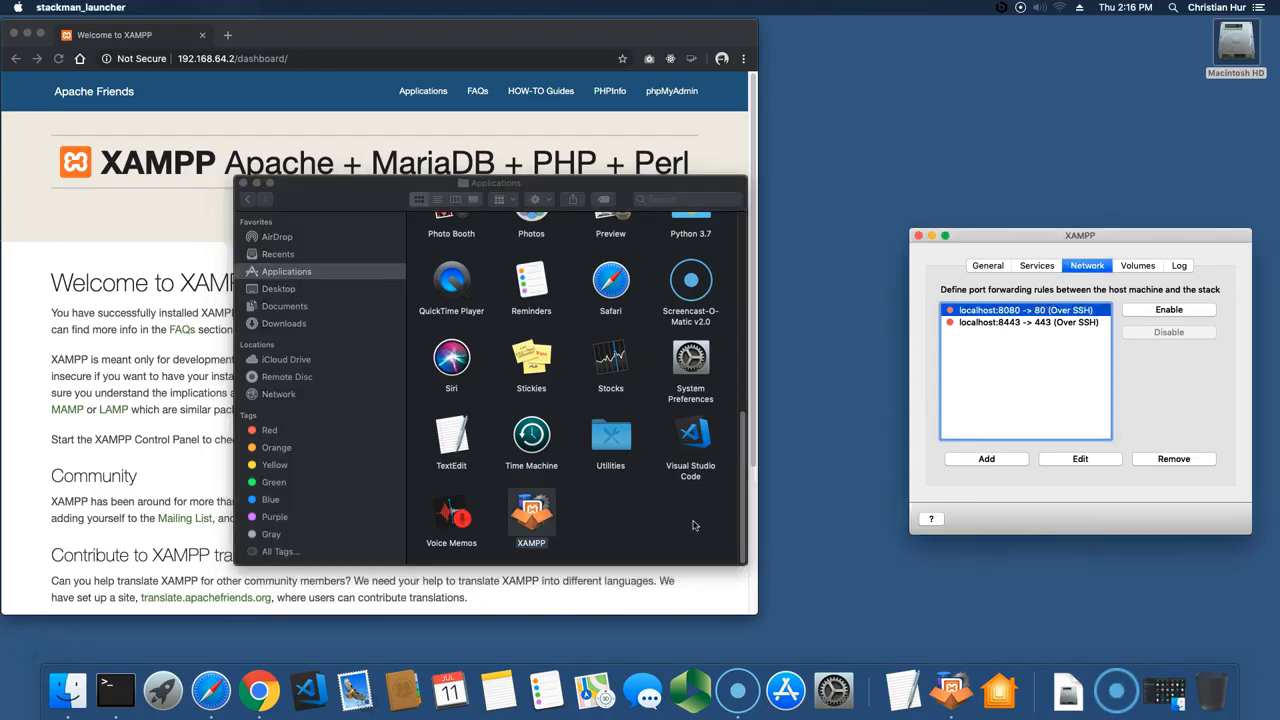
Show the package contents of the XAMPP application and open its Contents folder
click(534, 521)
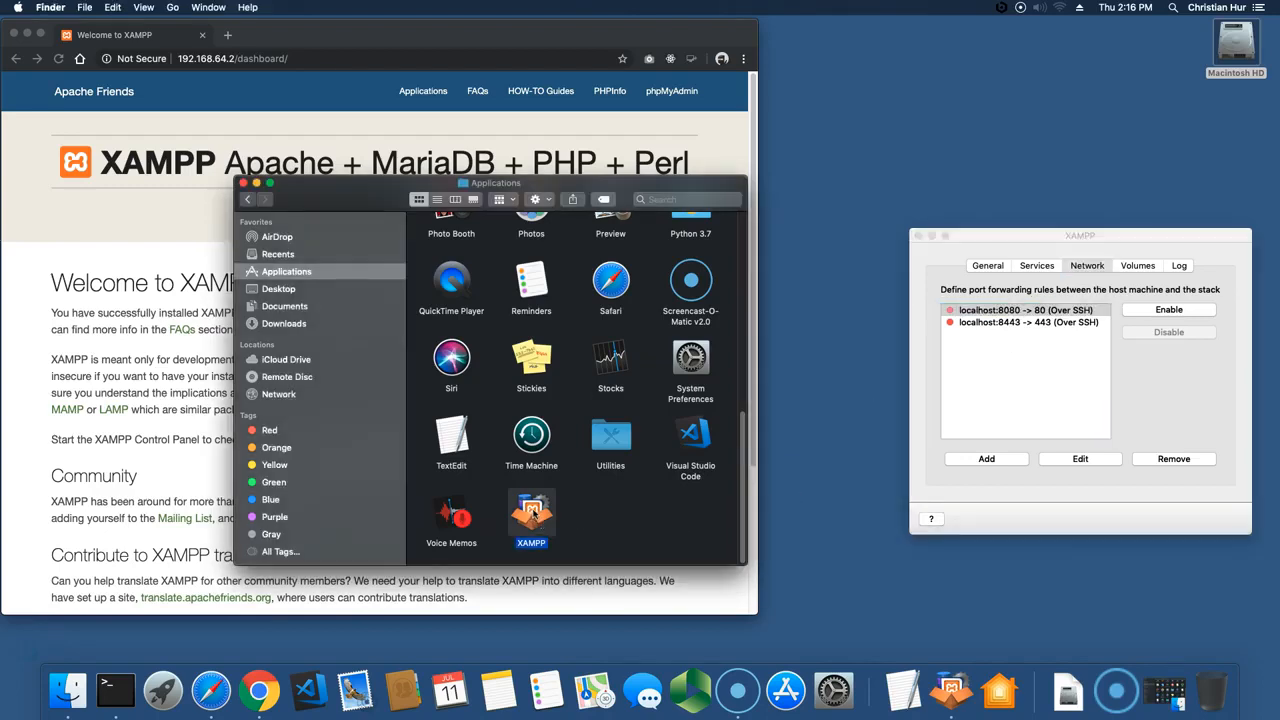
right_click(533, 511)
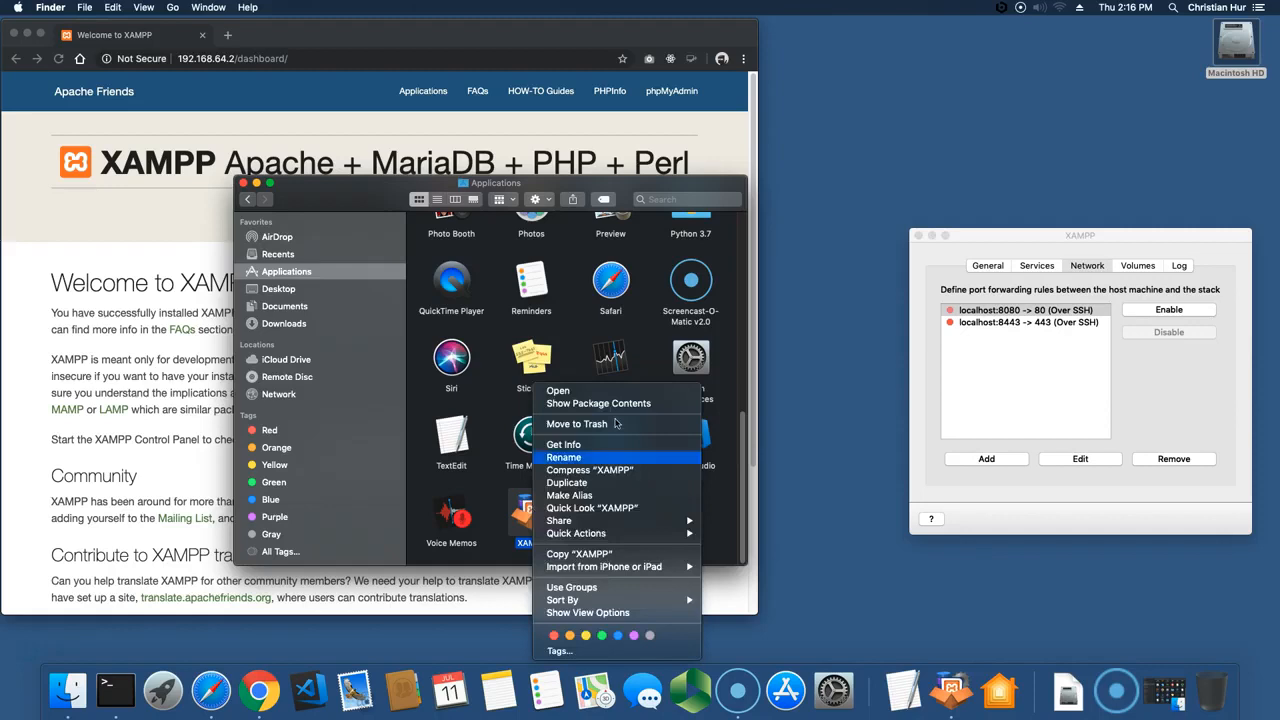
click(614, 404)
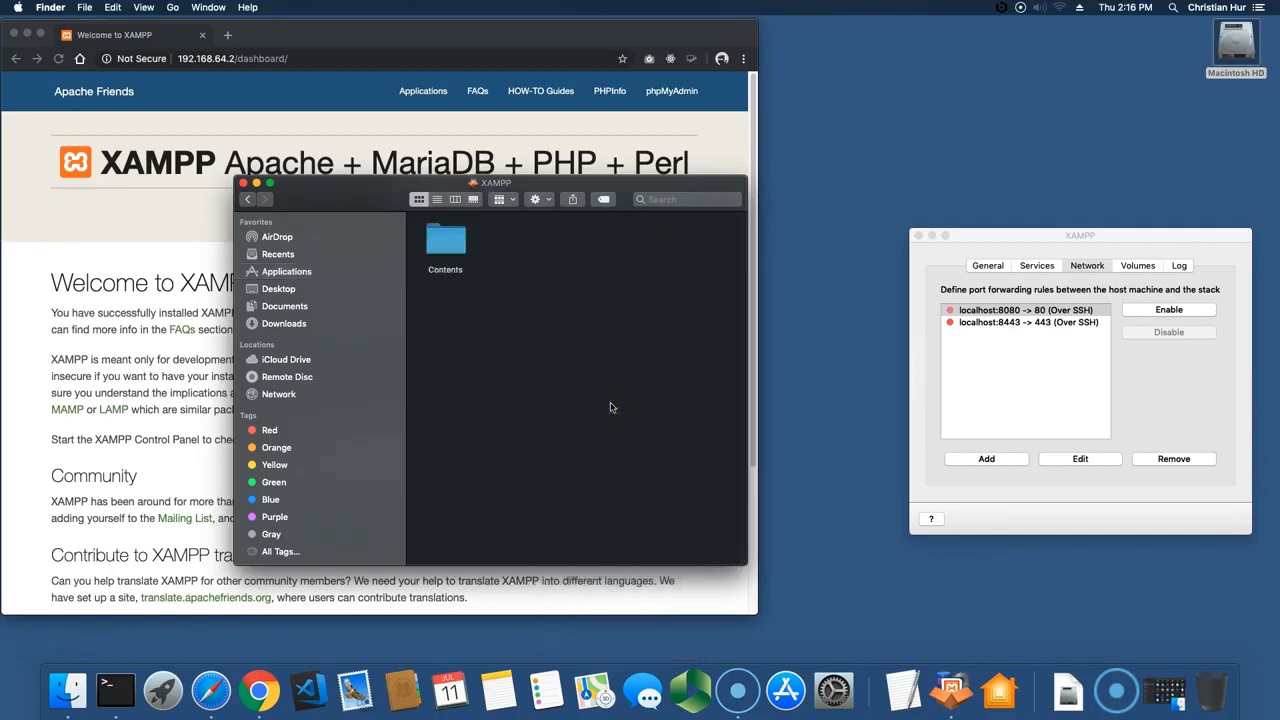
double_click(446, 242)
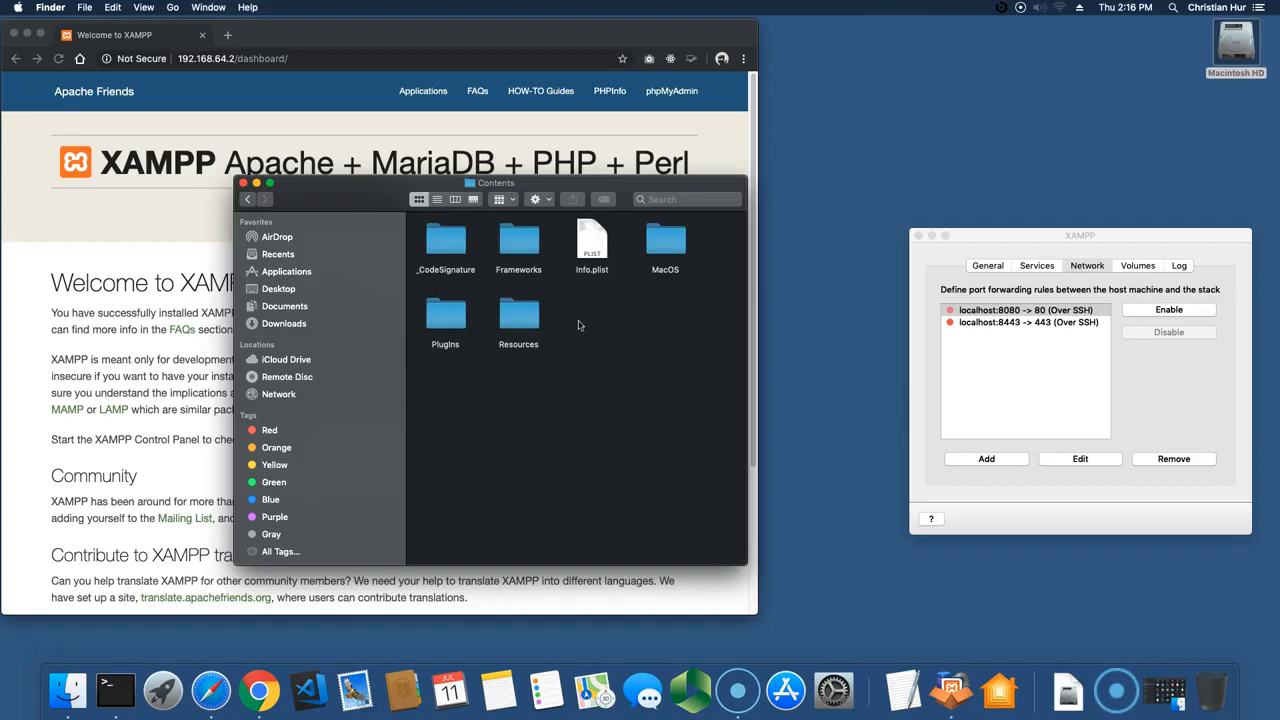
Go back to the Applications folder in Finder and show the stack's exported data volumes in the XAMPP manager
click(249, 200)
click(249, 200)
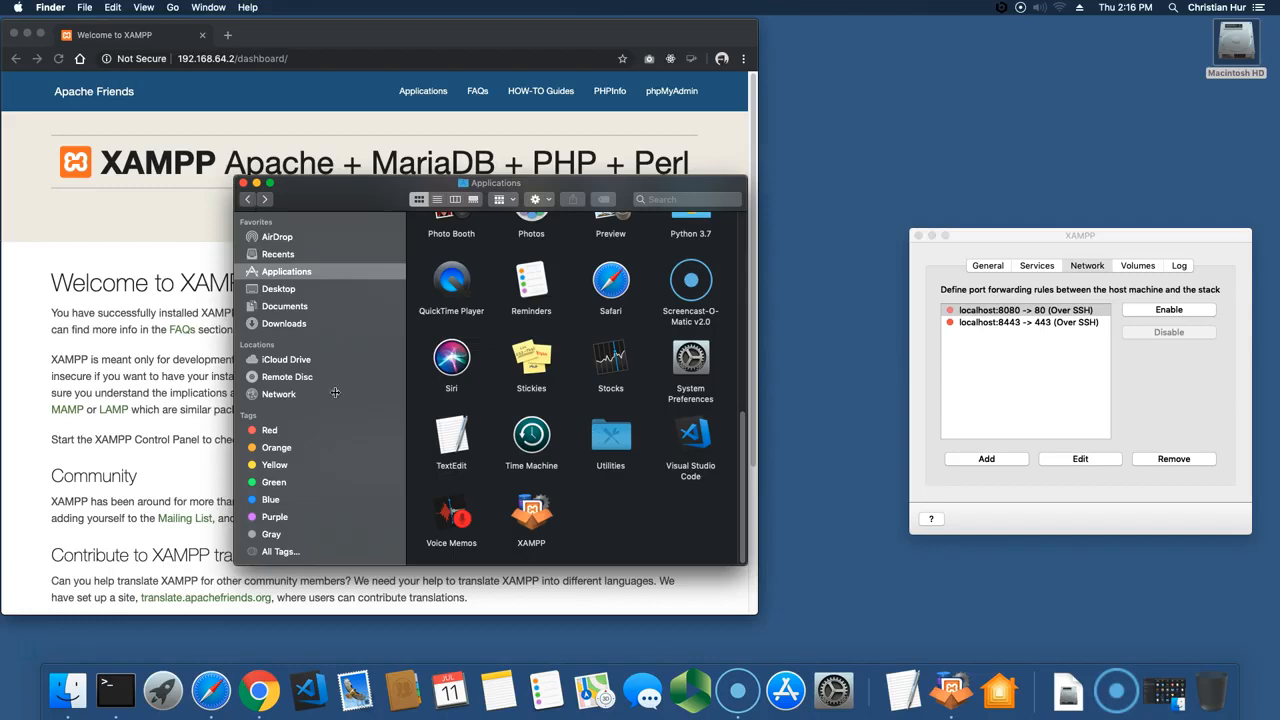
drag(373, 190, 511, 284)
click(225, 305)
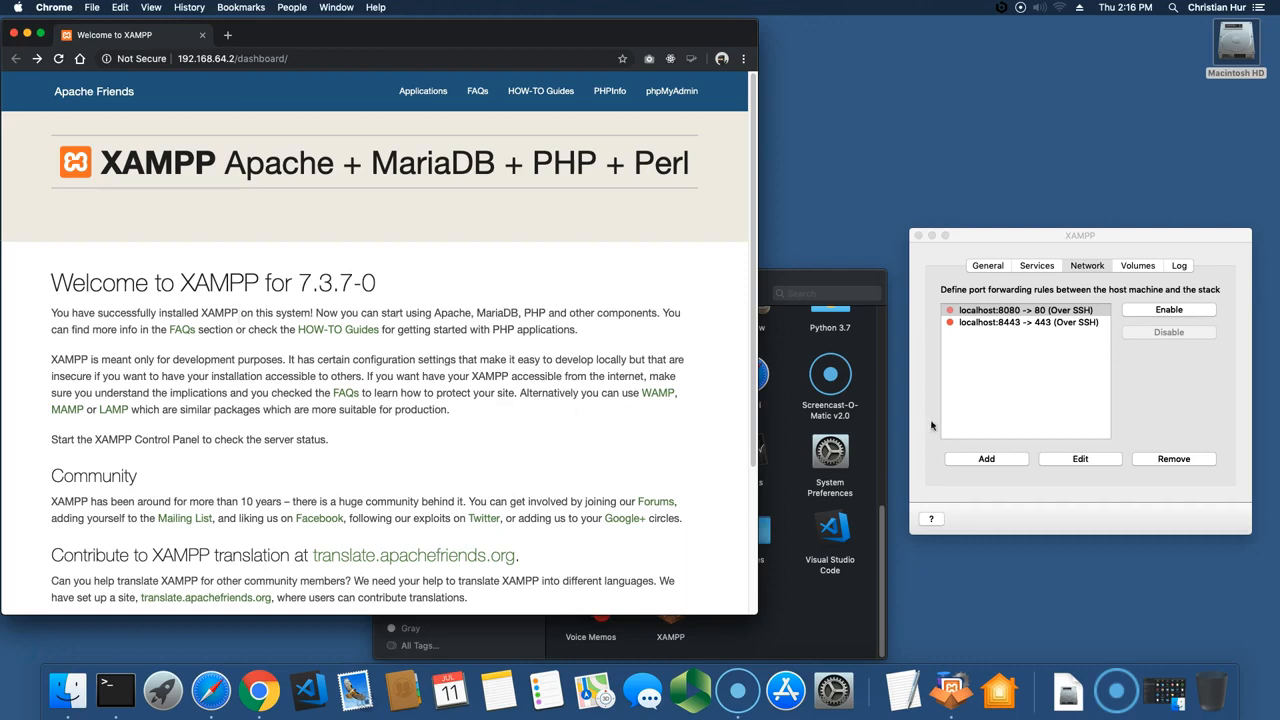
click(1136, 243)
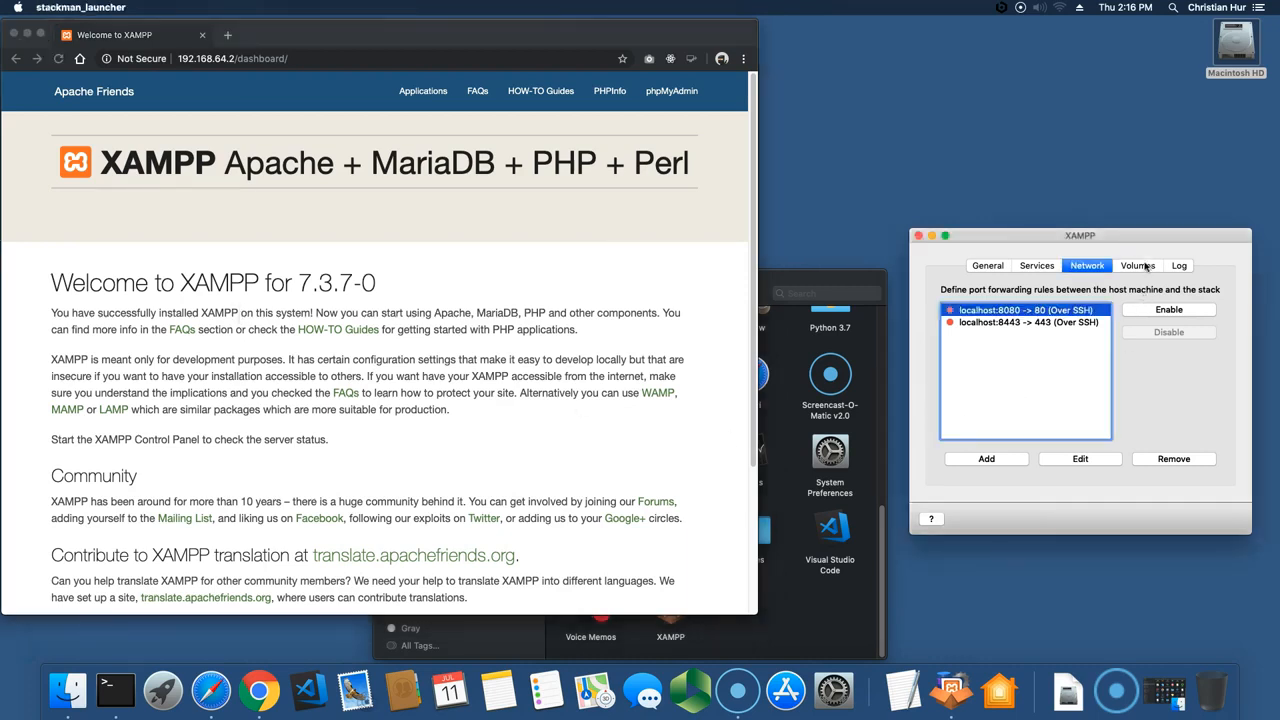
click(1146, 266)
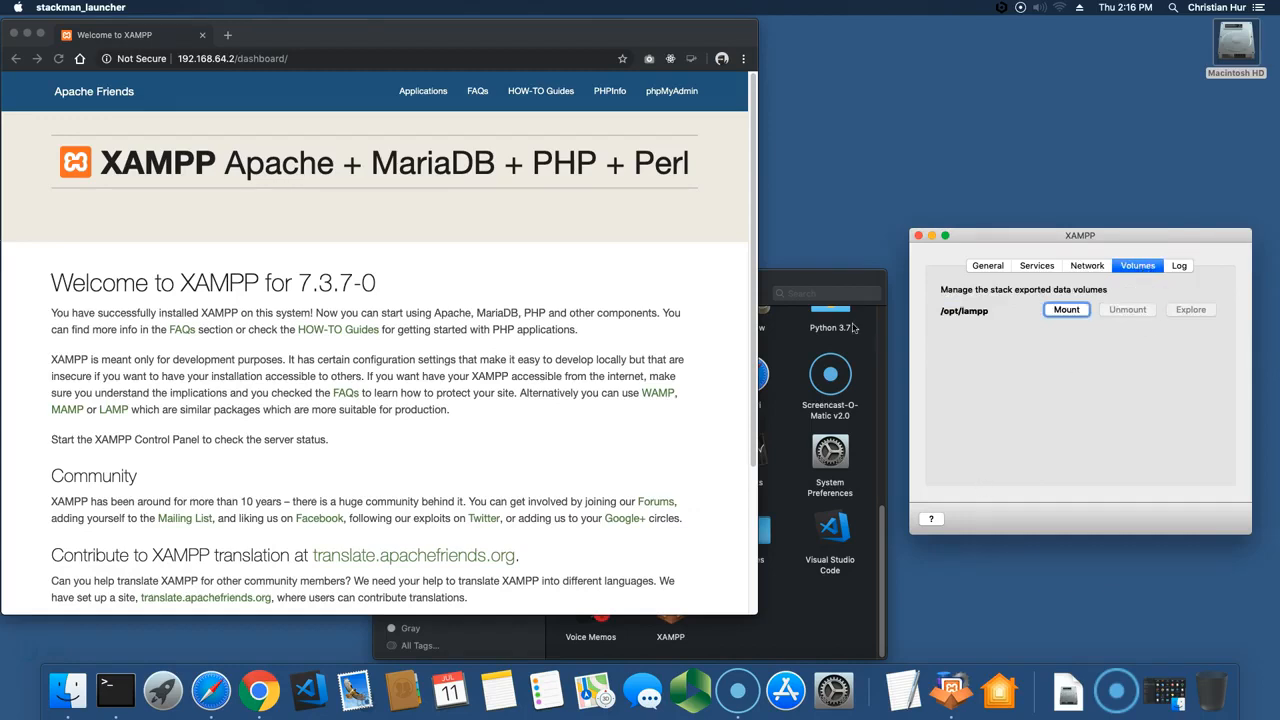
Minimize the browser window, enlarge the Finder window beside the XAMPP manager and widen its sidebar
click(790, 285)
drag(743, 278, 616, 187)
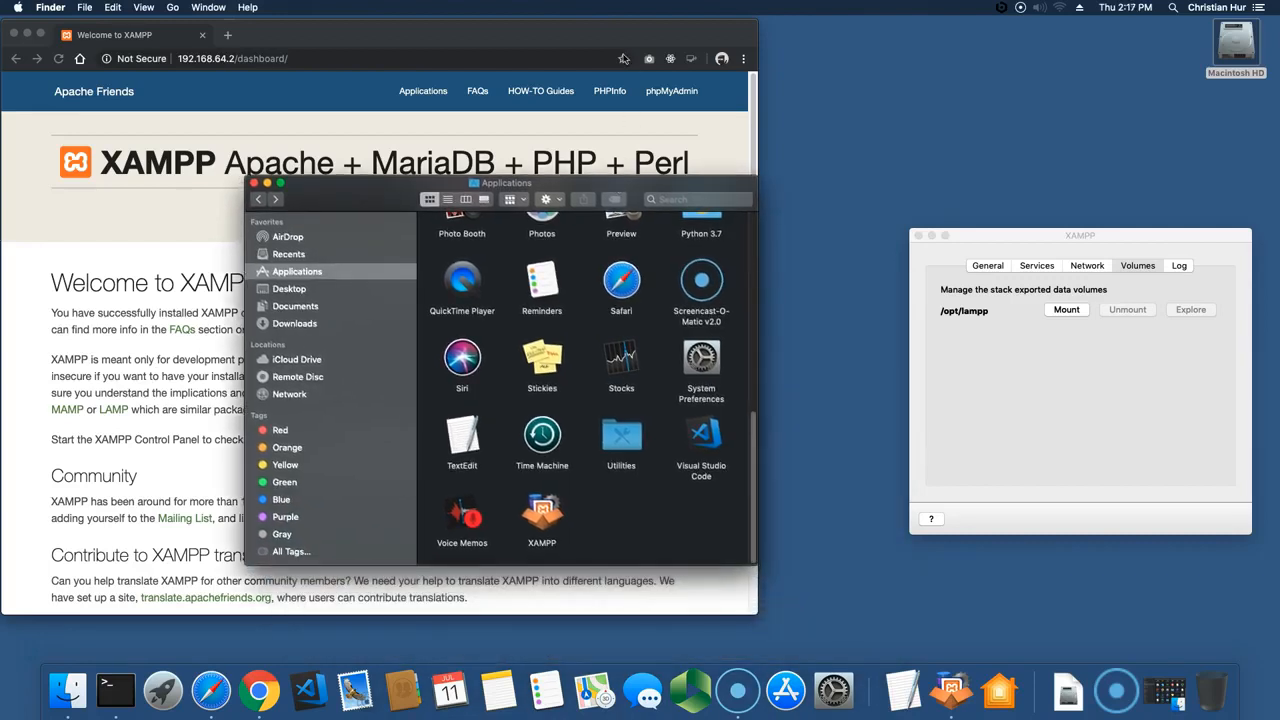
drag(337, 198, 334, 170)
click(27, 33)
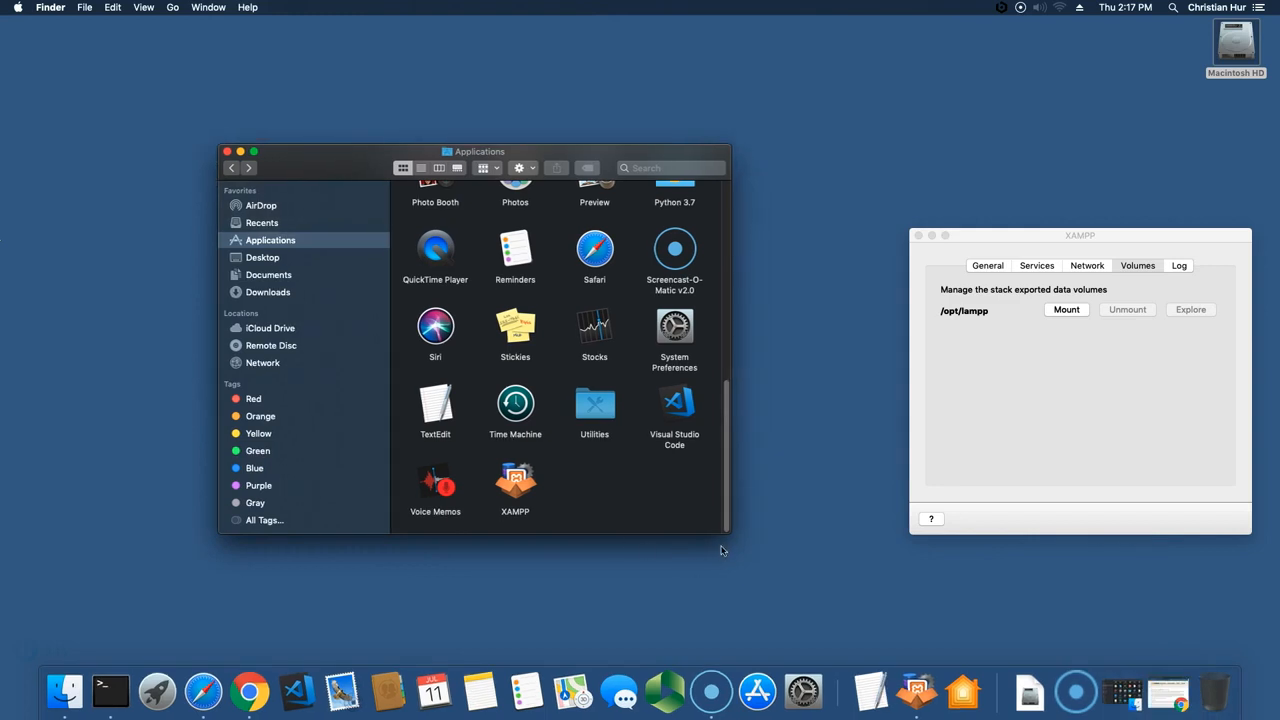
drag(744, 557, 844, 641)
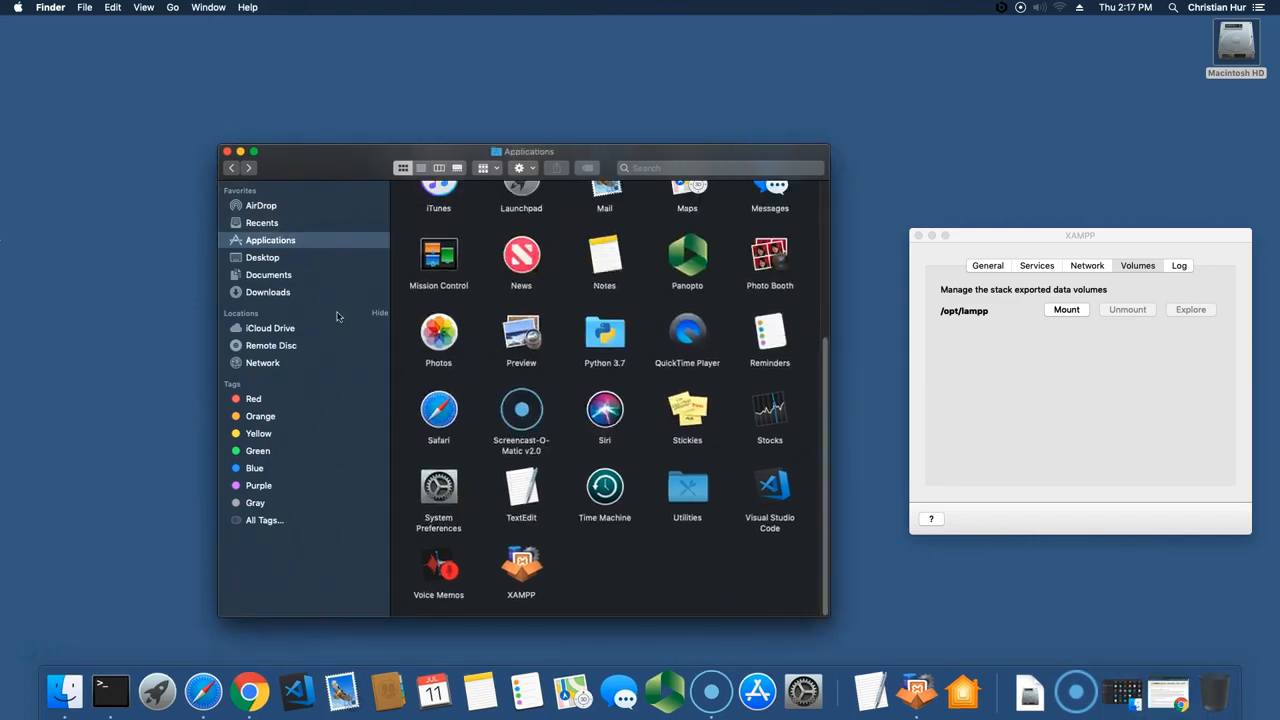
drag(391, 345, 426, 342)
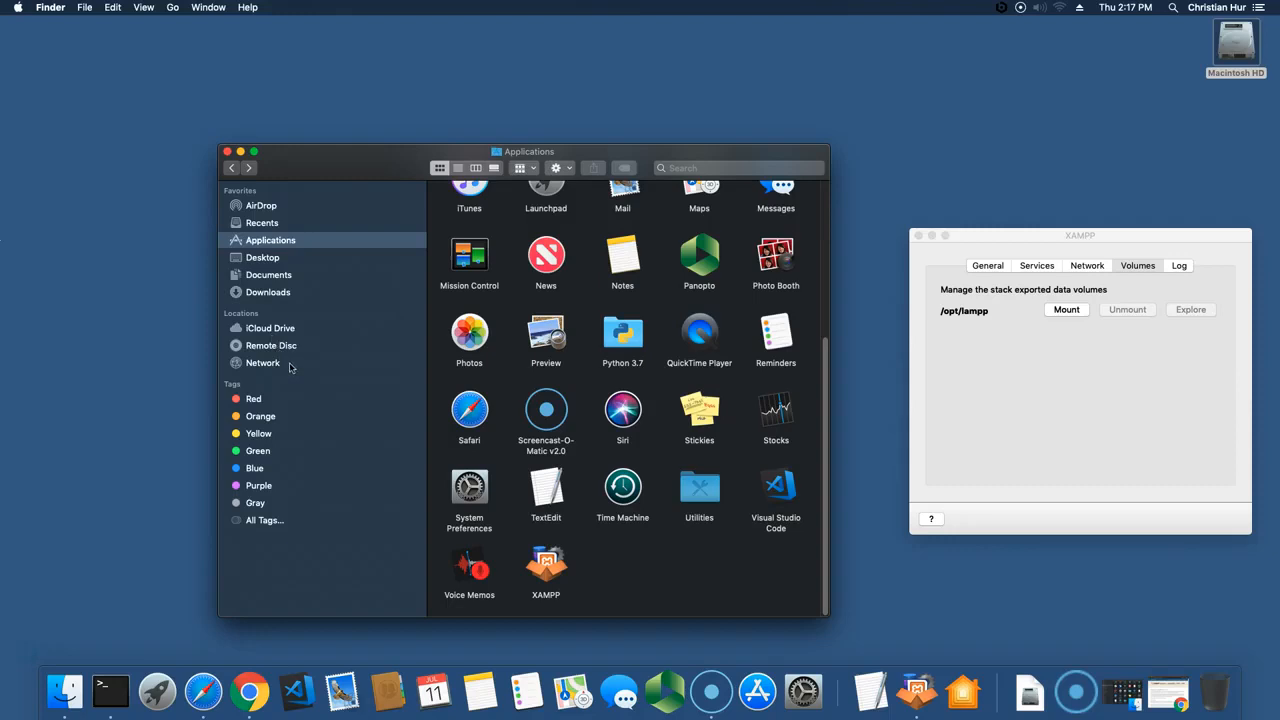
Mount the /opt/lampp volume and open its lampp folder from the 192.168.64.2 location in an enlarged Finder window
click(1076, 312)
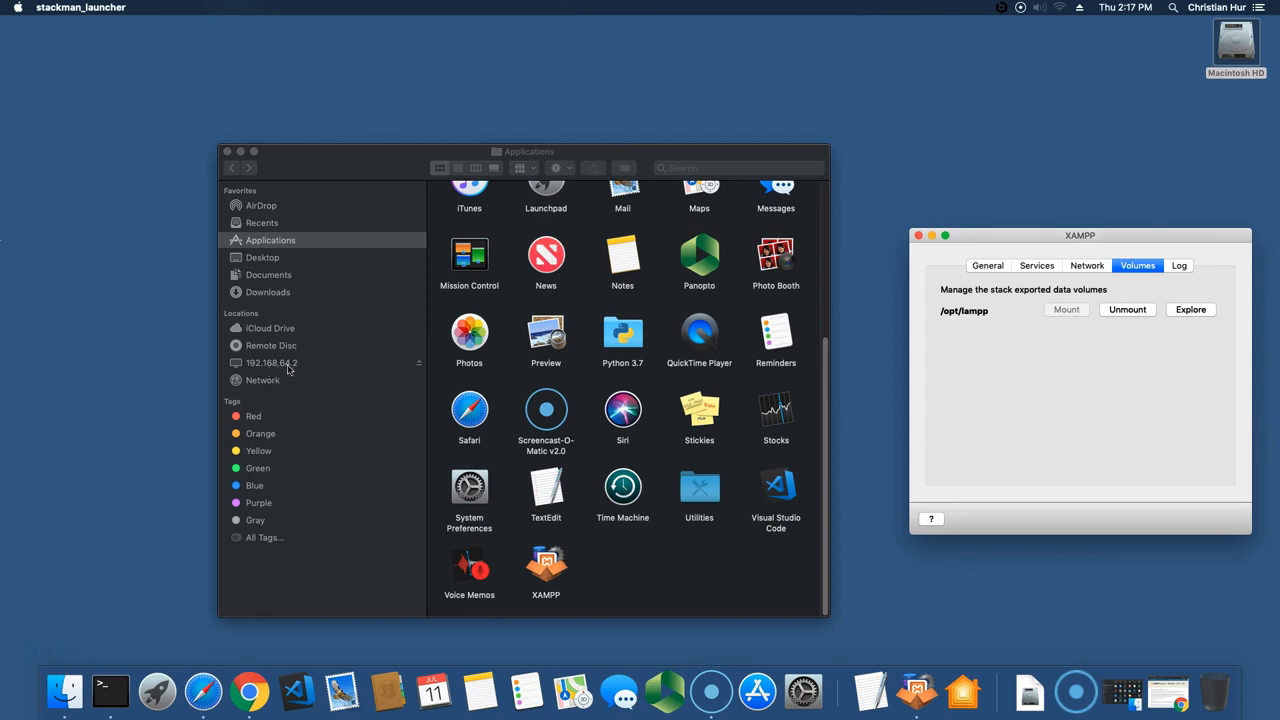
click(287, 367)
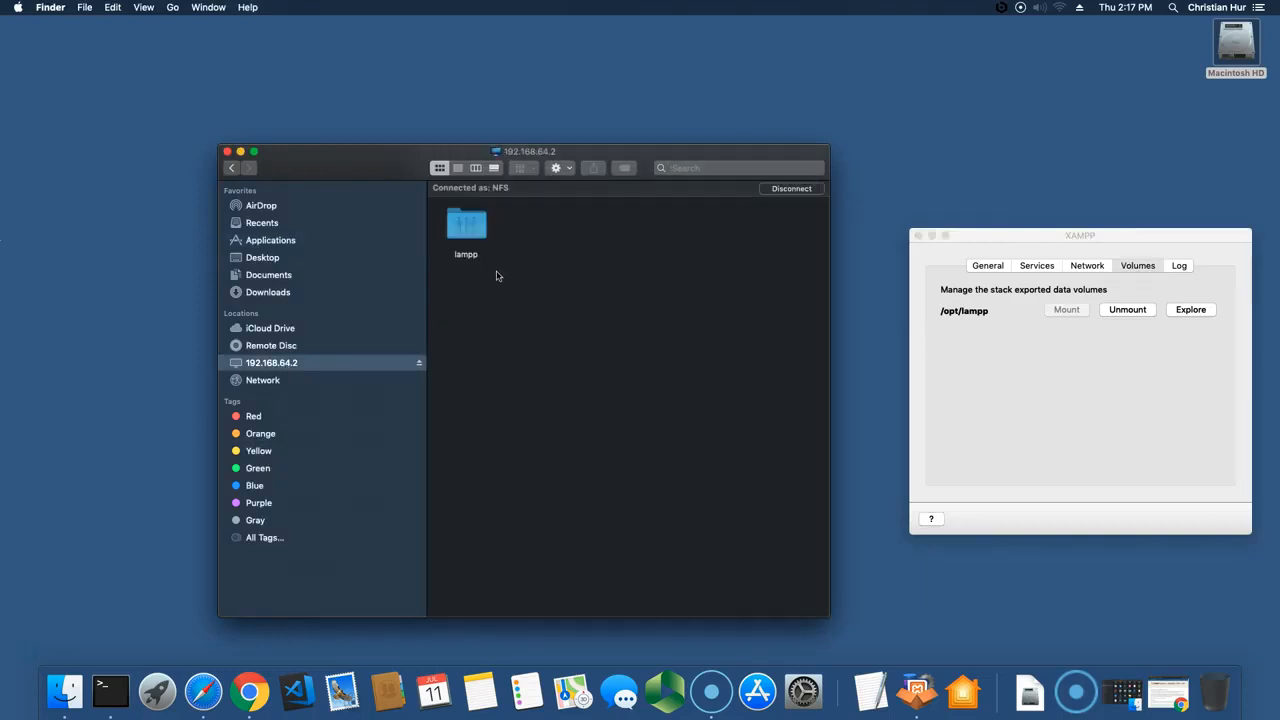
double_click(475, 230)
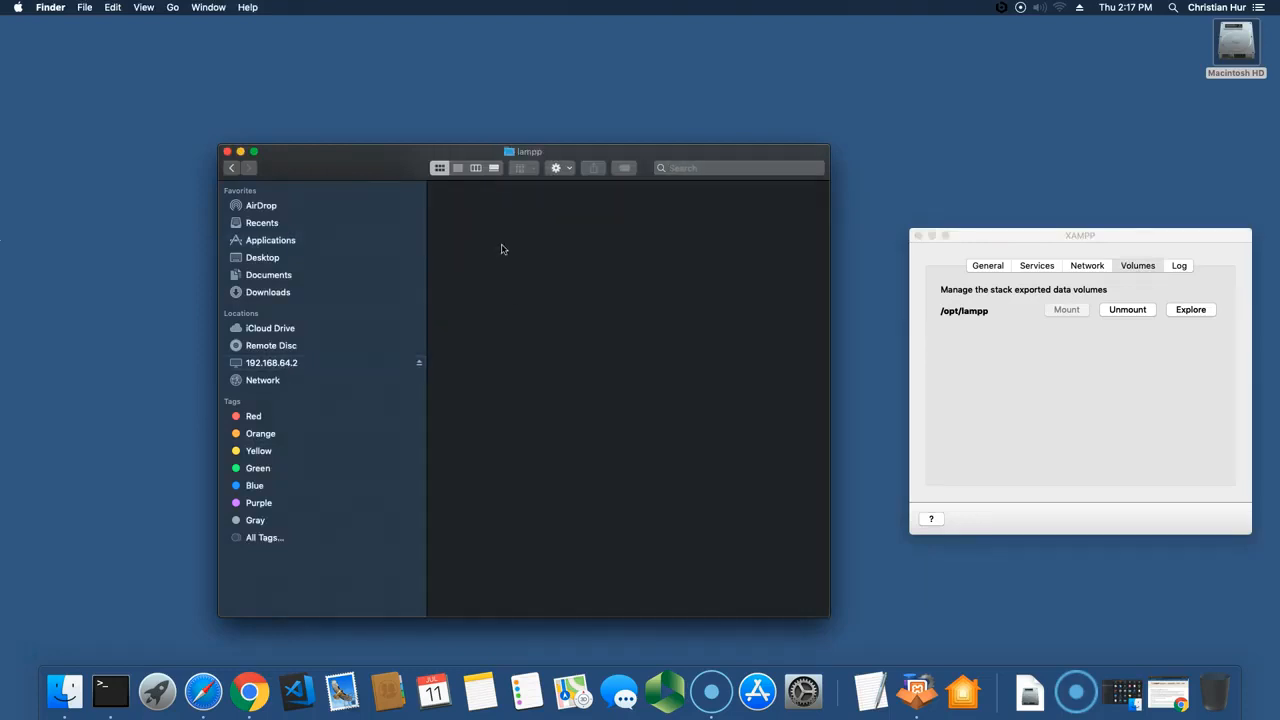
drag(551, 151, 426, 56)
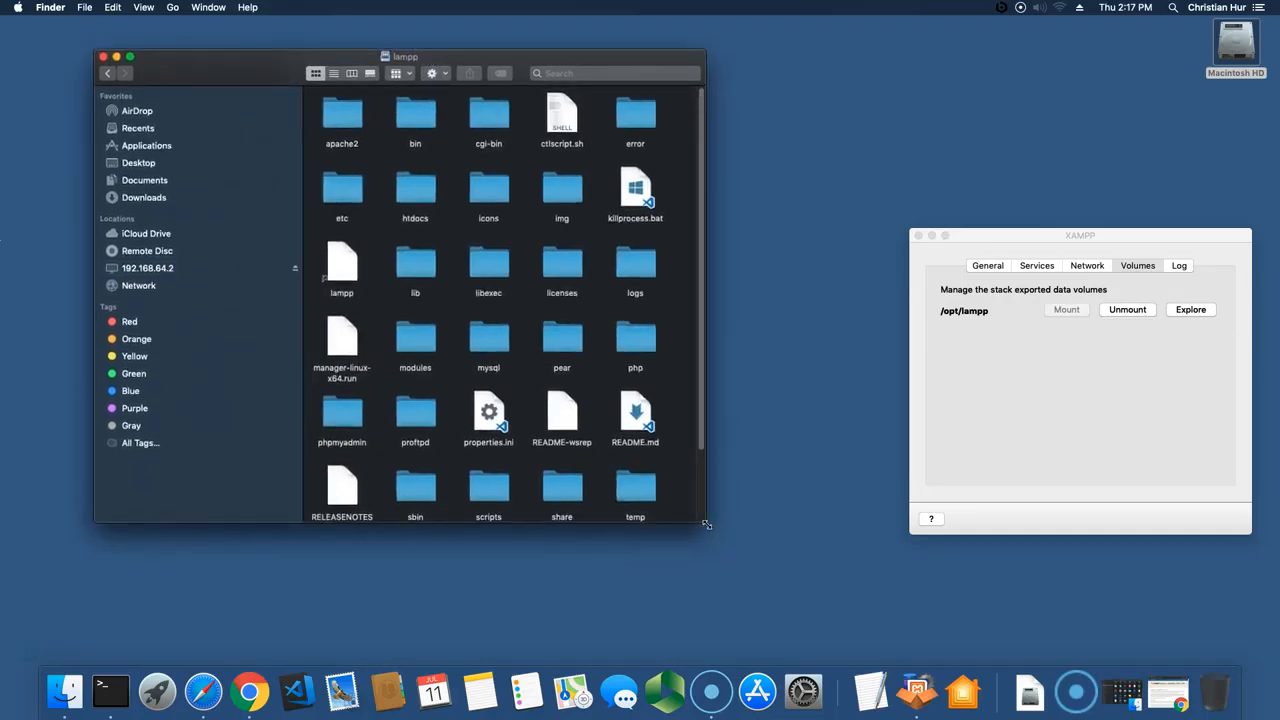
drag(706, 524, 843, 585)
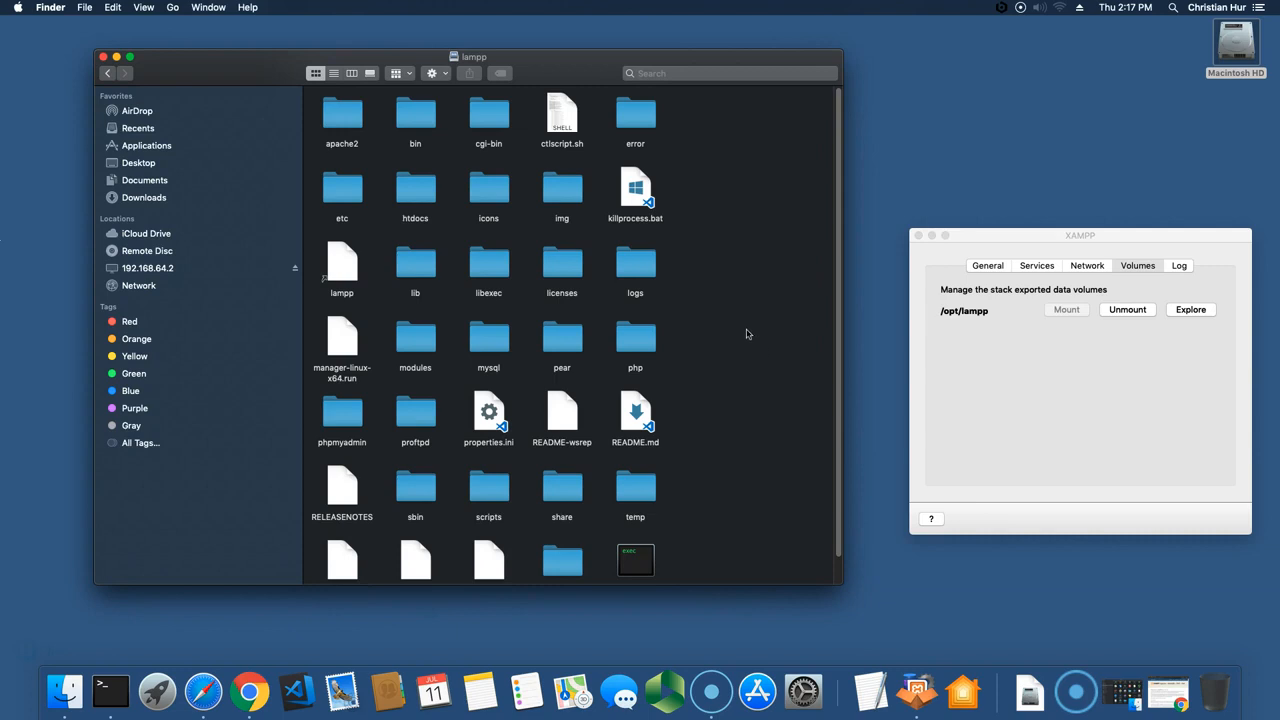
Examine the htdocs, mysql, php and phpmyadmin folders inside the lampp folder
click(436, 206)
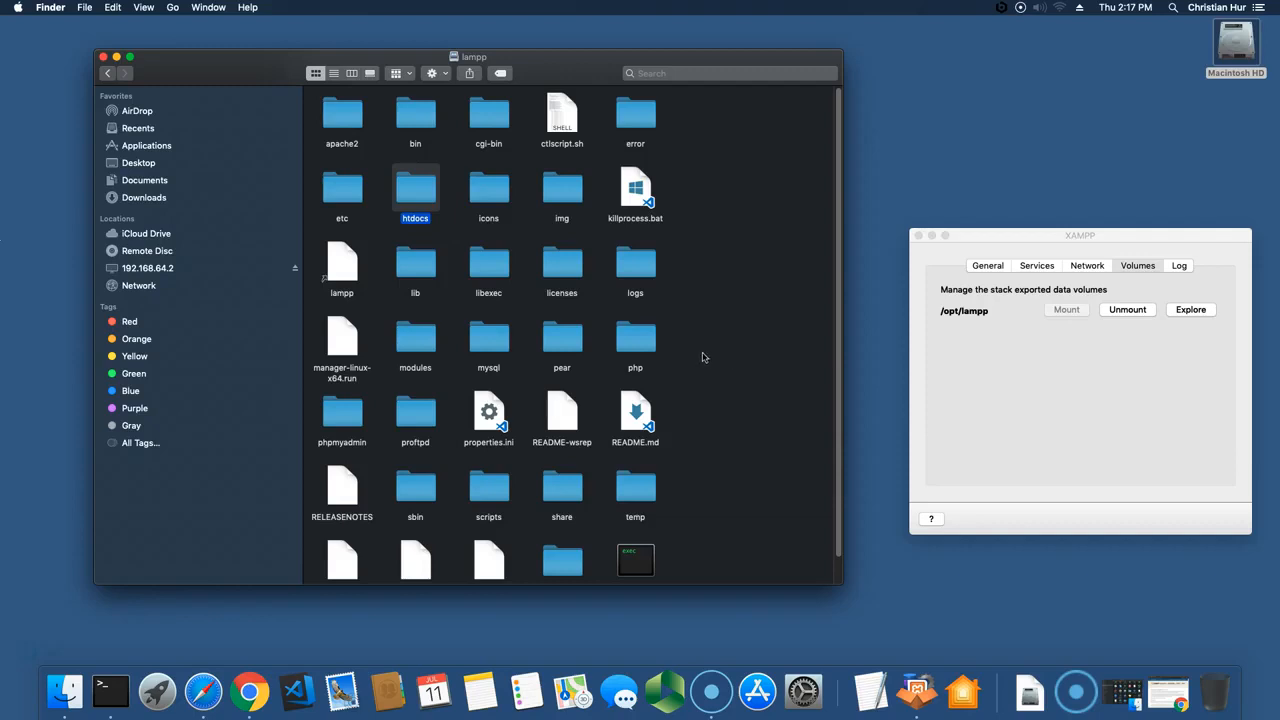
click(504, 345)
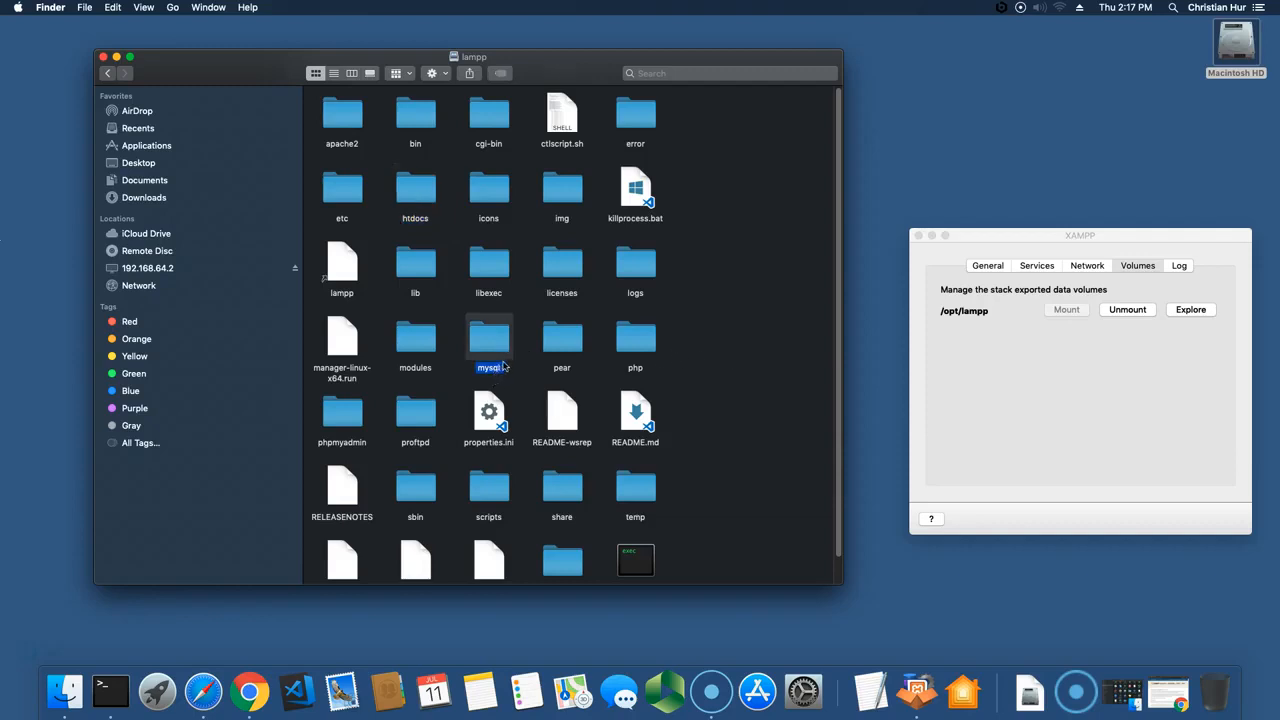
click(636, 345)
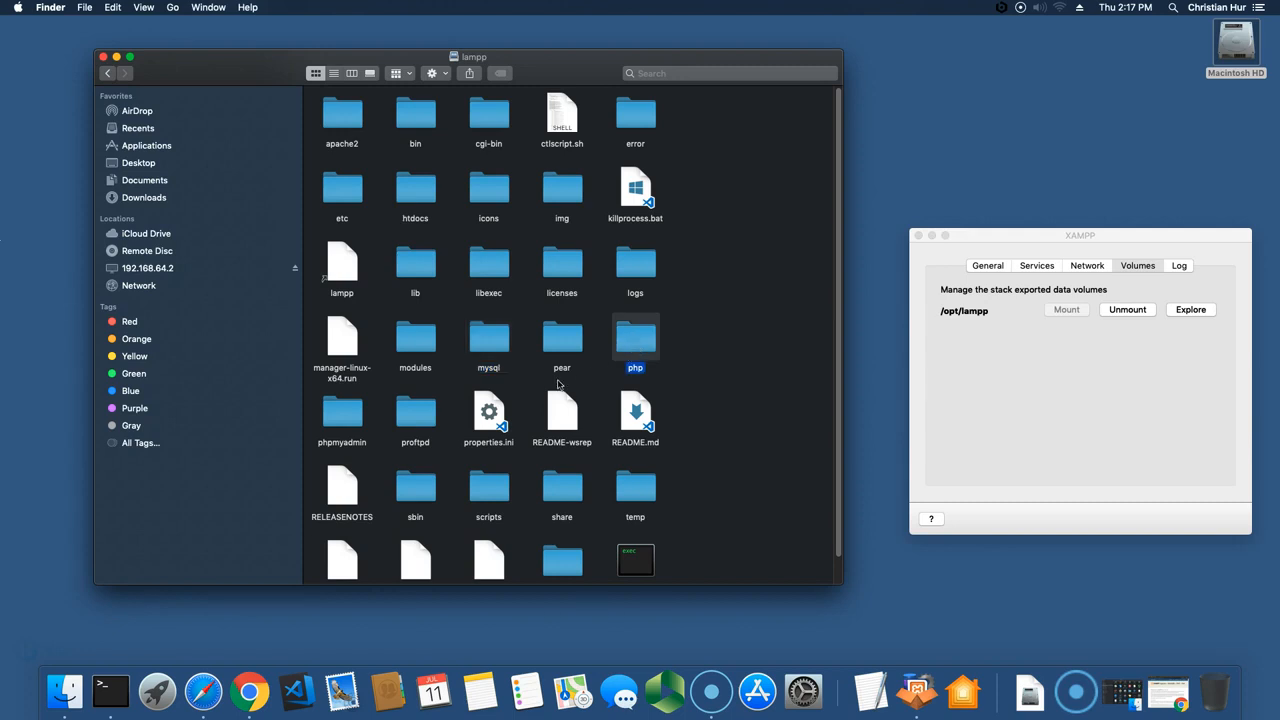
click(346, 422)
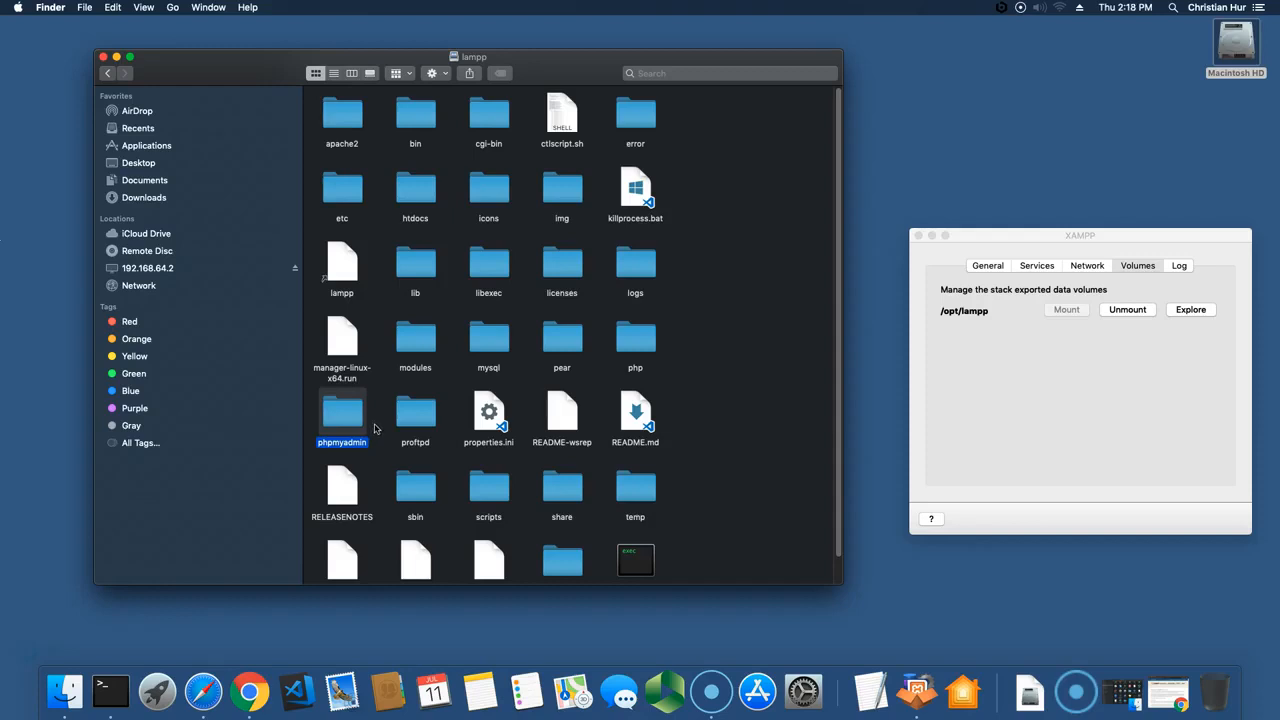
click(490, 341)
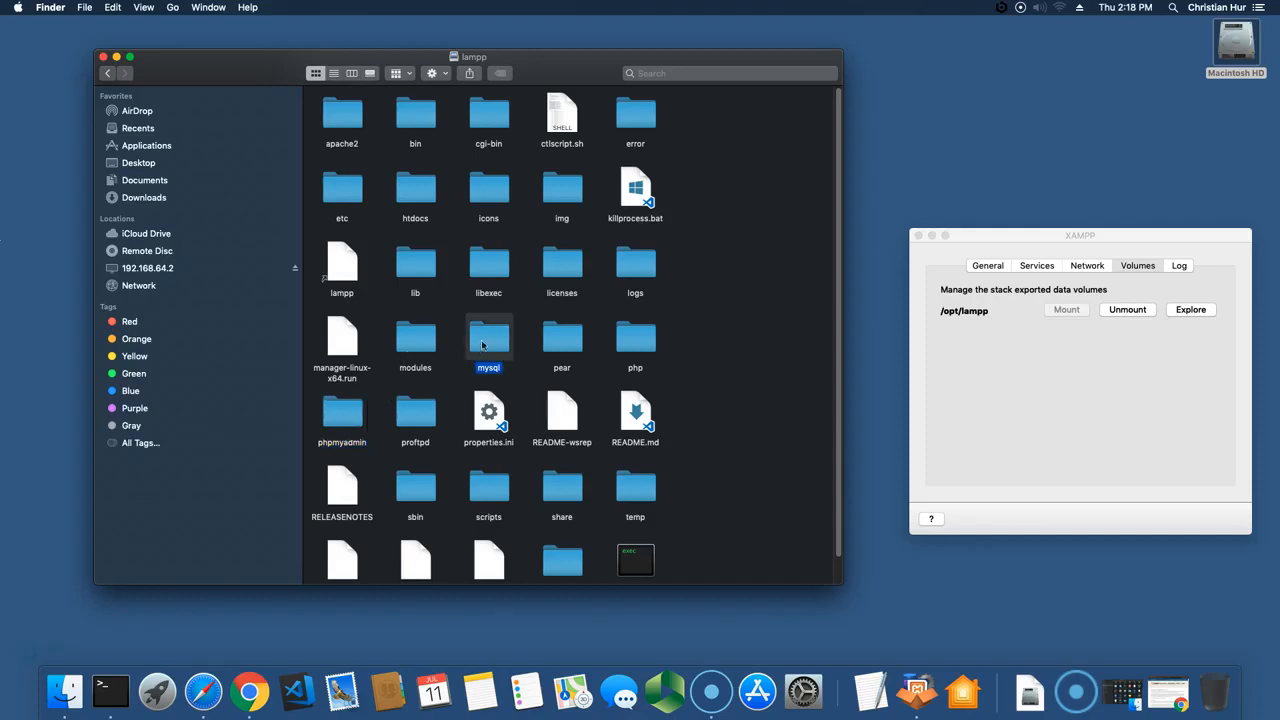
click(653, 354)
click(349, 429)
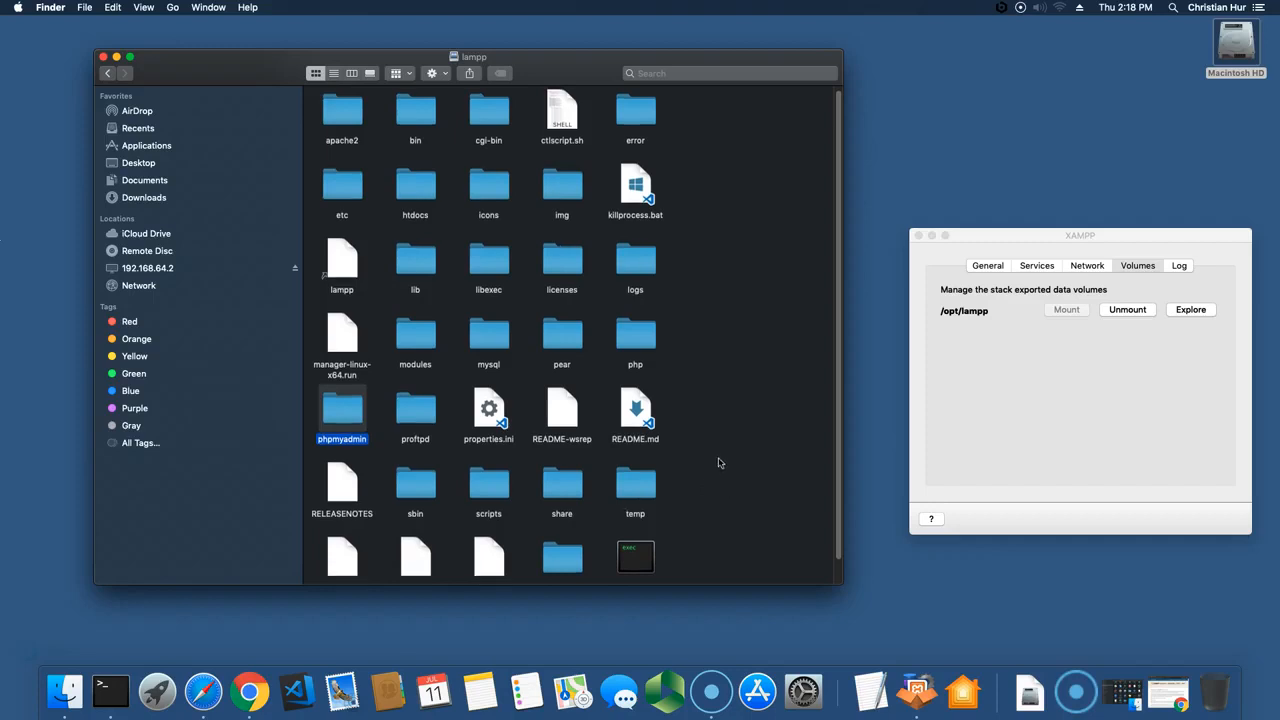
click(701, 310)
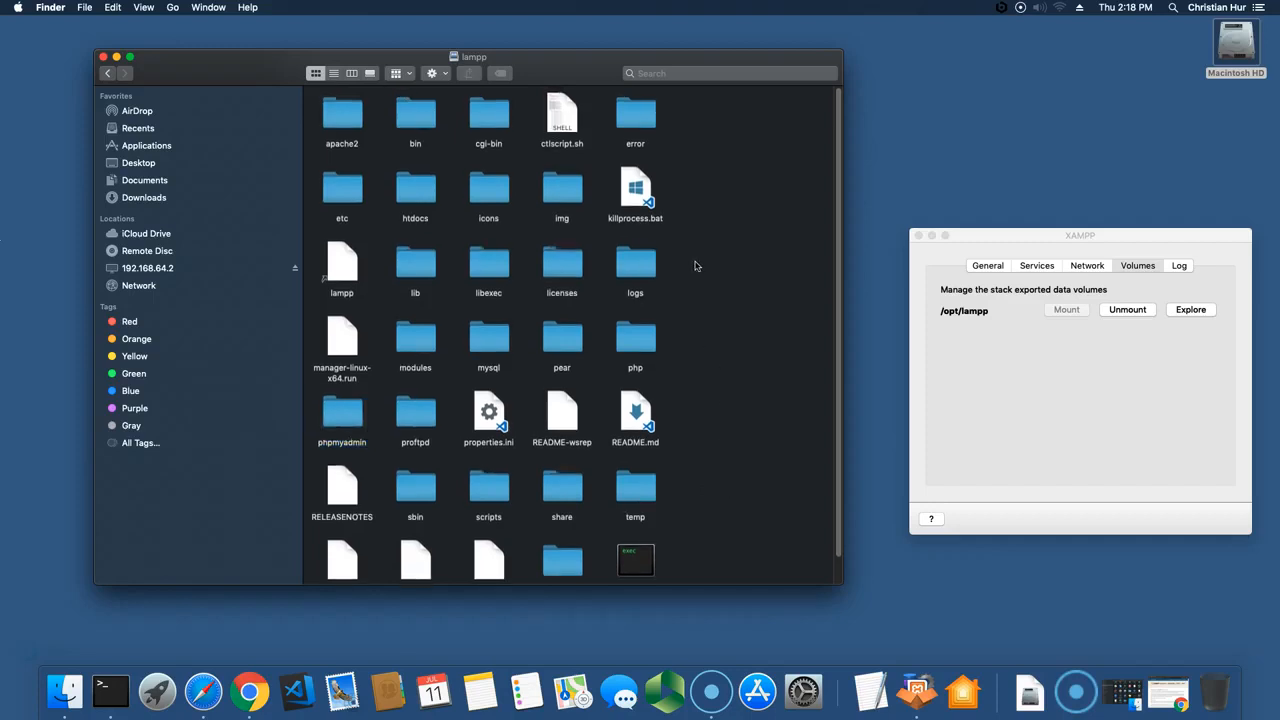
Open the htdocs folder and move its Finder window over to make room for the browser
click(420, 194)
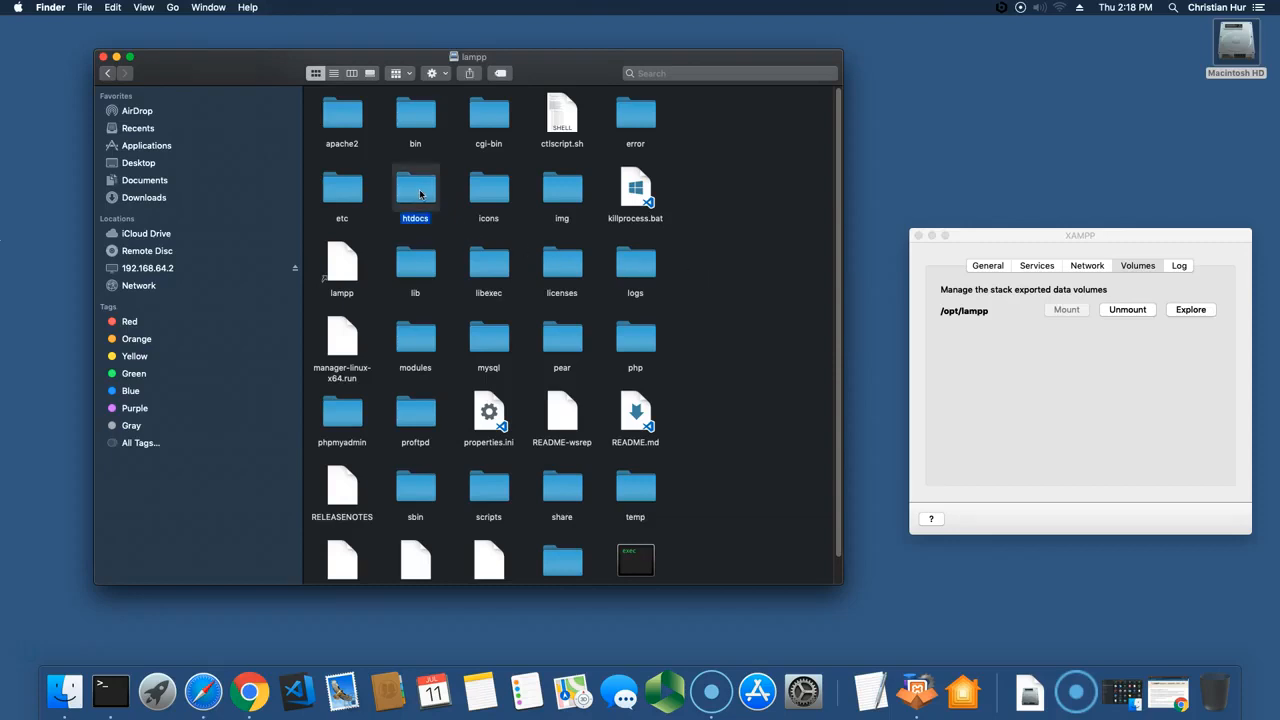
double_click(420, 194)
drag(543, 66, 906, 79)
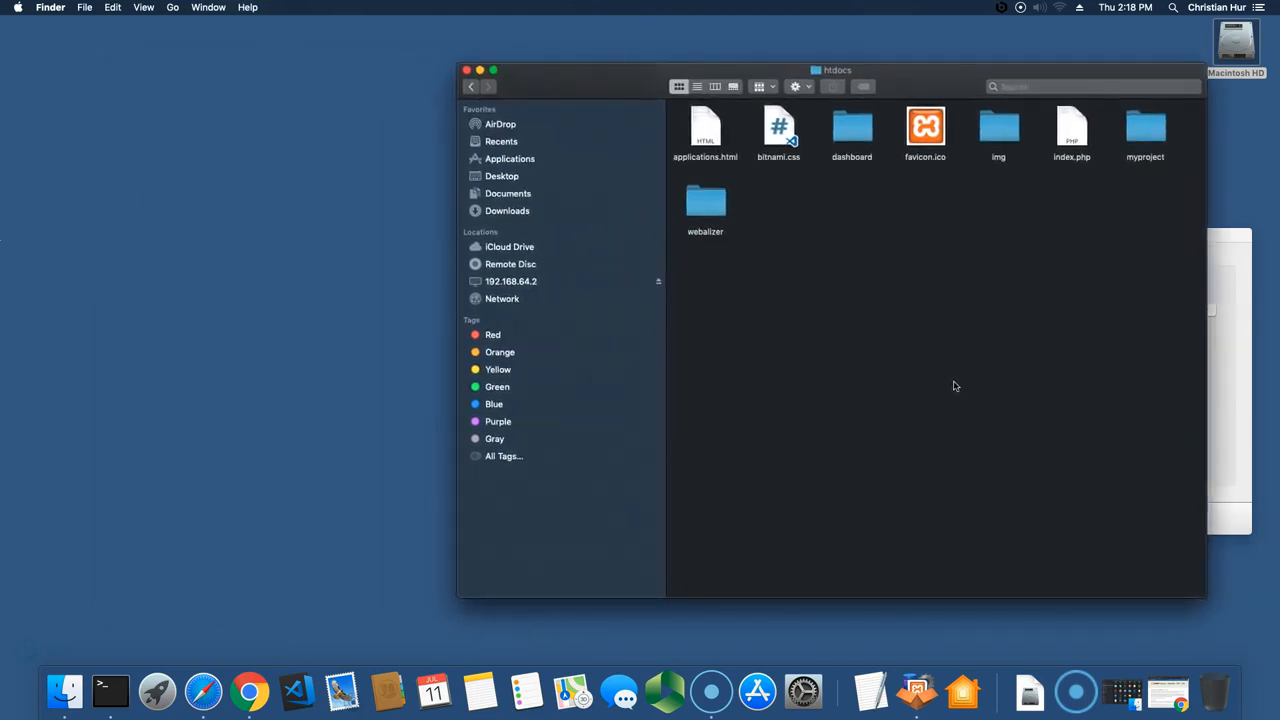
Restore the minimized Chrome window showing the XAMPP dashboard and select the word dashboard in its URL
click(204, 693)
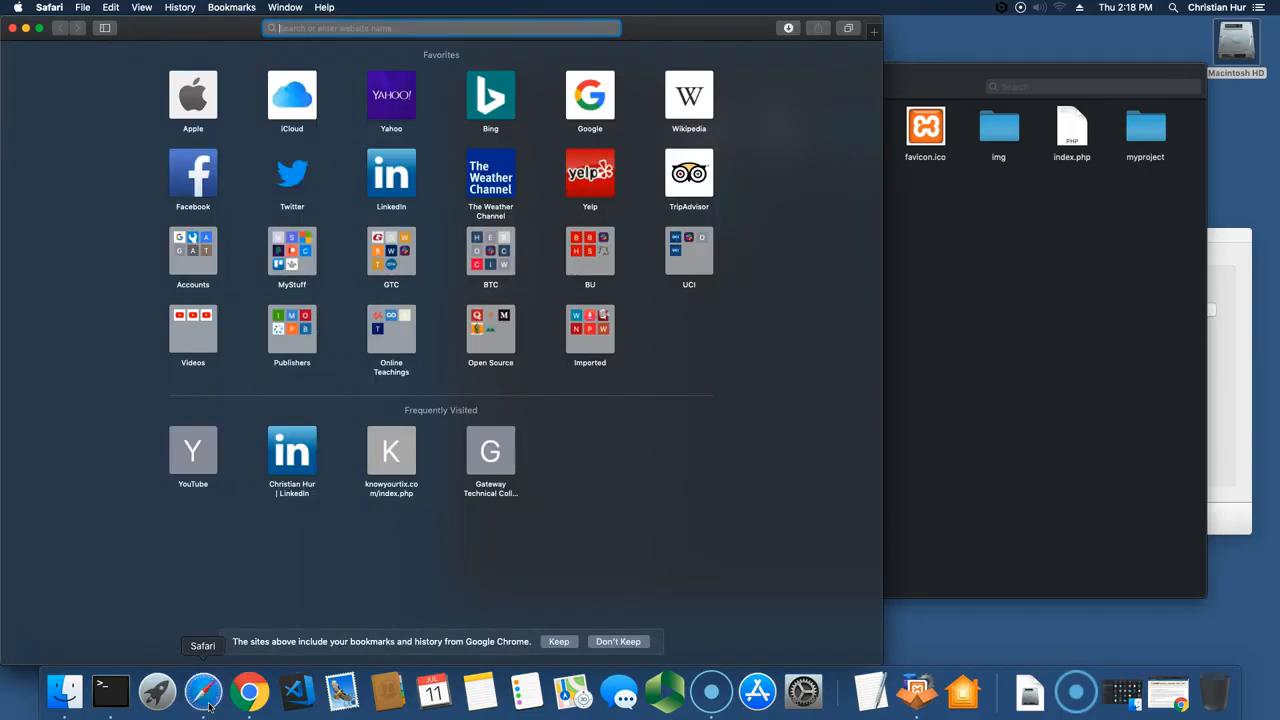
click(11, 28)
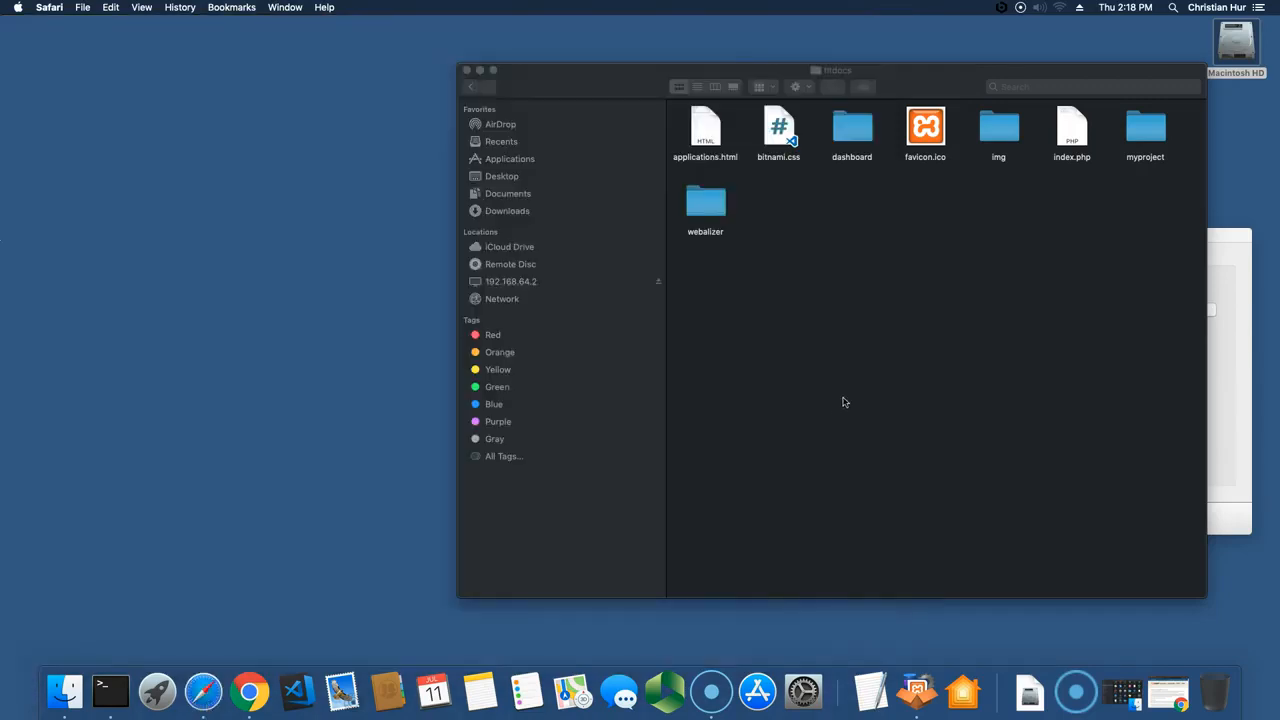
click(1180, 705)
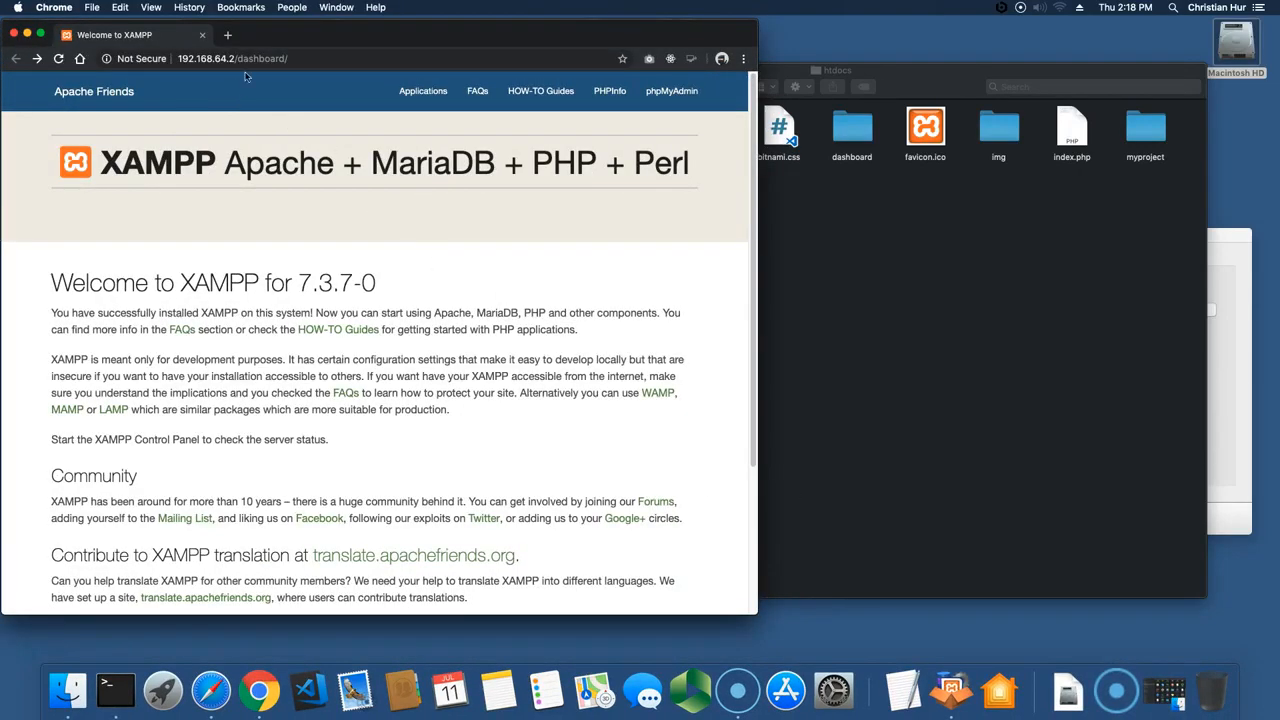
drag(307, 37, 307, 44)
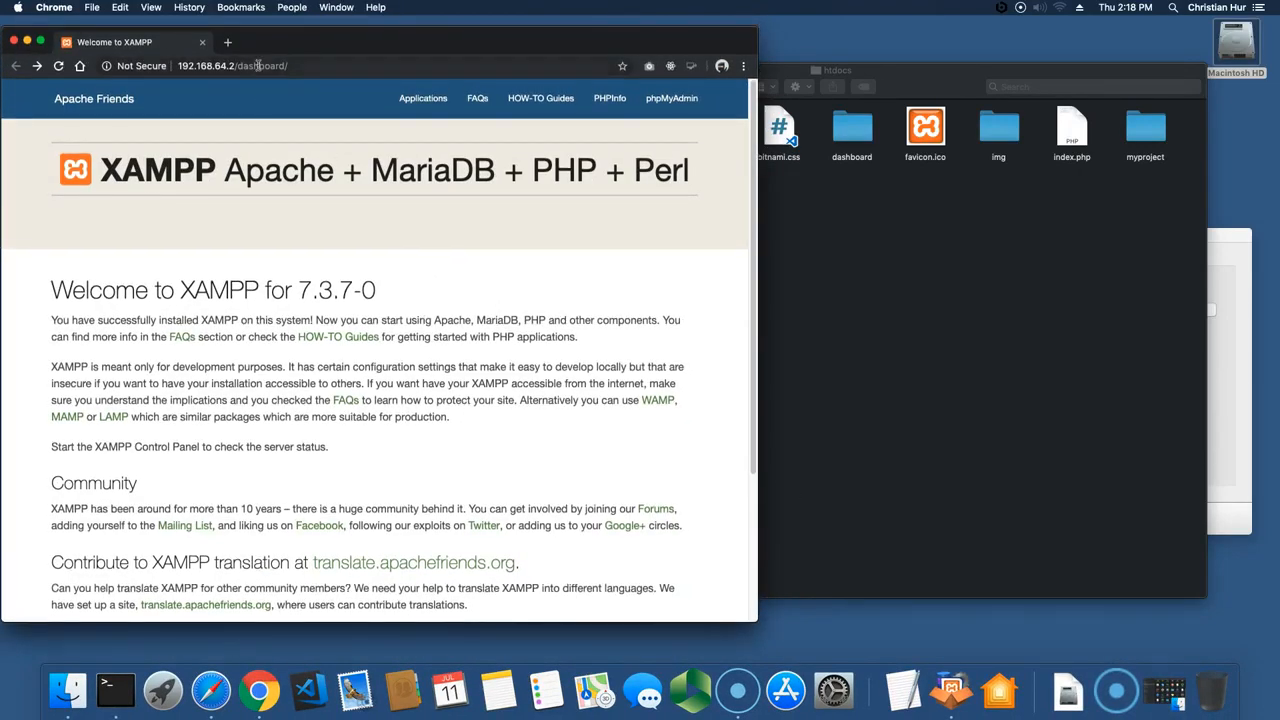
double_click(260, 66)
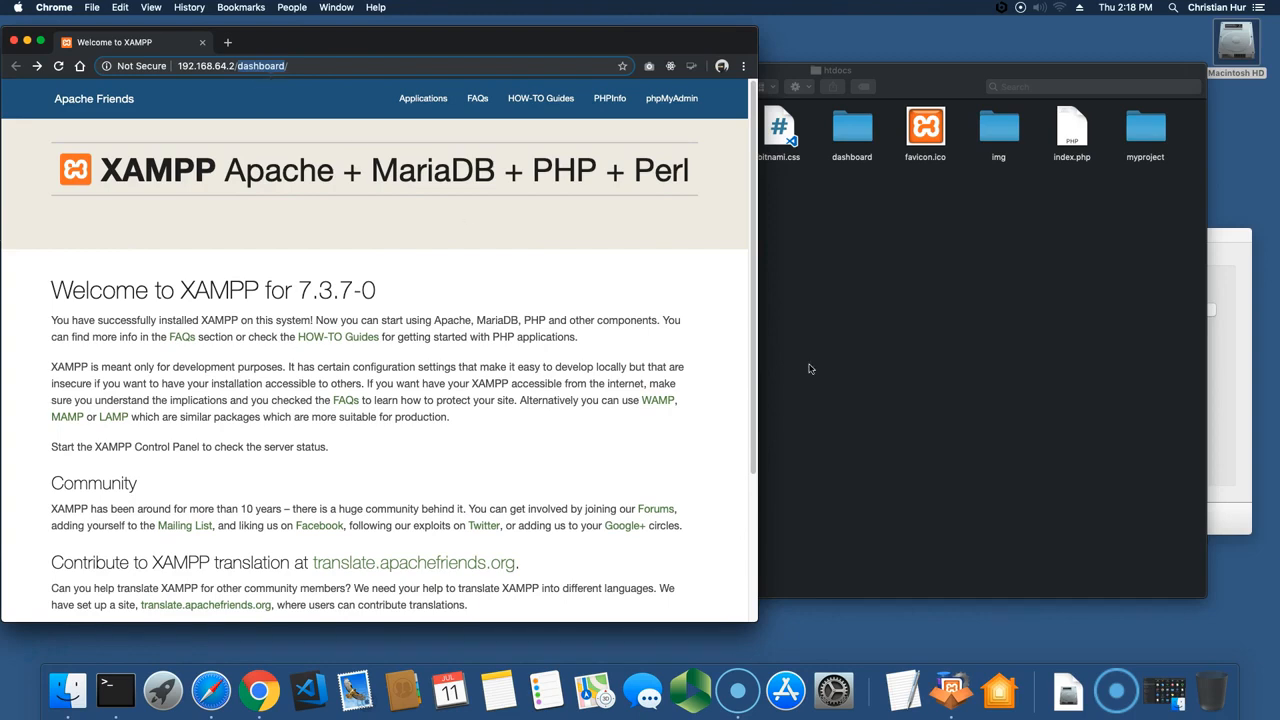
Open the dashboard folder within htdocs in Finder and select its index.html file
click(851, 235)
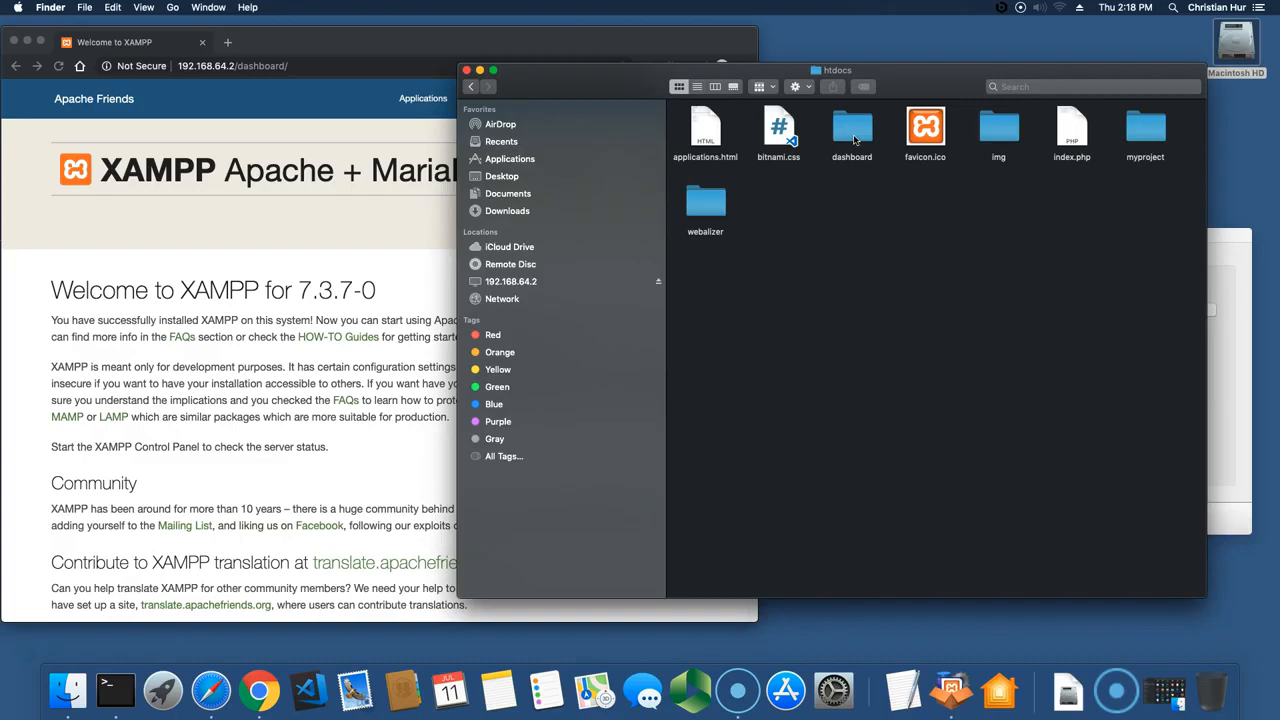
double_click(855, 138)
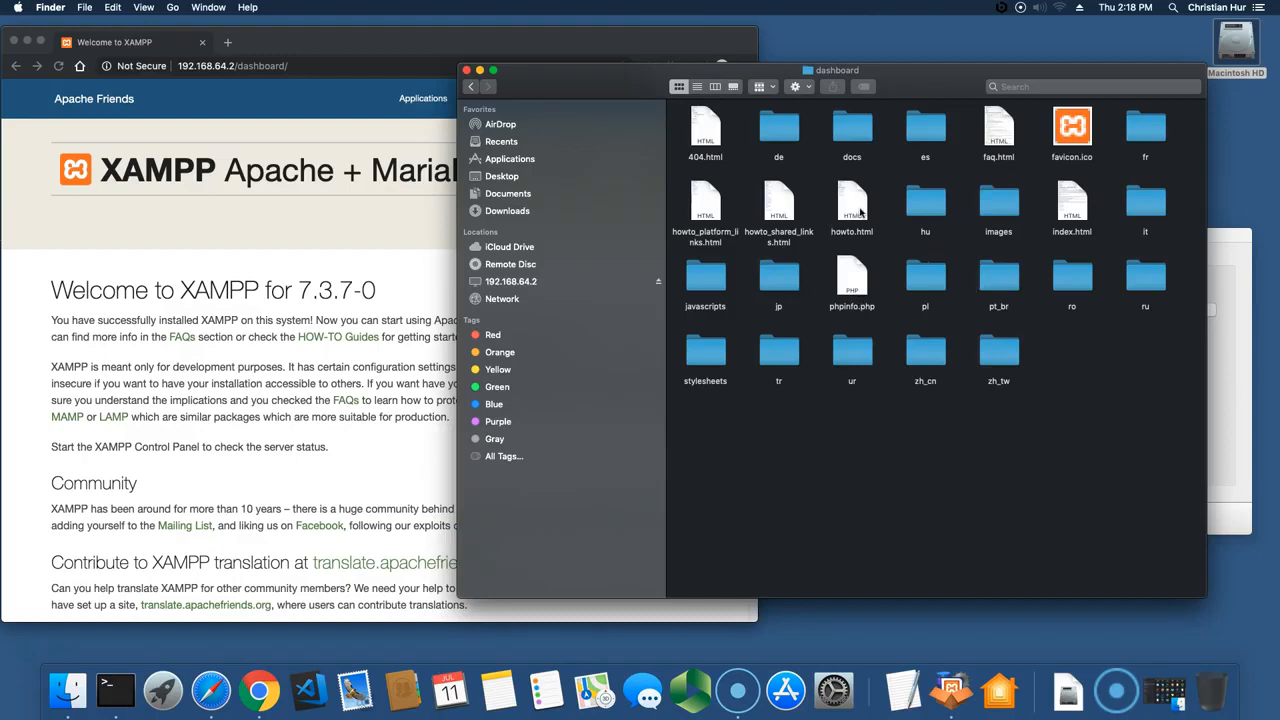
click(1073, 210)
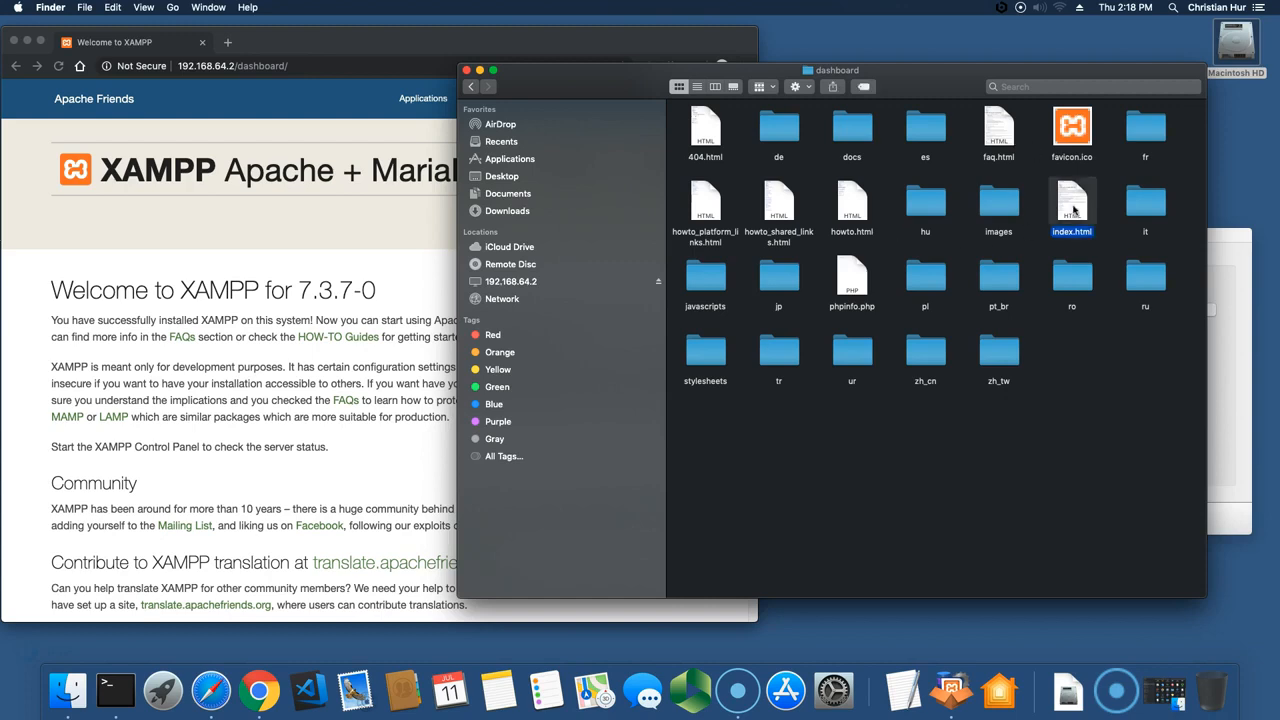
Load 192.168.64.2/dashboard/index.html in Chrome
click(283, 68)
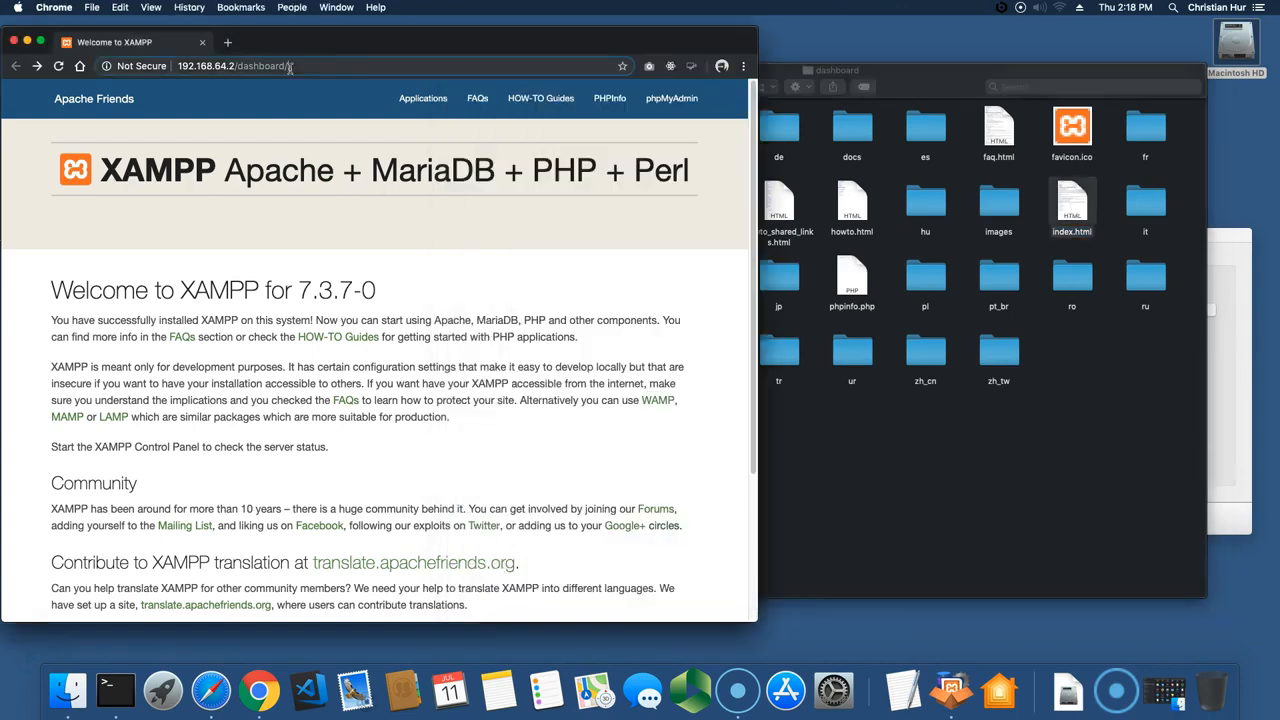
text(ind)
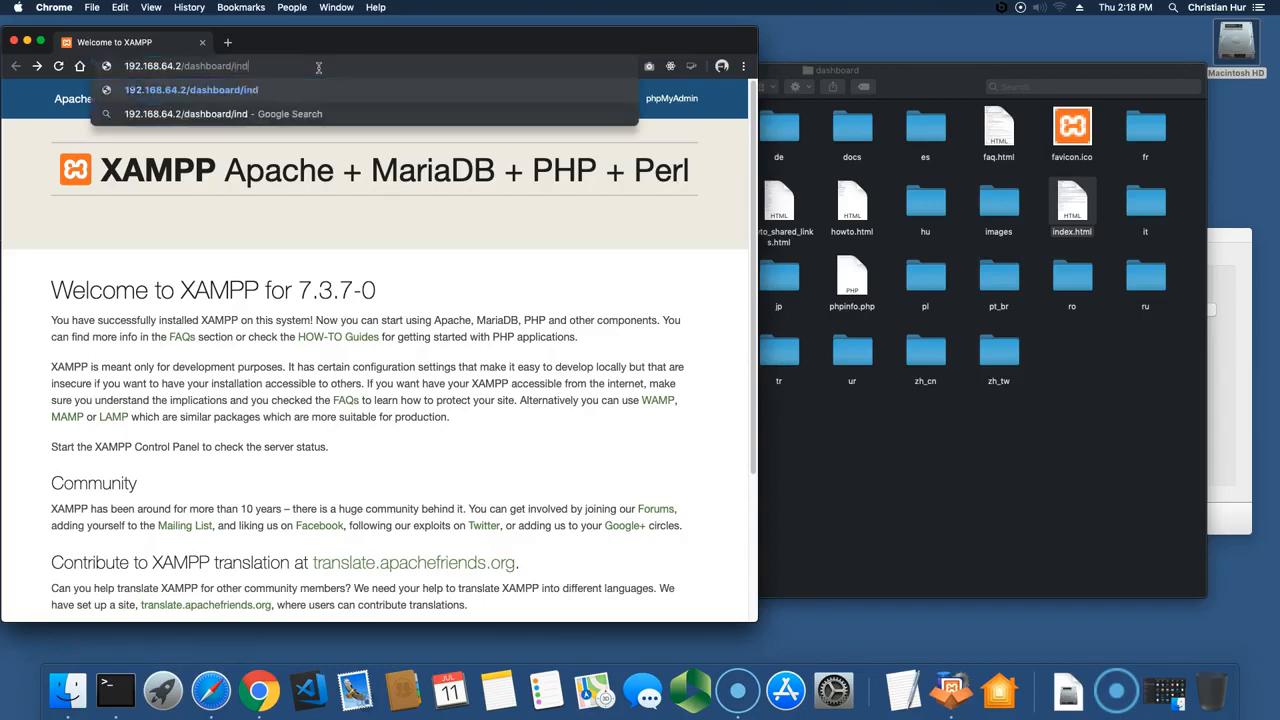
text(ex.html)
key(Return)
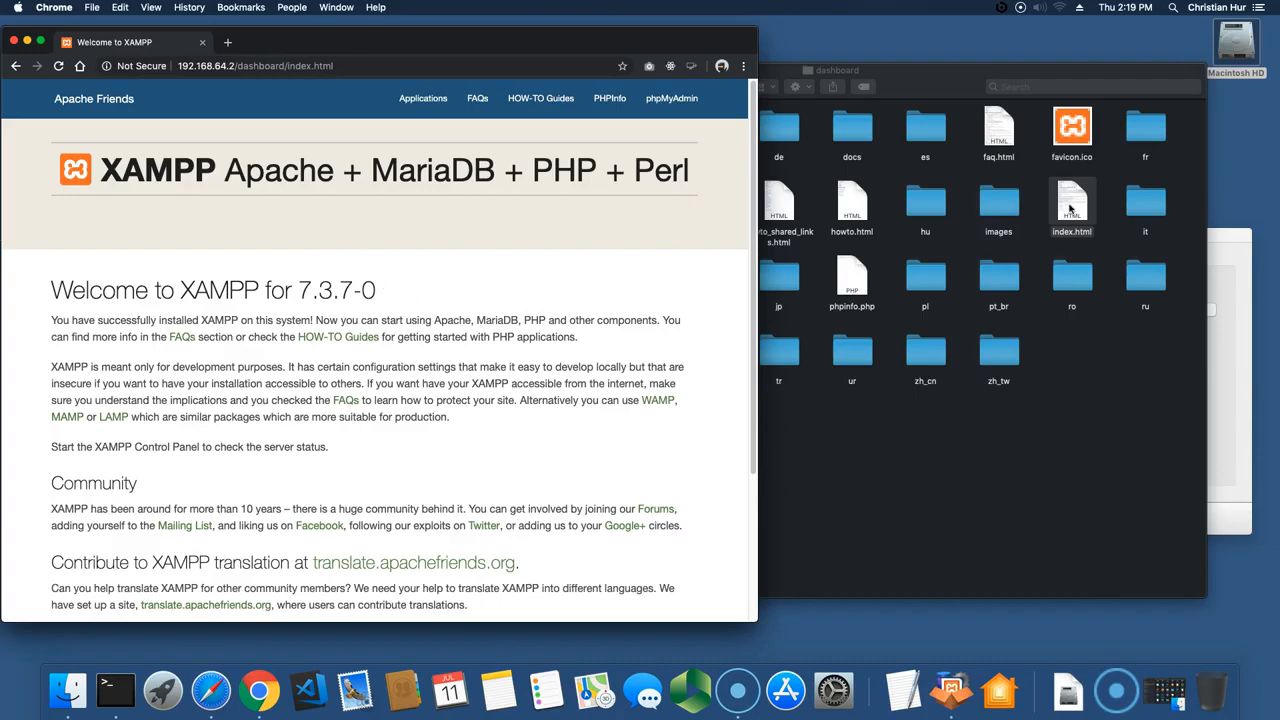
Rename index.html in the dashboard folder to index2.html in Finder and switch back to Chrome
click(1071, 207)
click(1072, 232)
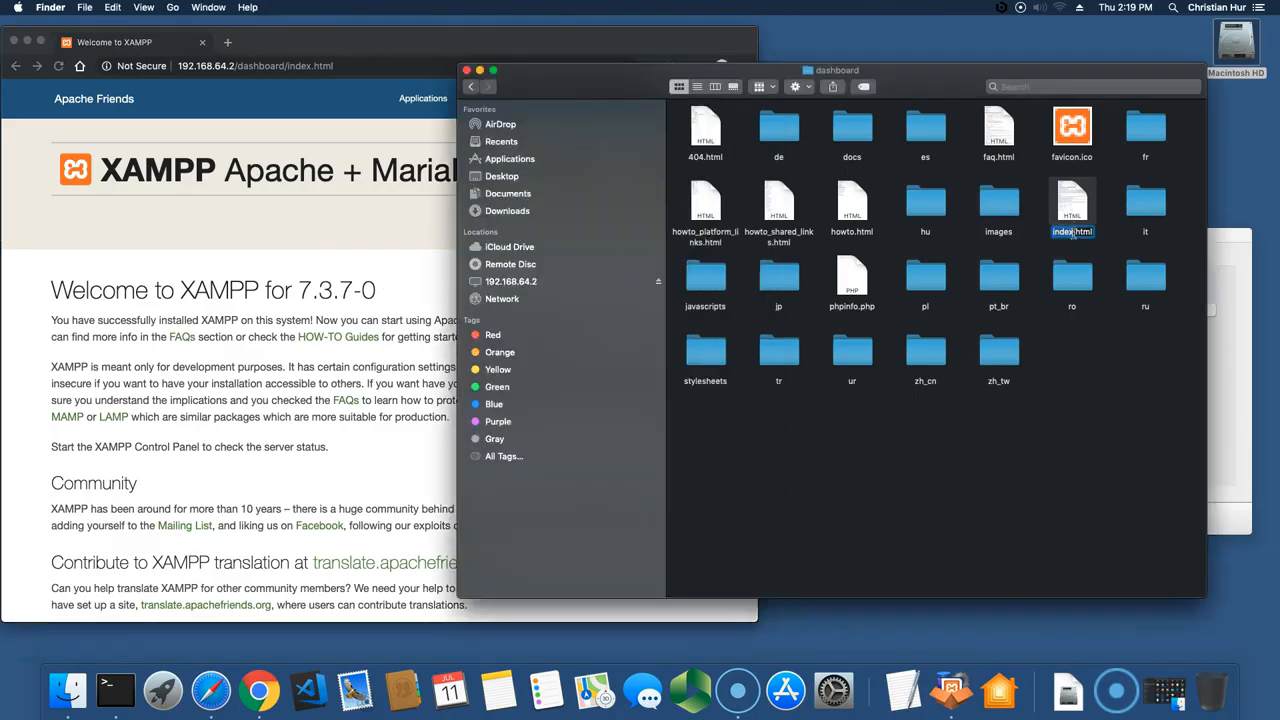
text(2)
key(Return)
click(397, 259)
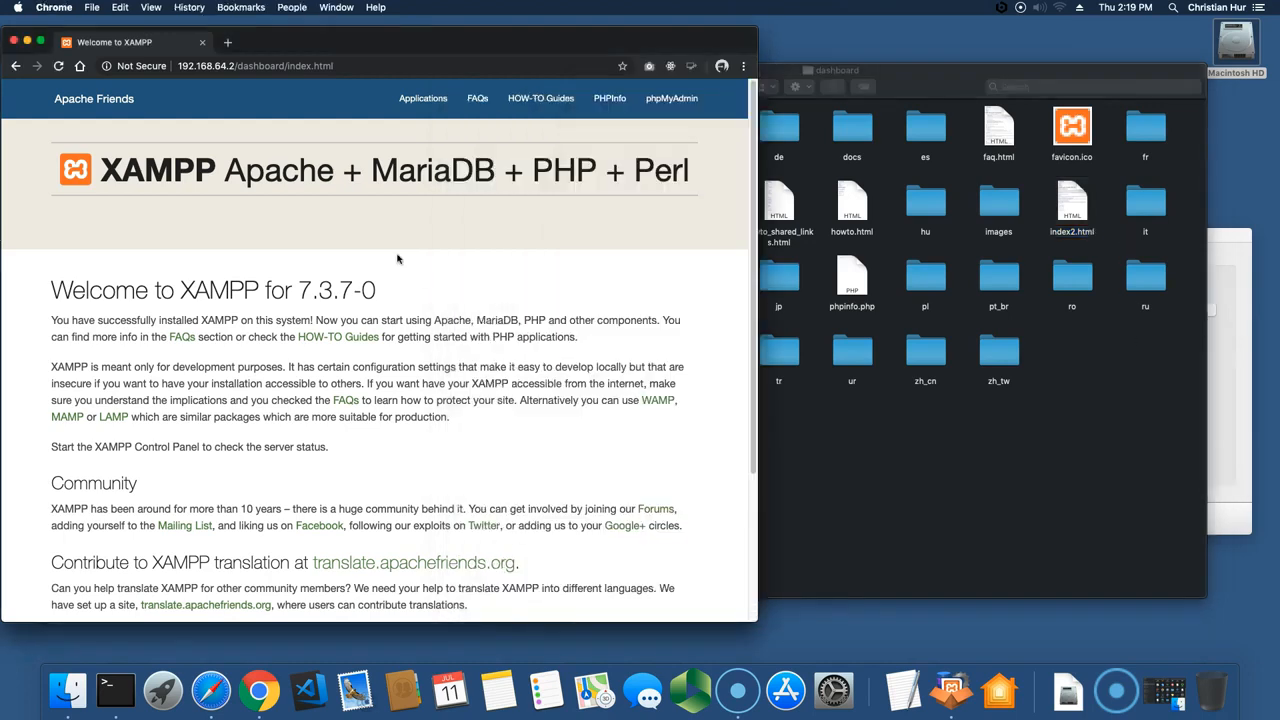
Reload dashboard/index.html, load 192.168.64.2/dashboard/index2.html instead, and go back to the index.html address
click(58, 66)
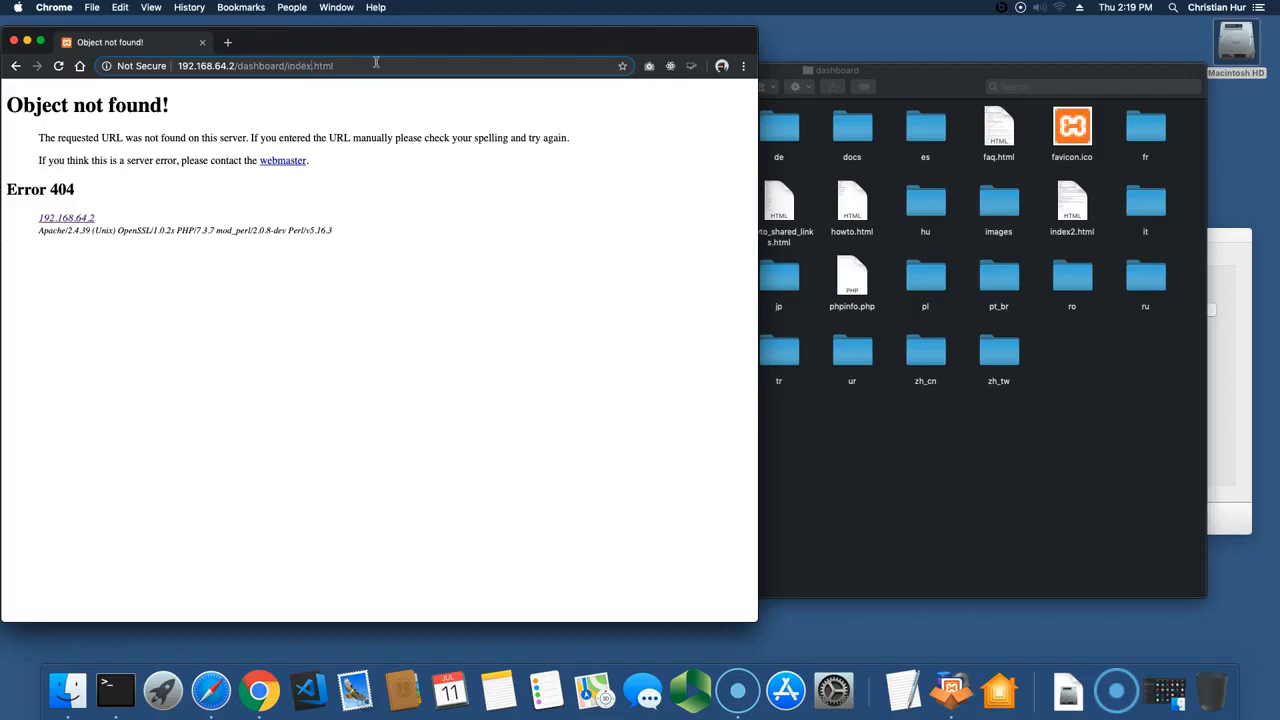
text(2)
key(Return)
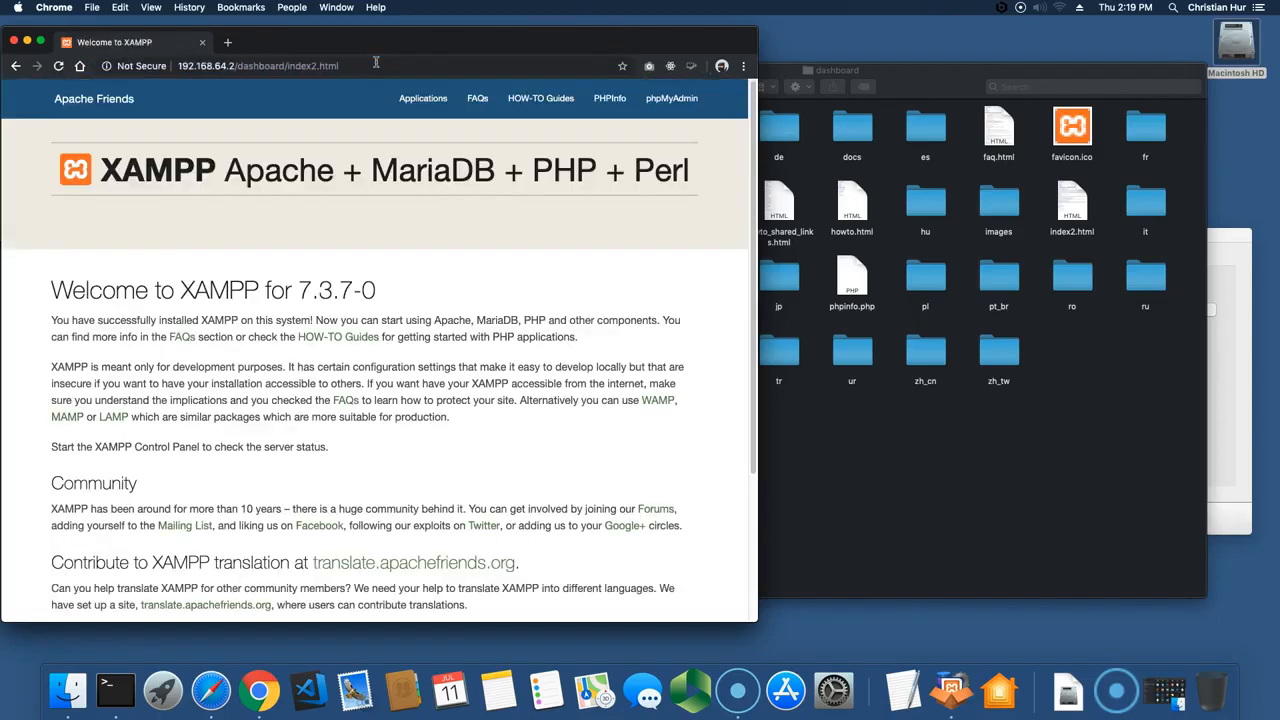
click(16, 66)
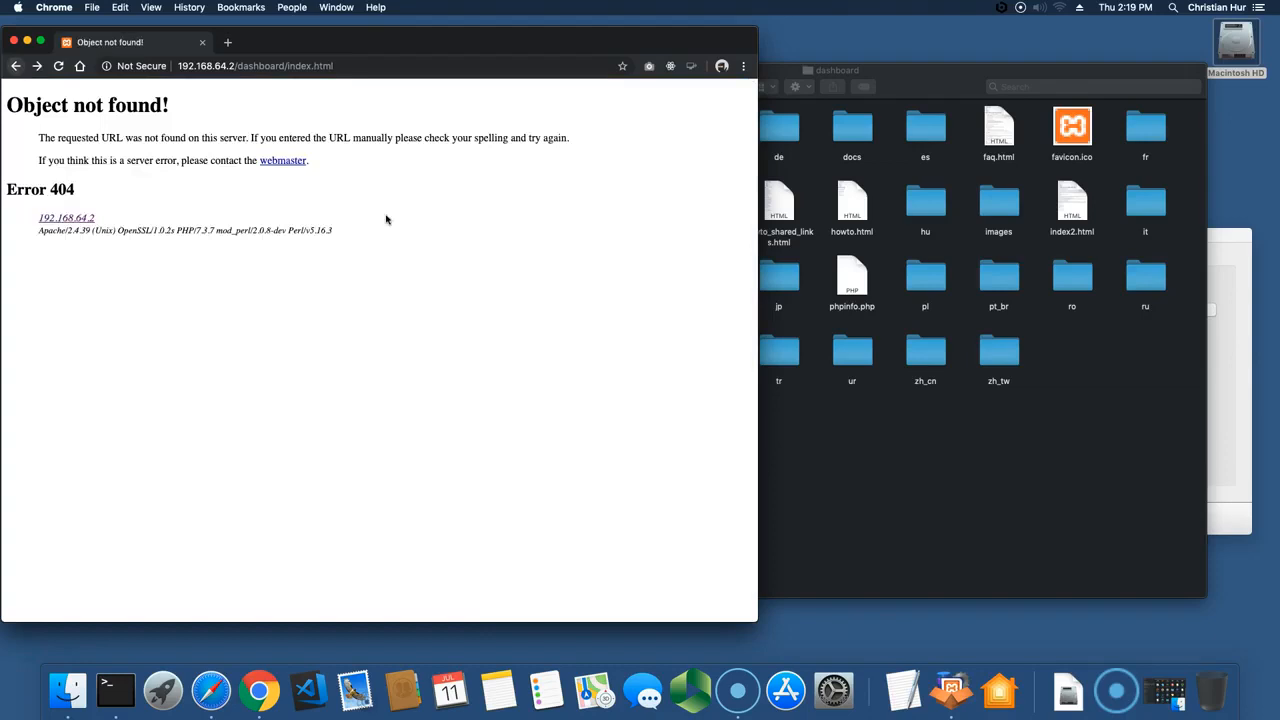
Rename index2.html in the dashboard folder to index.html in Finder
click(1071, 215)
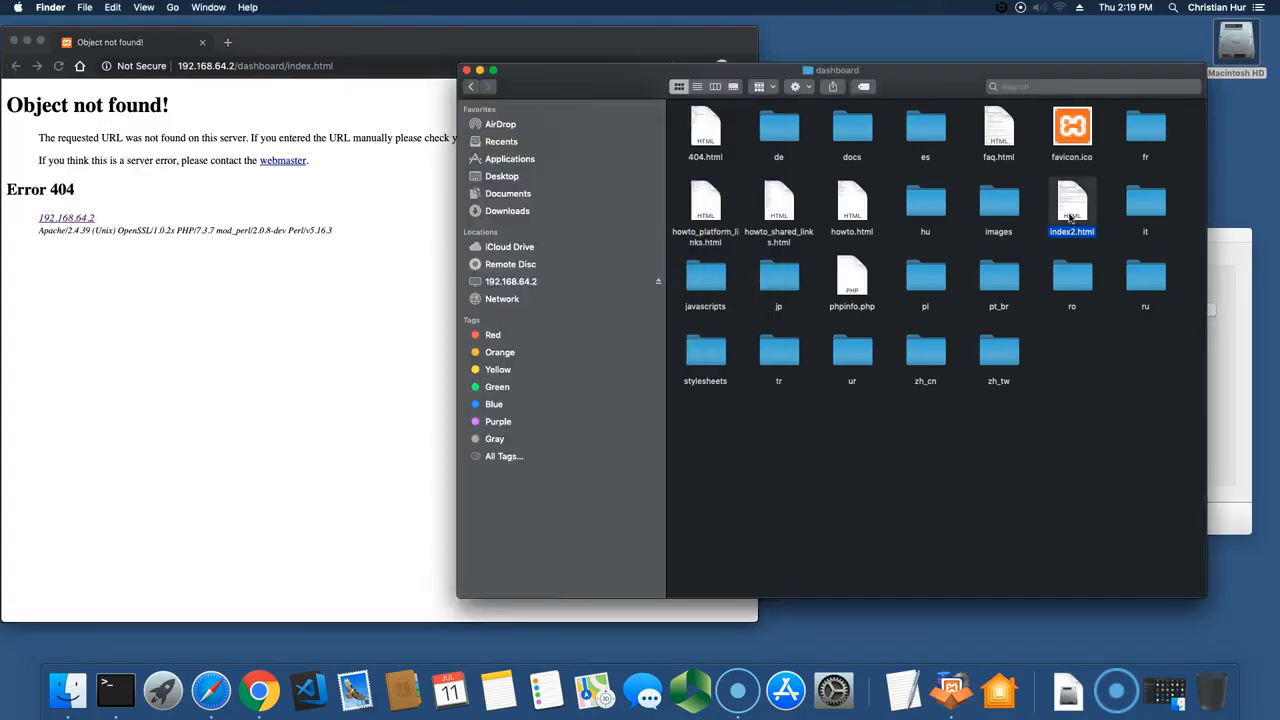
right_click(1070, 222)
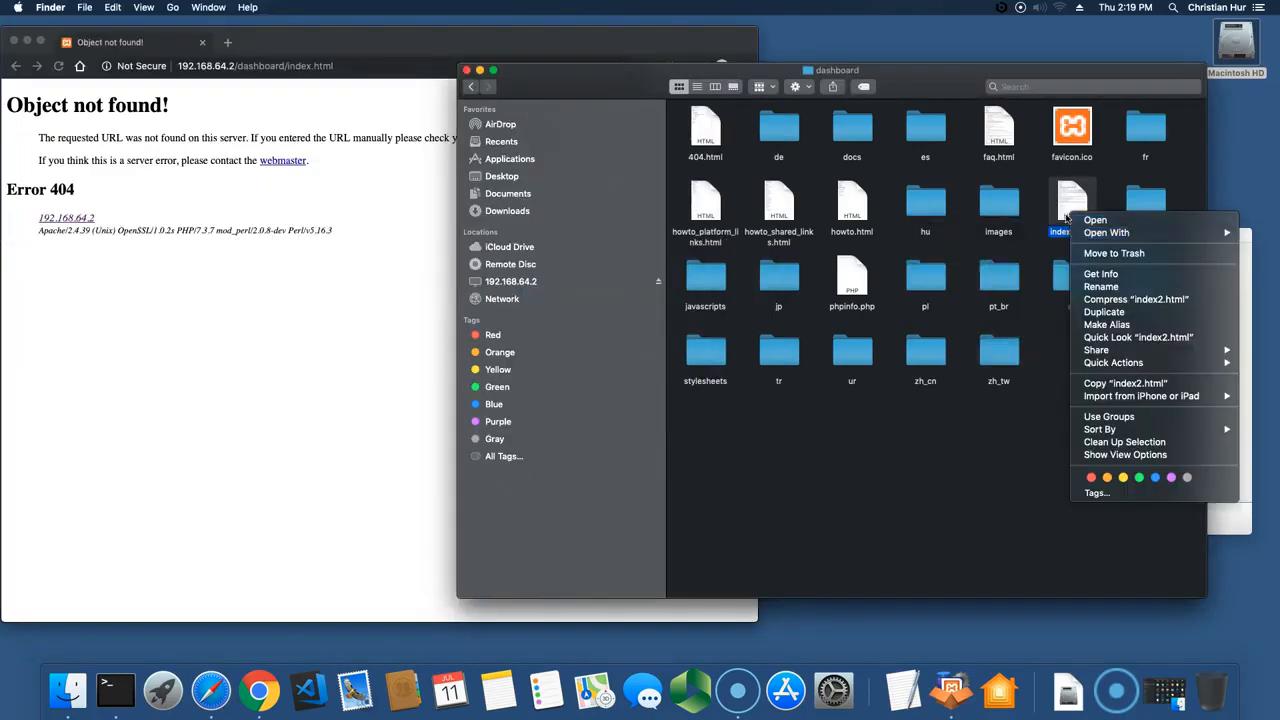
key(Escape)
double_click(1076, 238)
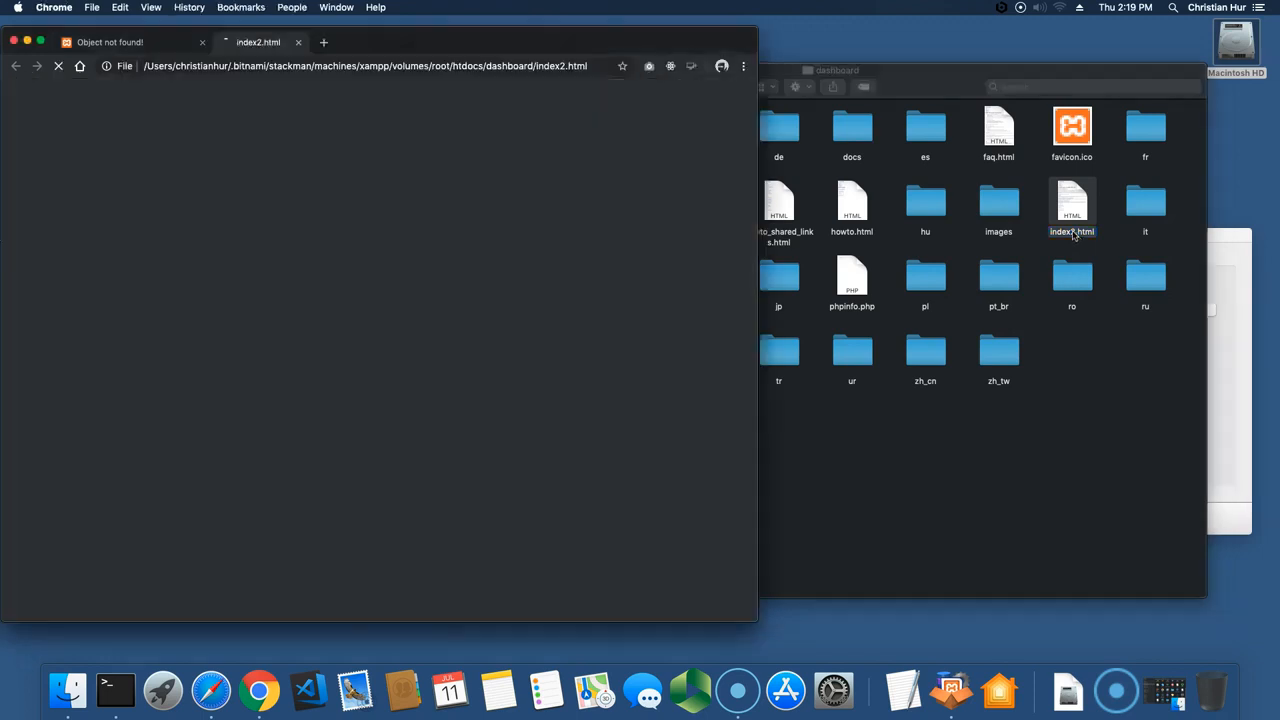
click(1075, 236)
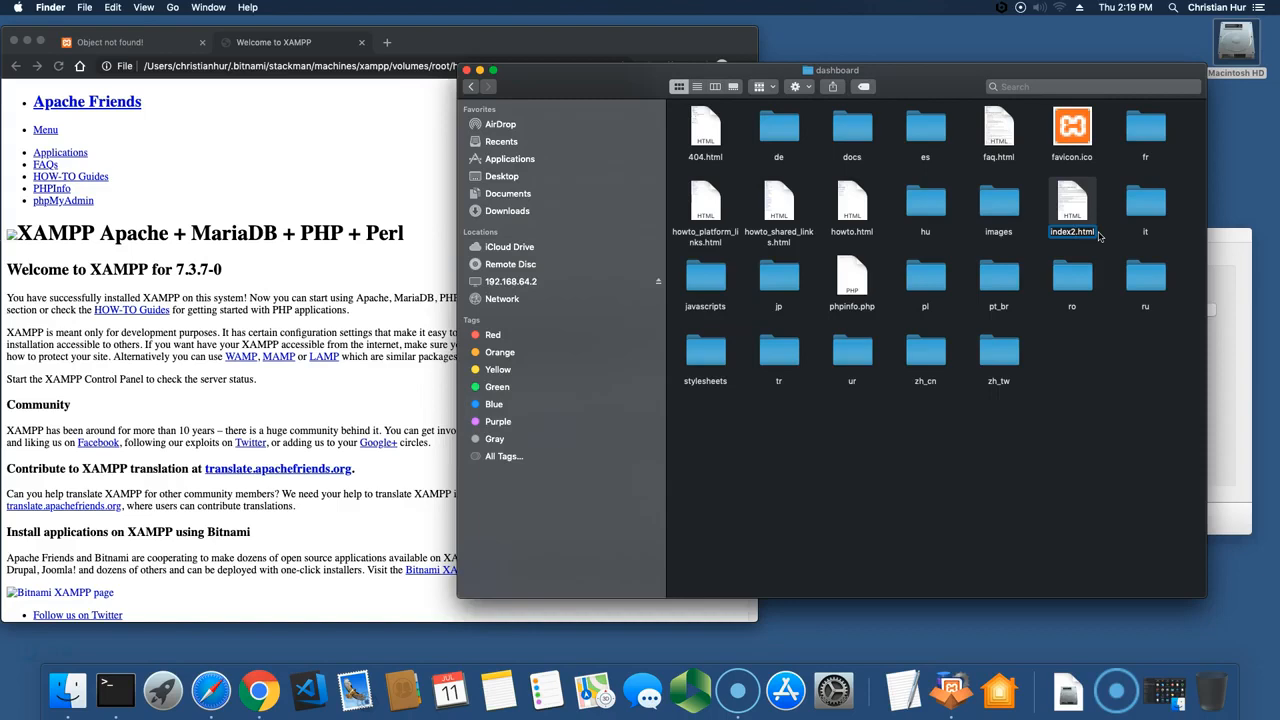
key(BackSpace)
click(1083, 374)
Switch to Chrome, close the tab showing the local index2.html file and reload 192.168.64.2/dashboard/index.html
click(300, 204)
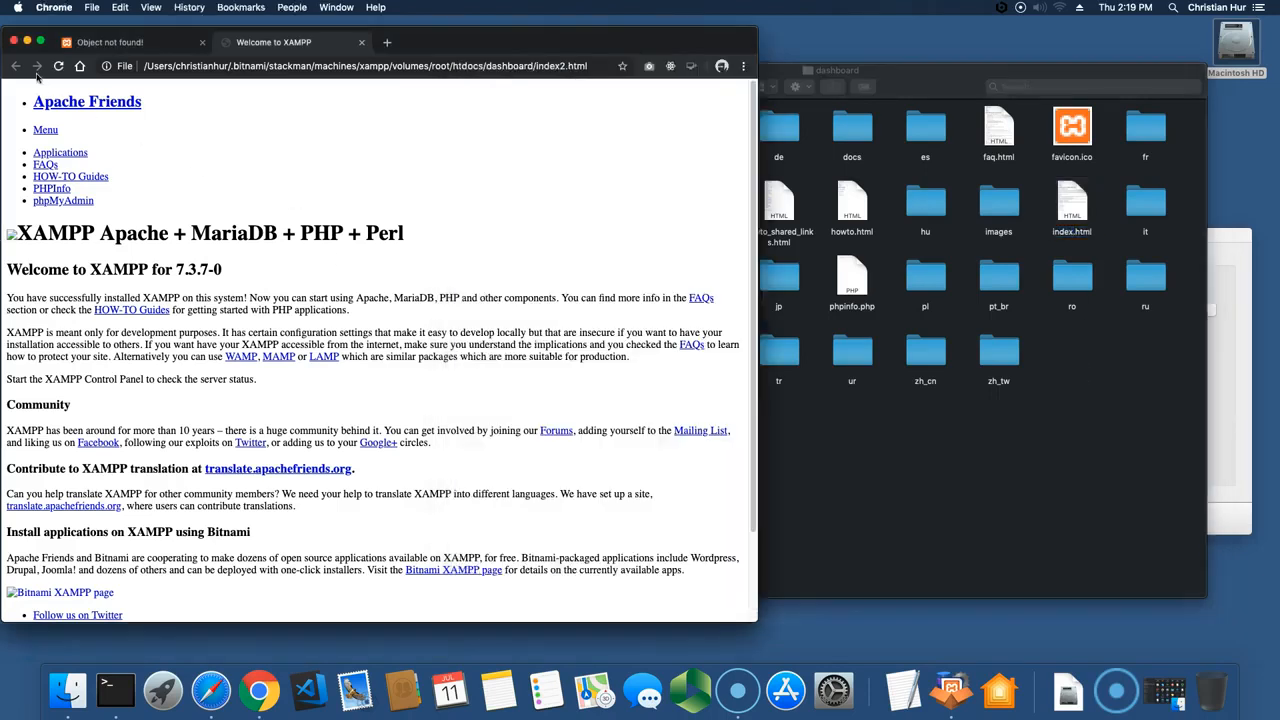
click(168, 43)
click(361, 42)
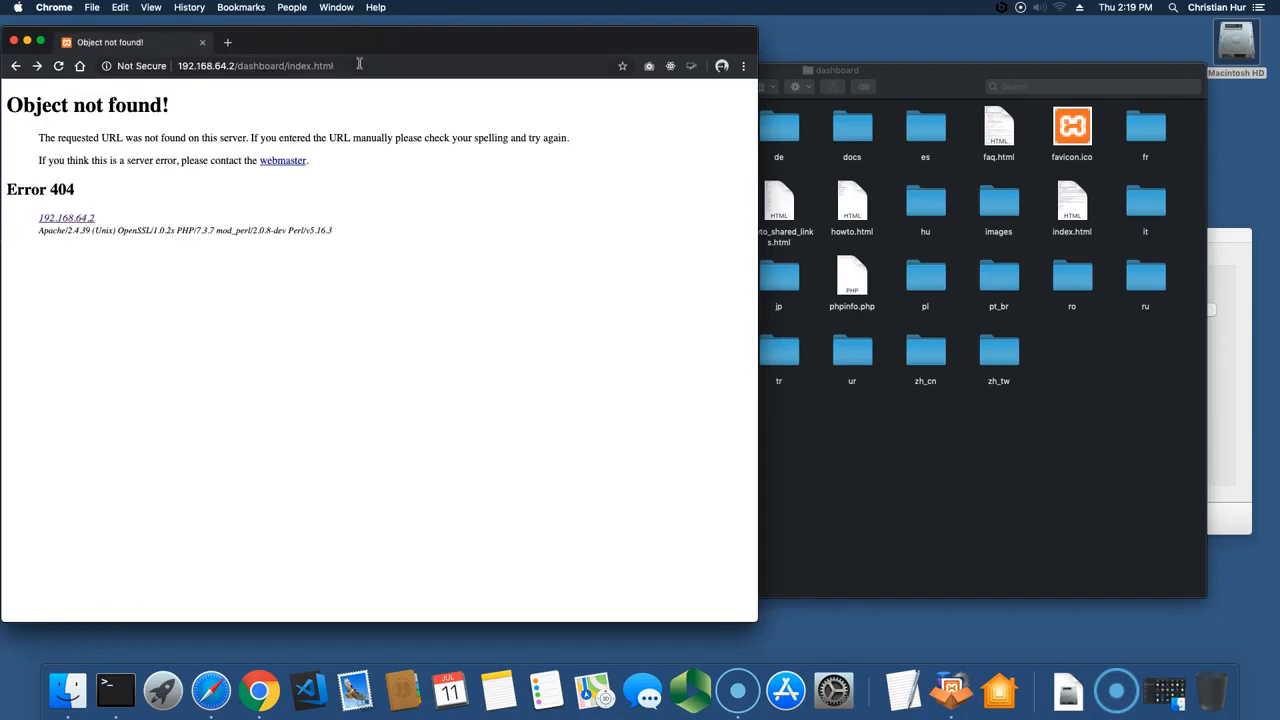
click(58, 65)
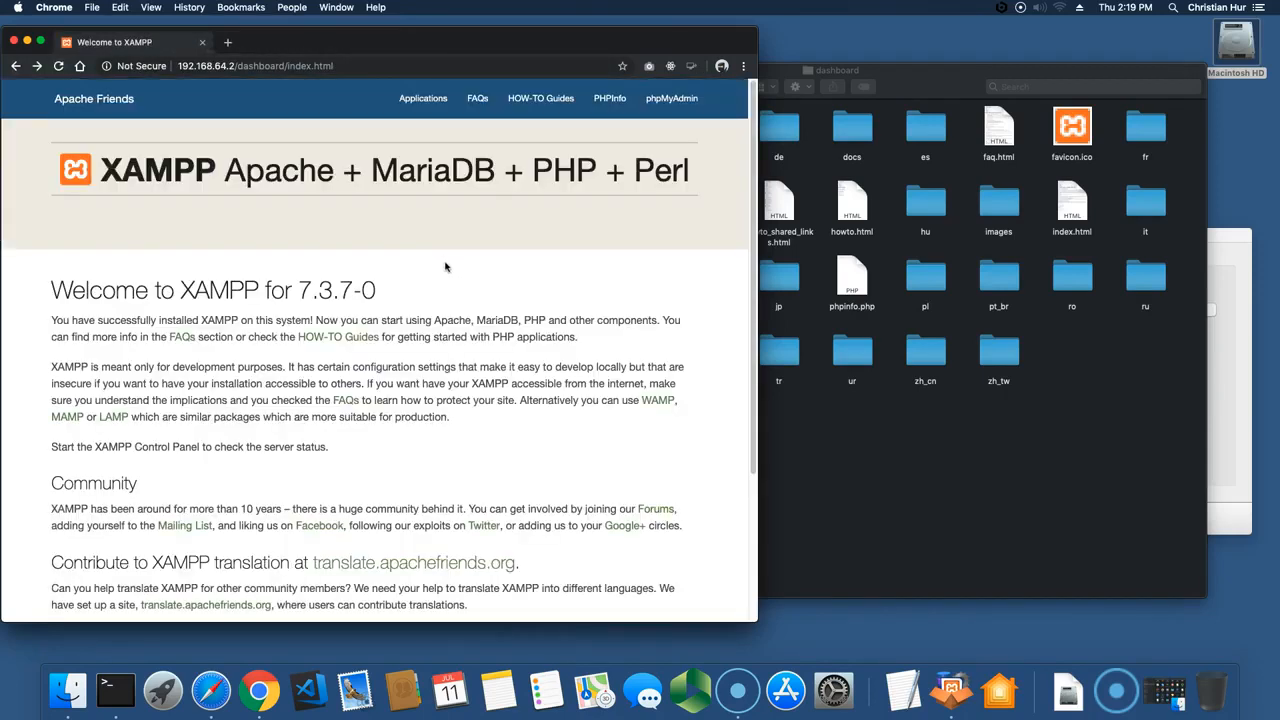
Duplicate index.php in the htdocs folder in Finder, move the copy to free space and rename it myphp.php
click(980, 470)
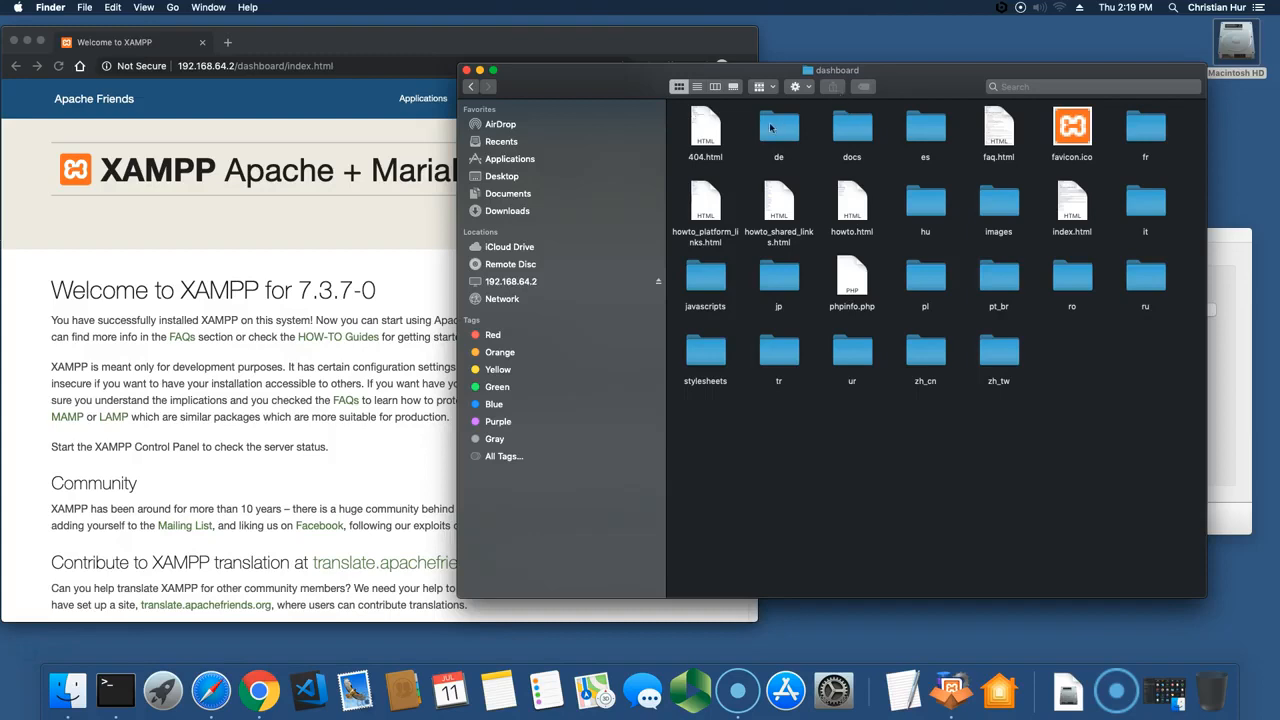
click(470, 86)
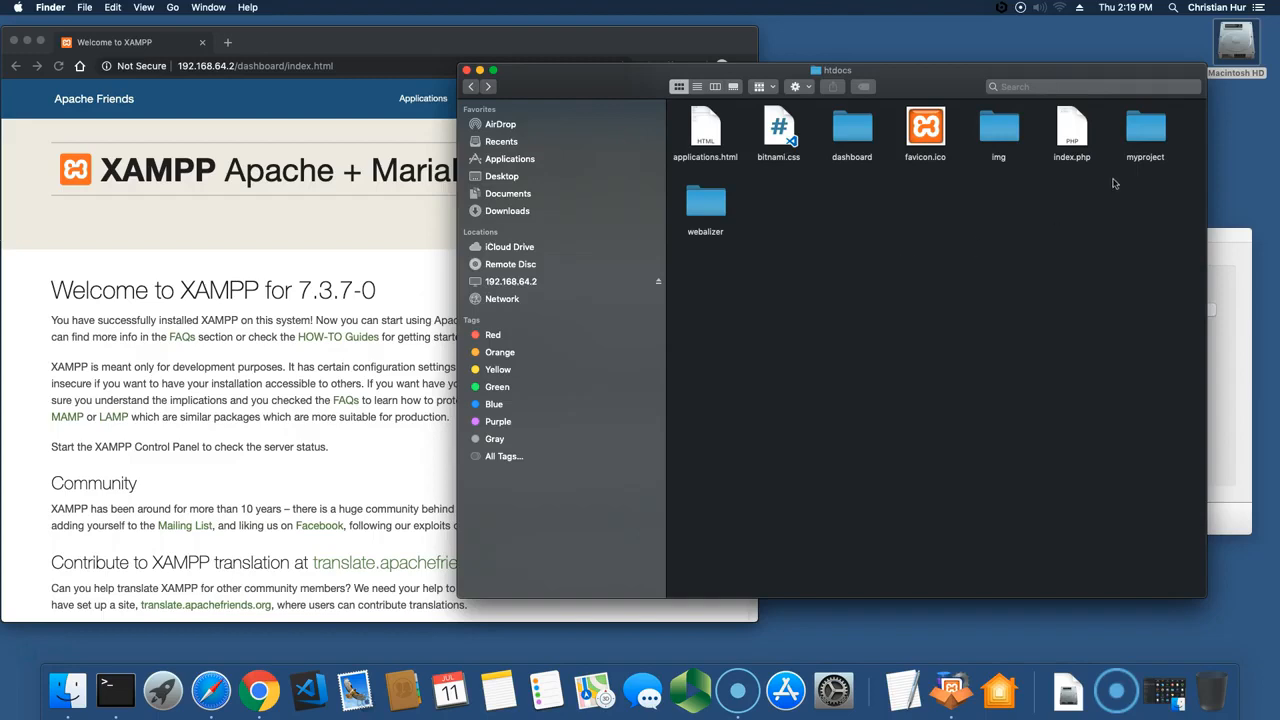
click(1076, 135)
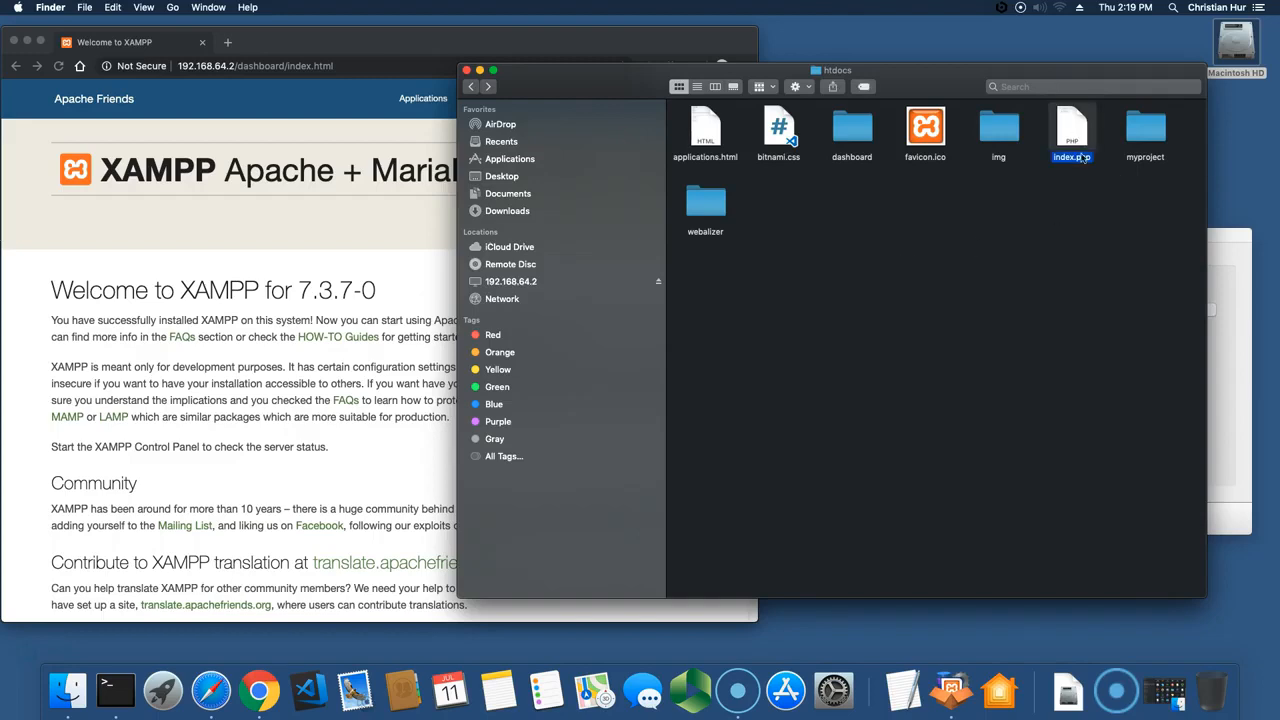
right_click(1070, 138)
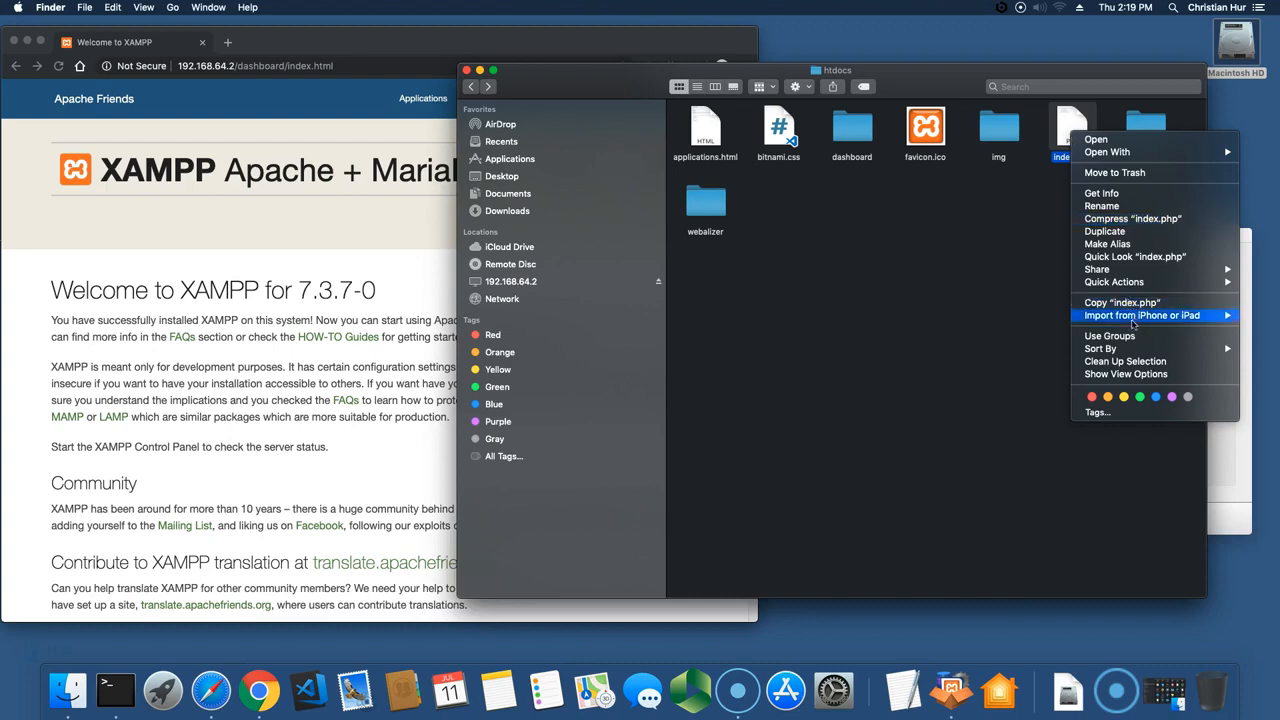
click(1114, 232)
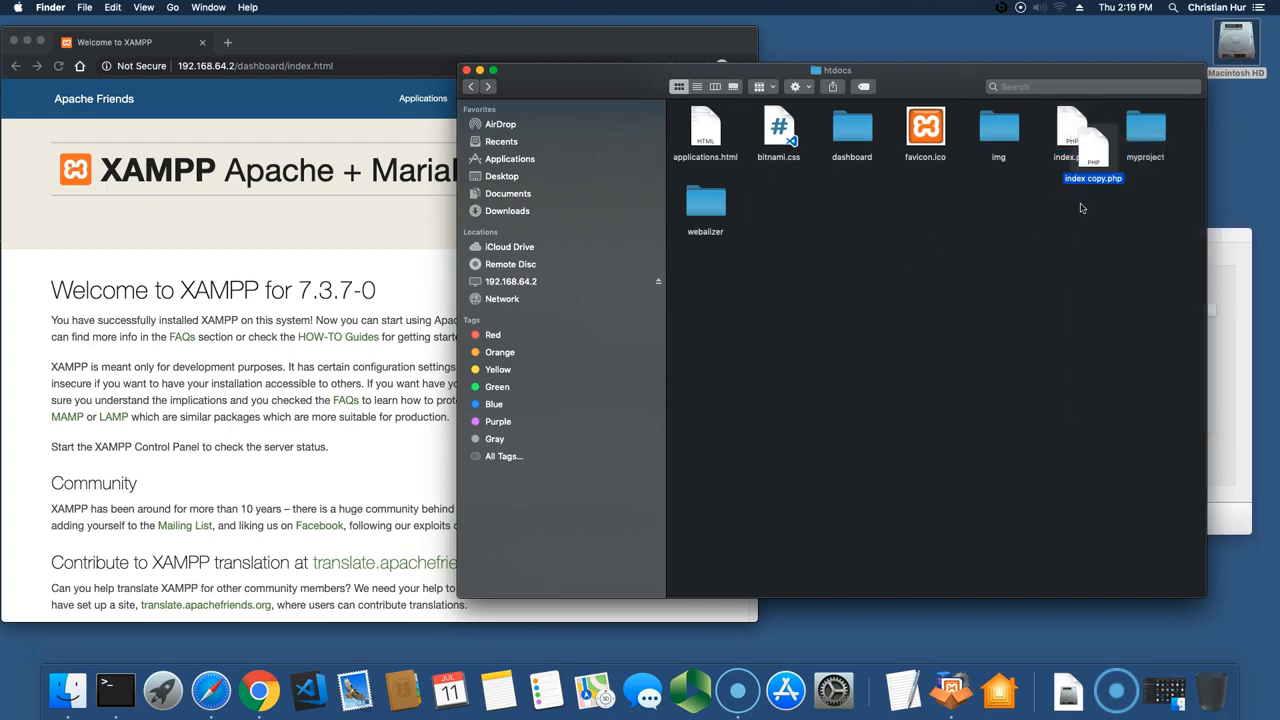
key(Right)
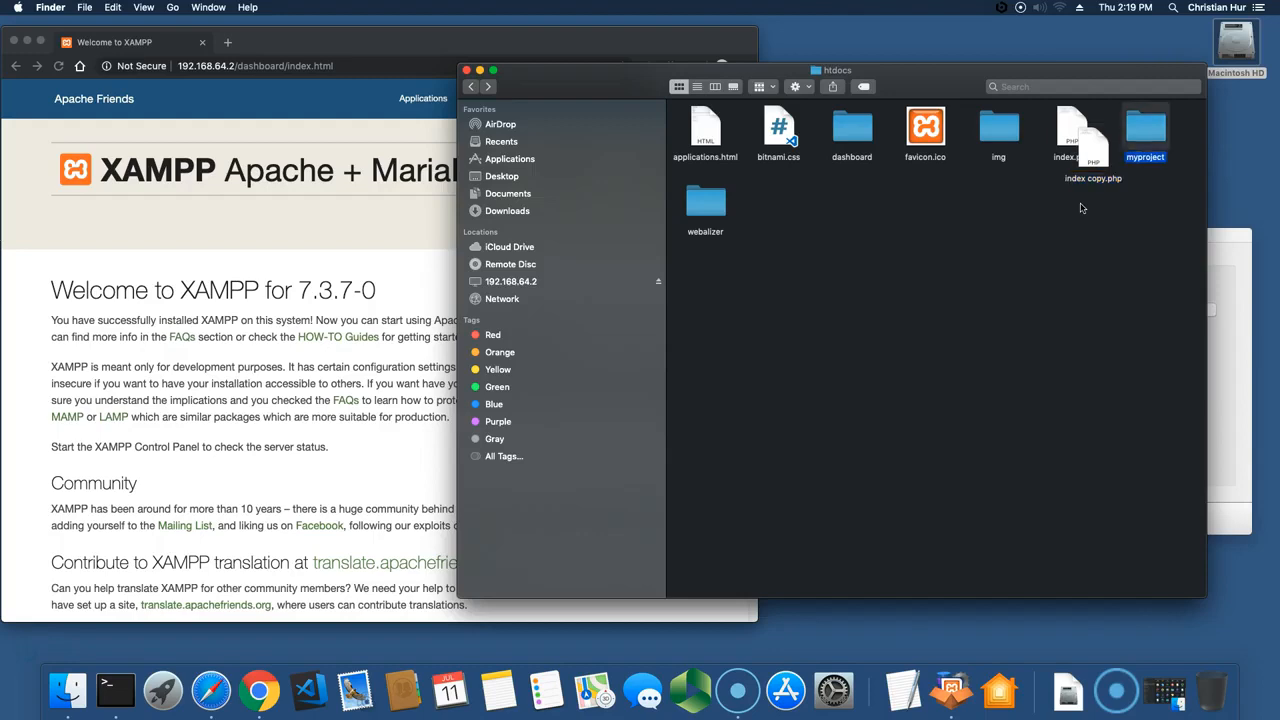
drag(1097, 168, 905, 262)
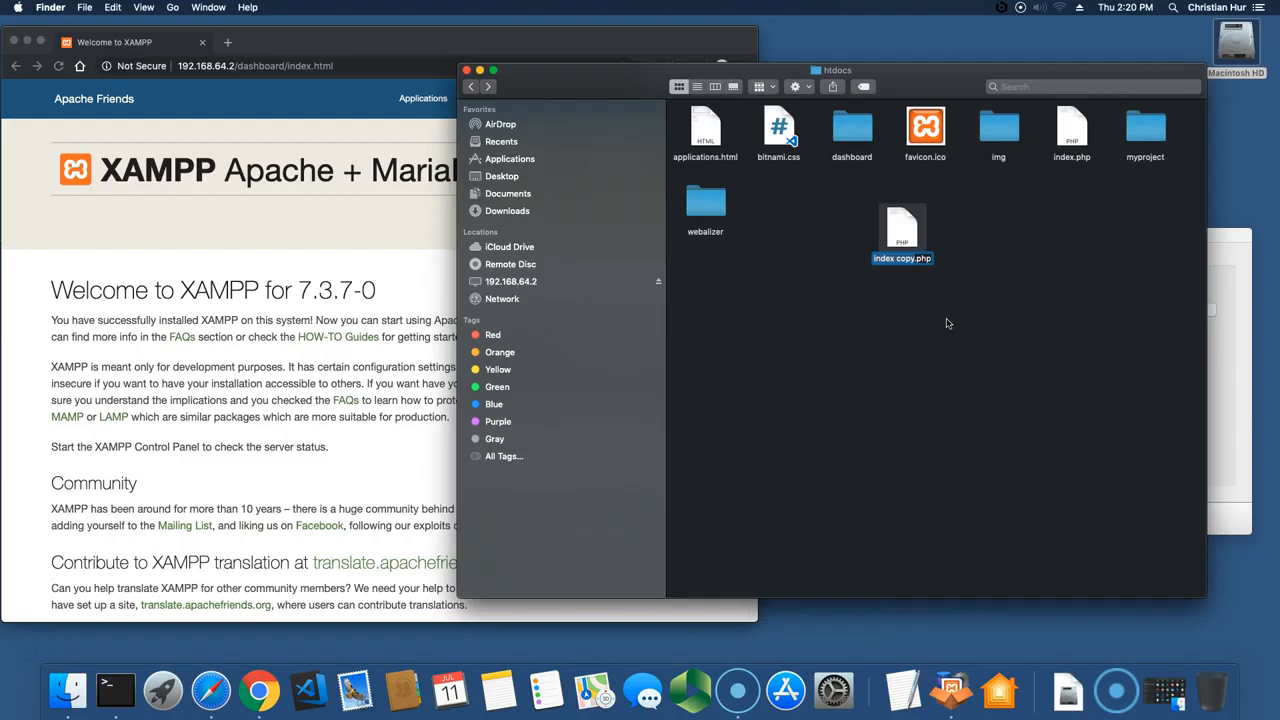
text(myphp)
key(Return)
Open myphp.php from htdocs in TextEdit
right_click(904, 239)
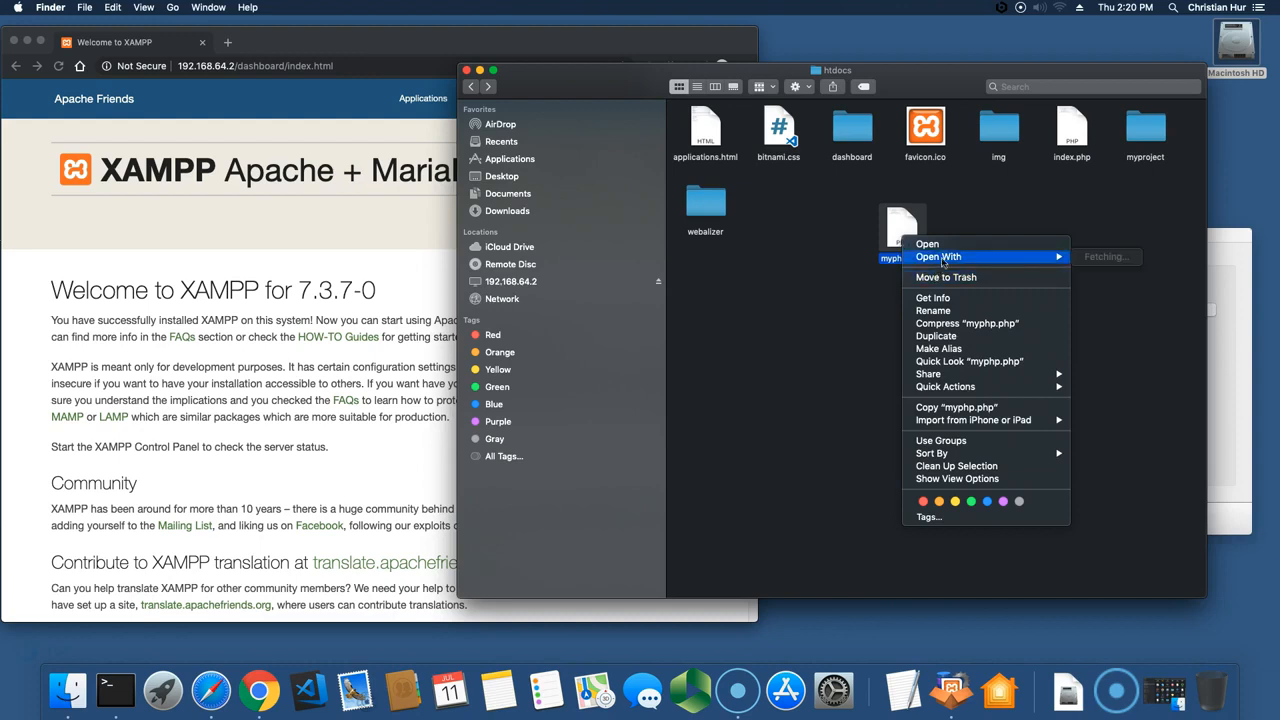
key(Escape)
right_click(904, 236)
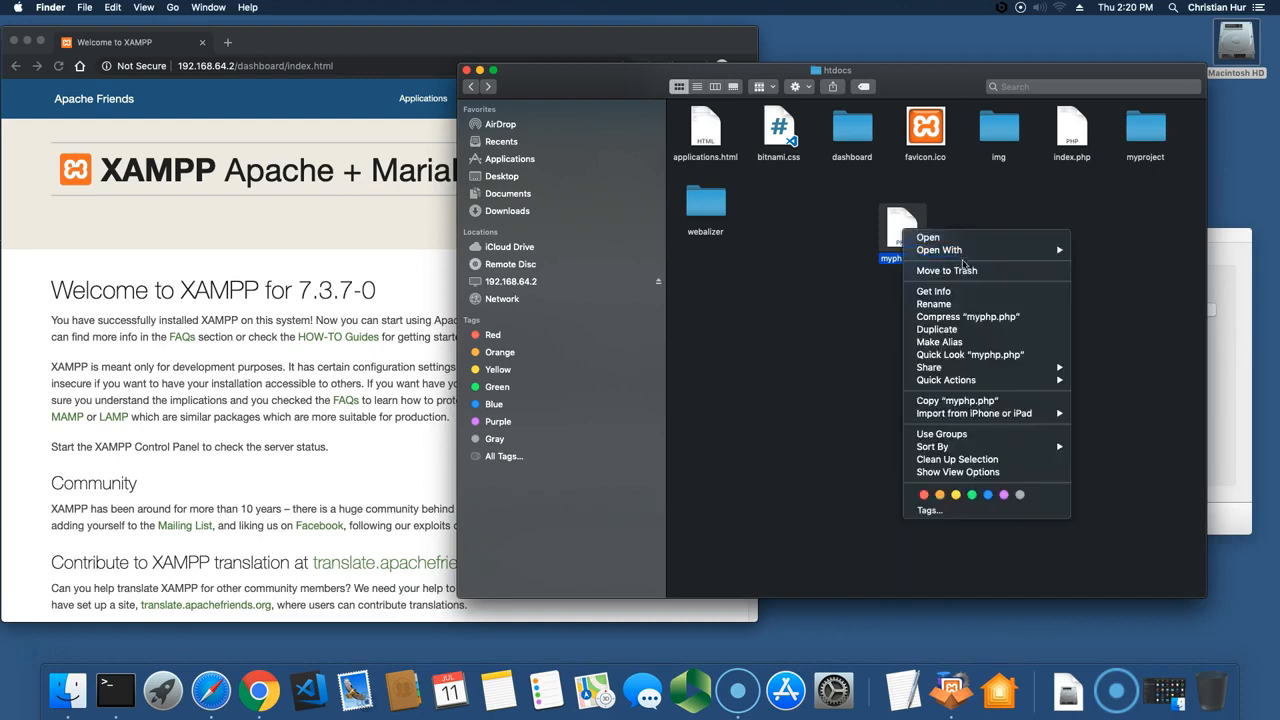
mouse_move(962, 251)
click(1116, 287)
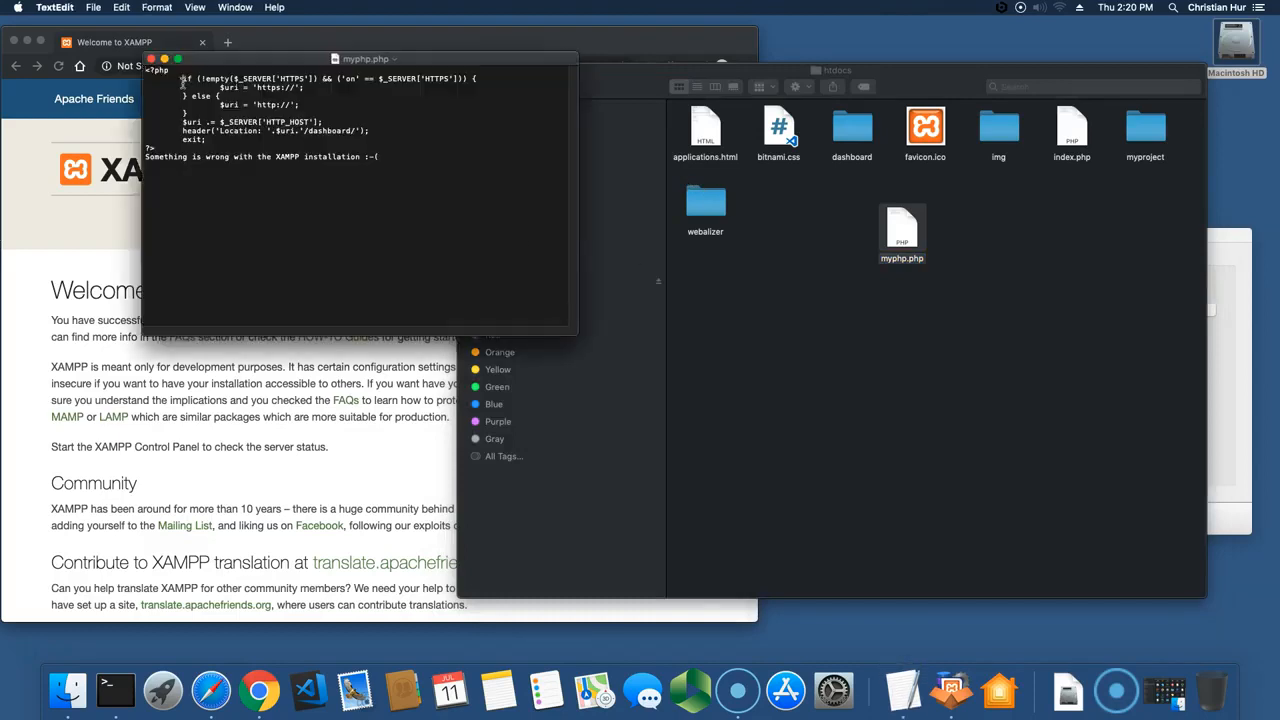
Replace the code after the opening <?php tag with echo "Welcome to PHP!"; and close myphp.php, returning to Finder
drag(182, 79, 403, 236)
key(BackSpace)
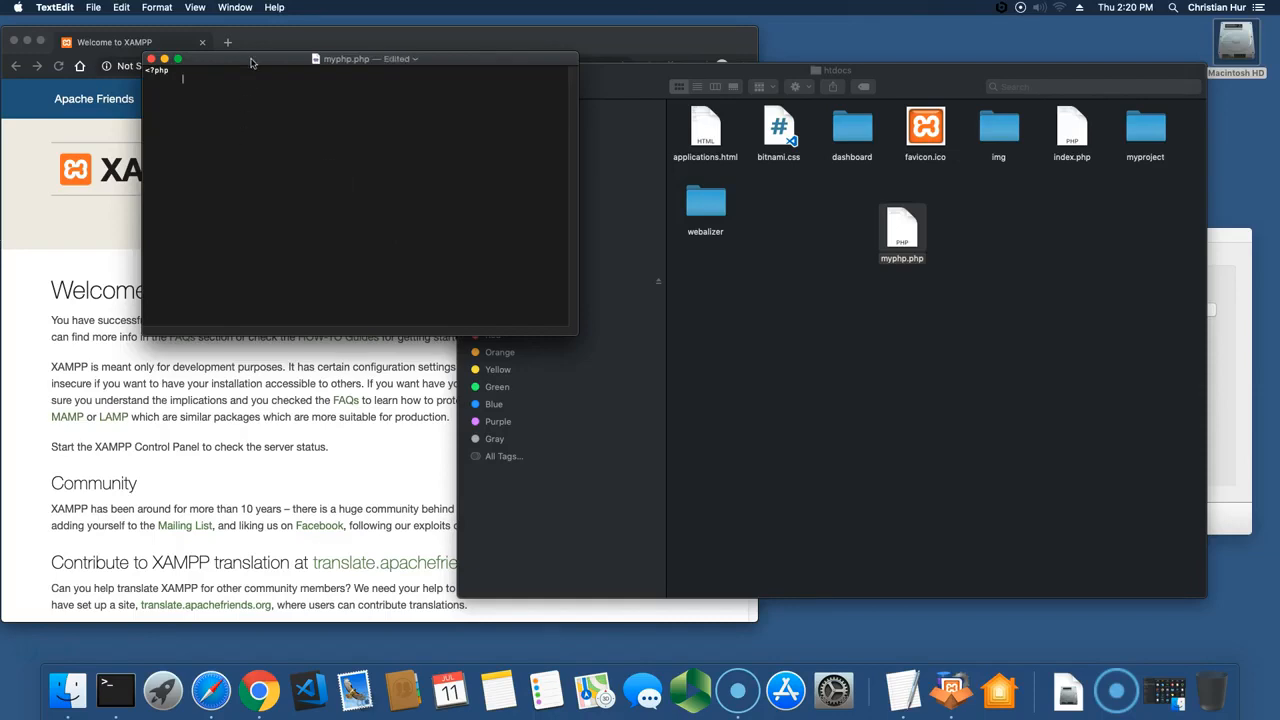
drag(250, 63, 540, 237)
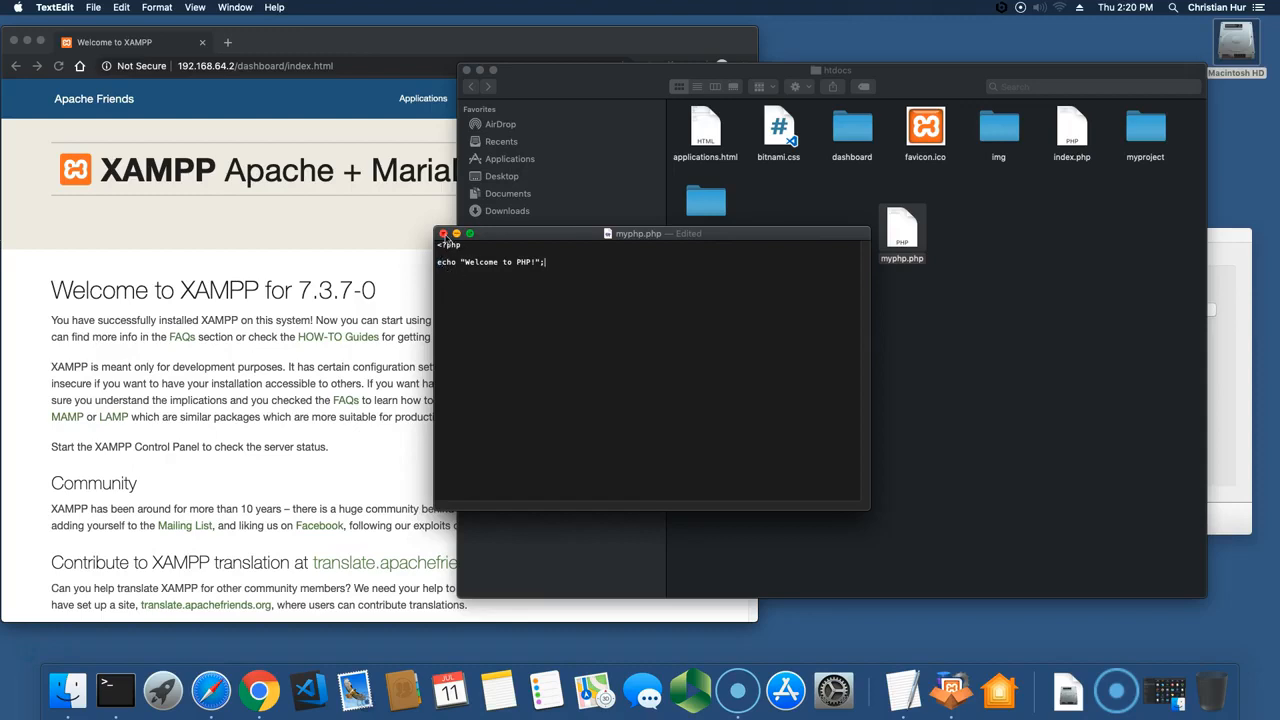
click(444, 235)
click(762, 357)
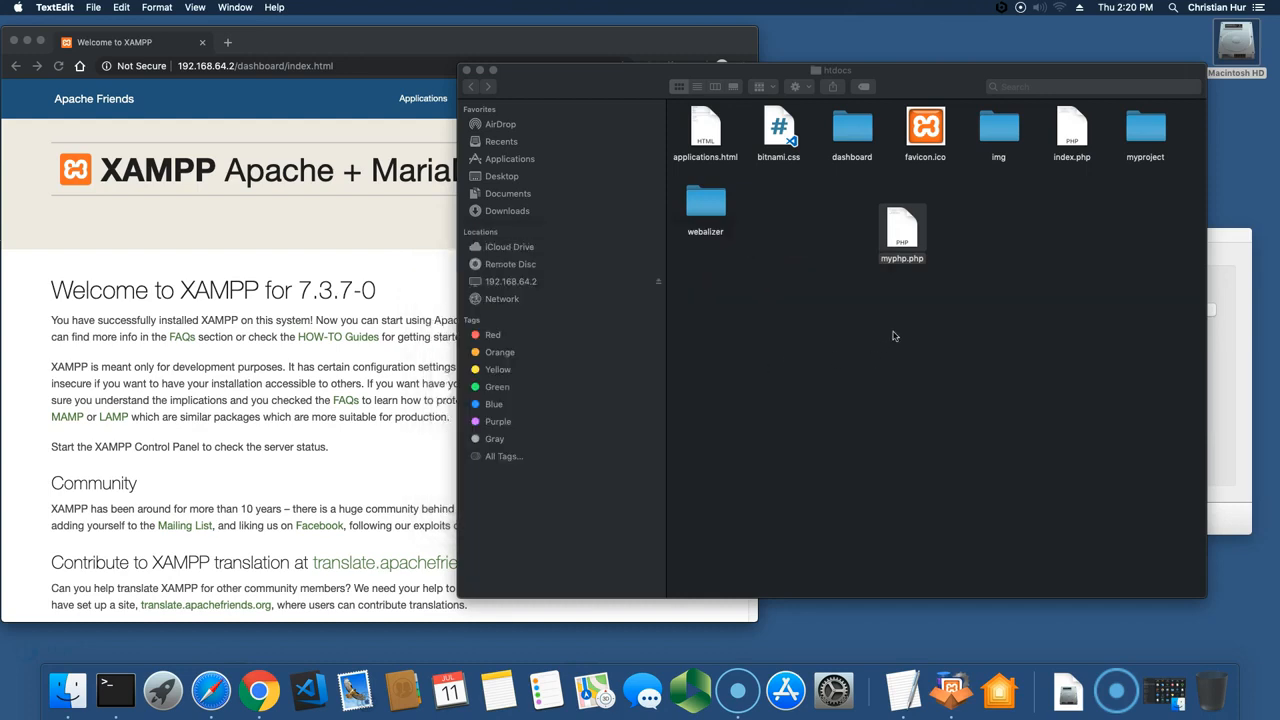
click(875, 360)
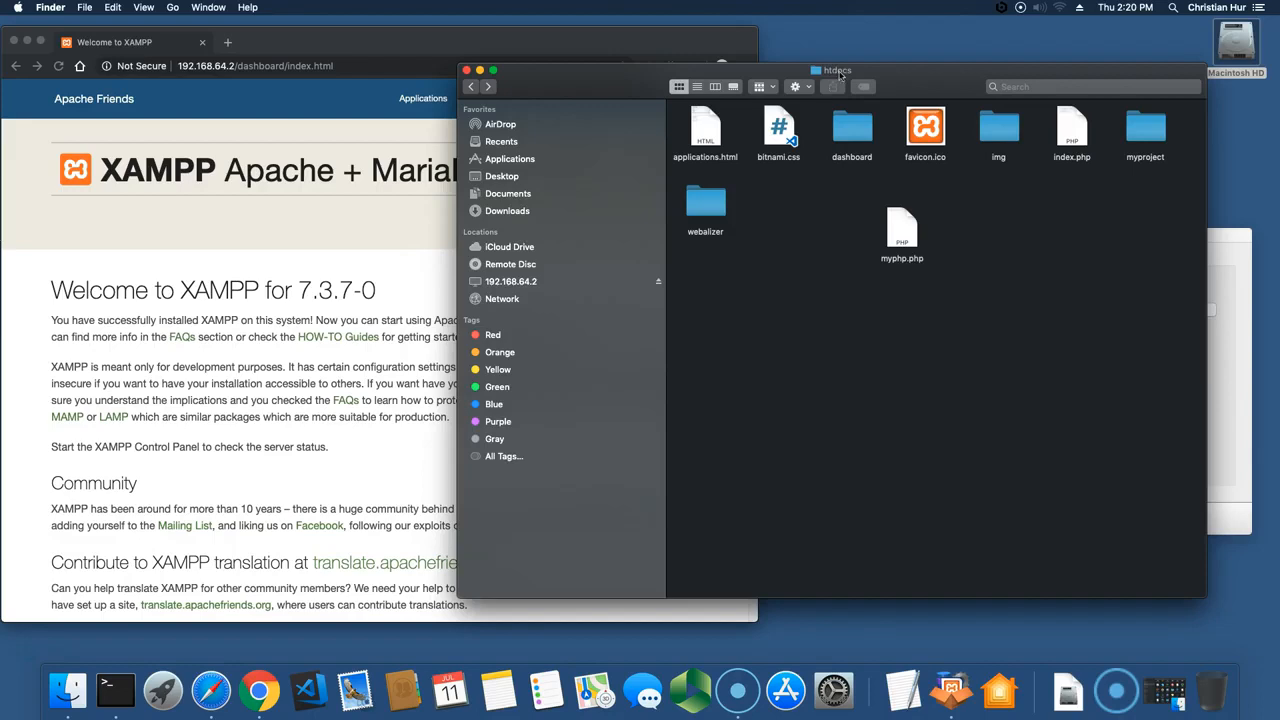
Load 192.168.64.2/myphp.php in Chrome
click(346, 234)
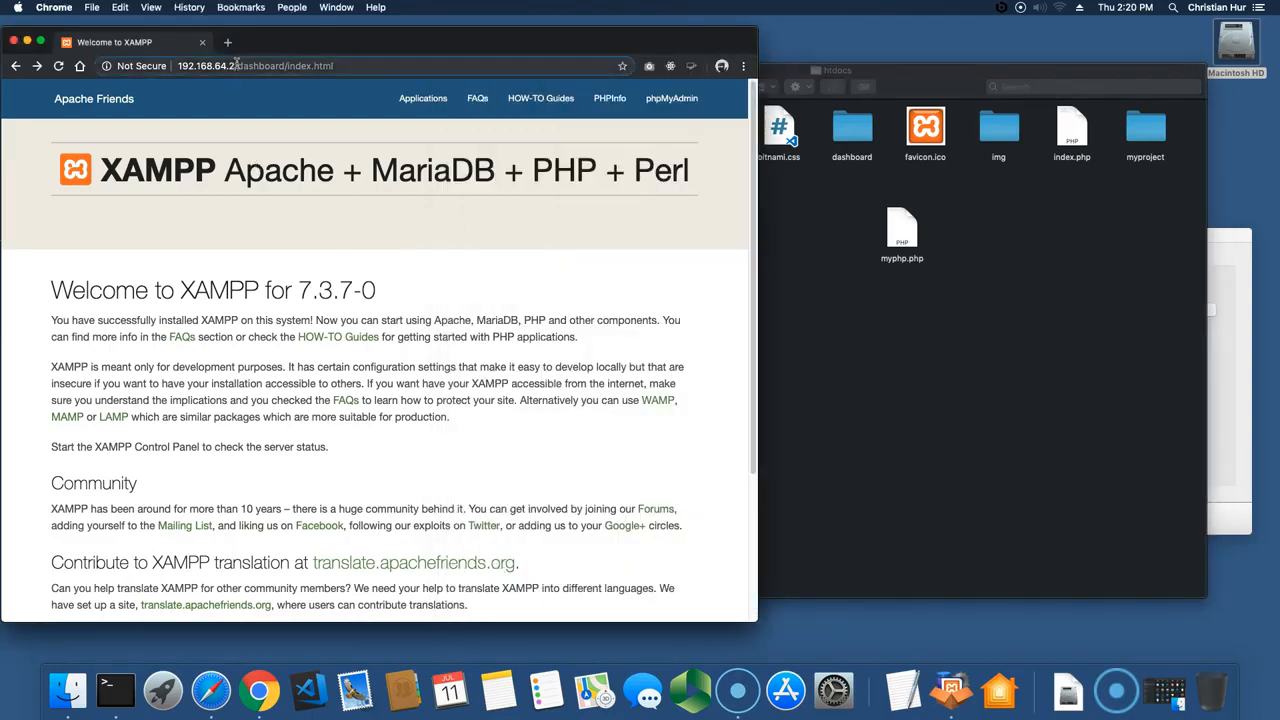
drag(237, 62, 385, 72)
key(BackSpace)
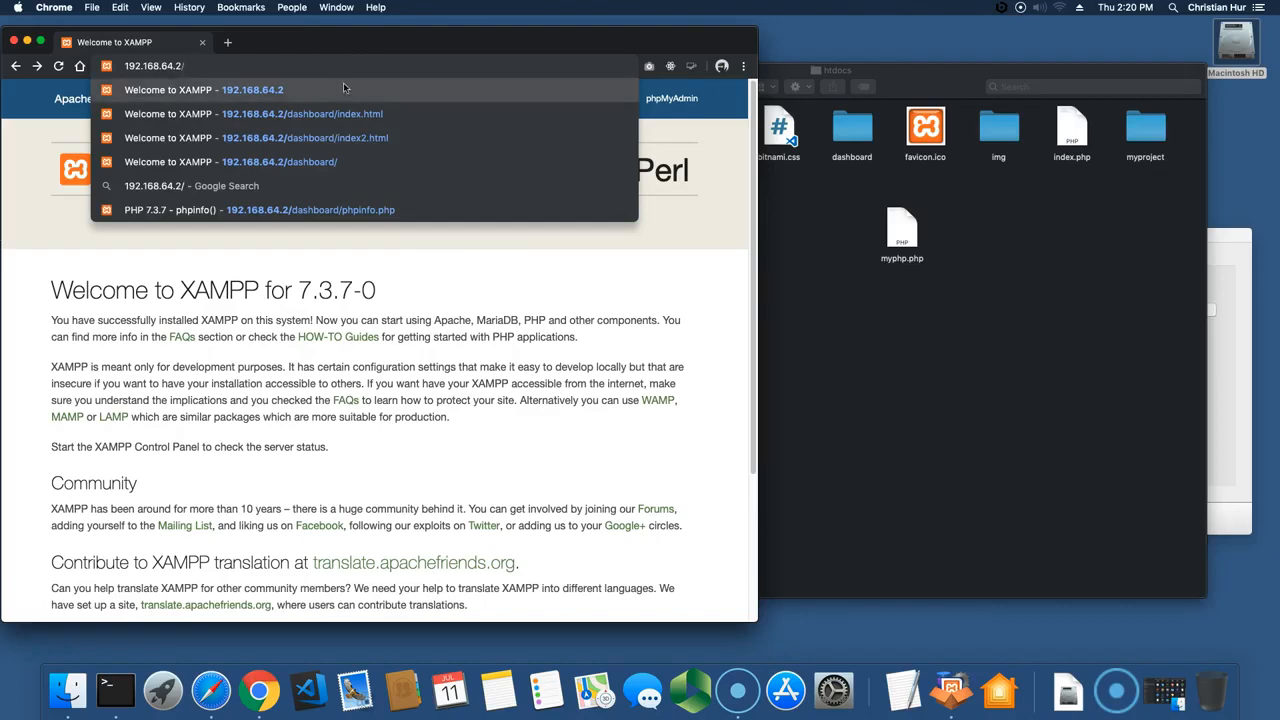
text(myphp.php)
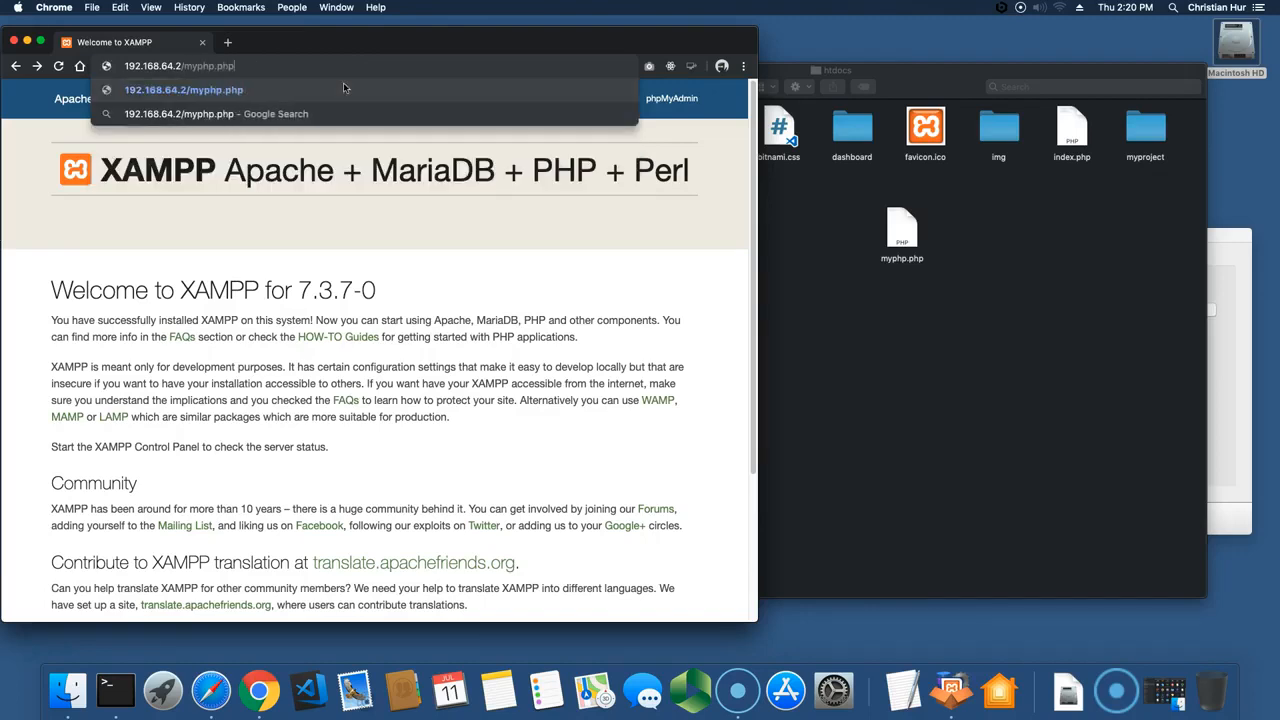
key(Return)
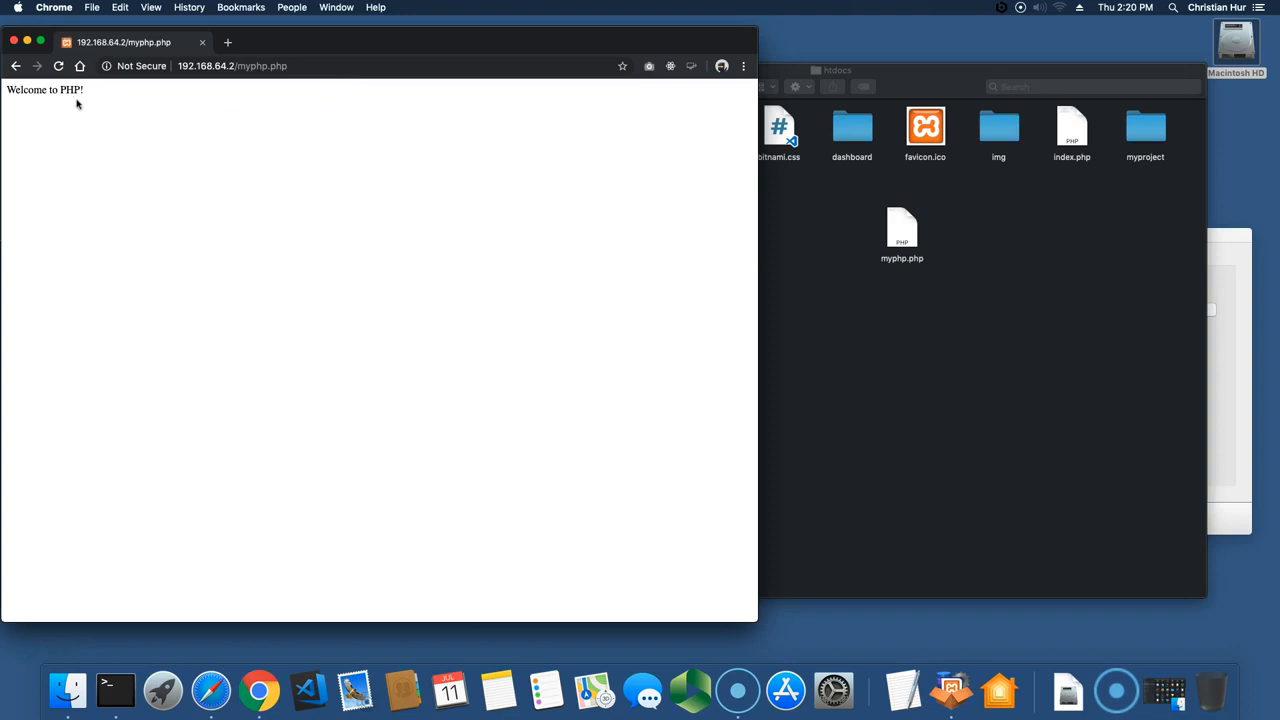
Try to create a new folder named myproject in htdocs in Finder
click(945, 282)
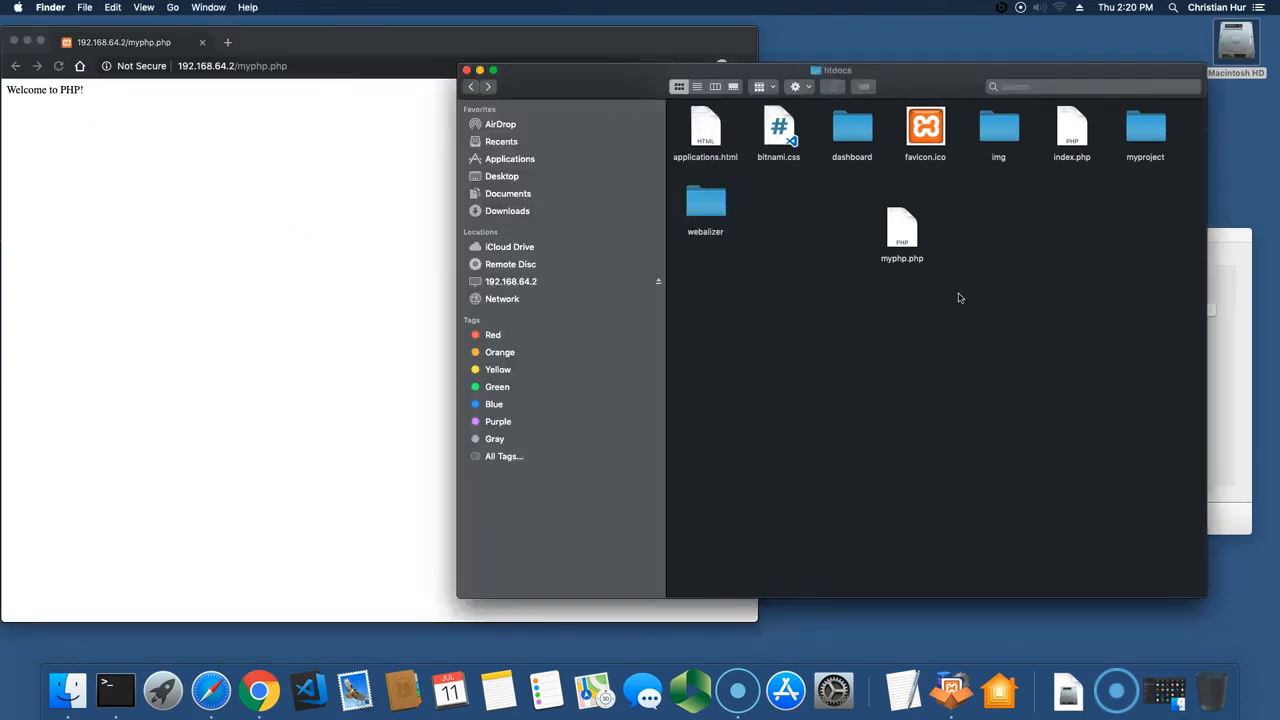
right_click(800, 255)
click(822, 260)
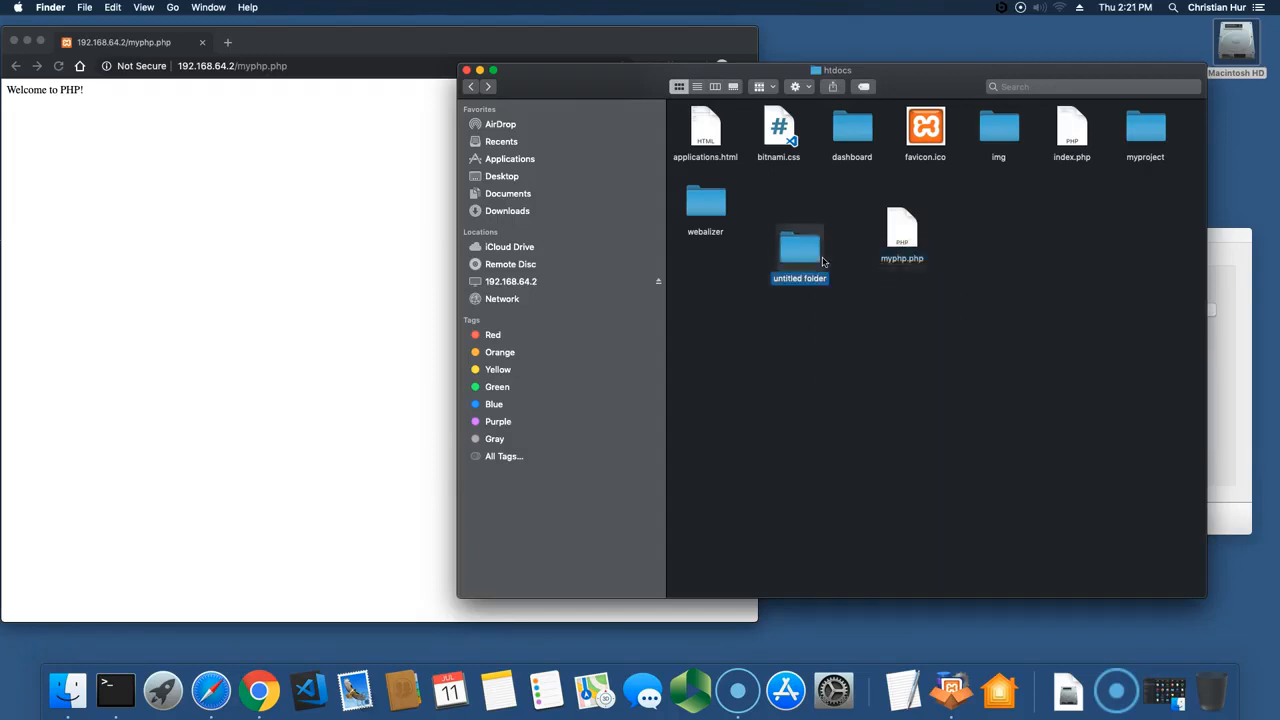
text(myproject)
key(Return)
click(757, 240)
click(840, 307)
Delete the untitled folder from htdocs and move the existing myproject folder to free space below the other items
click(800, 255)
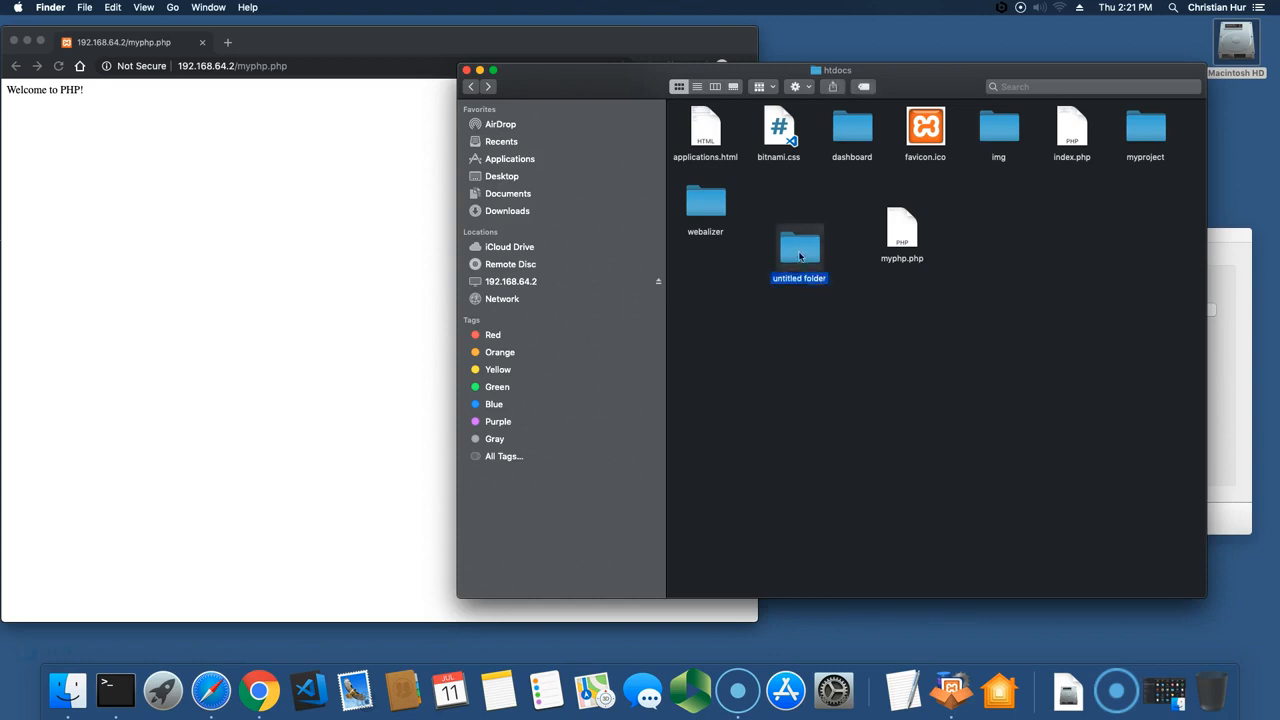
key(Left)
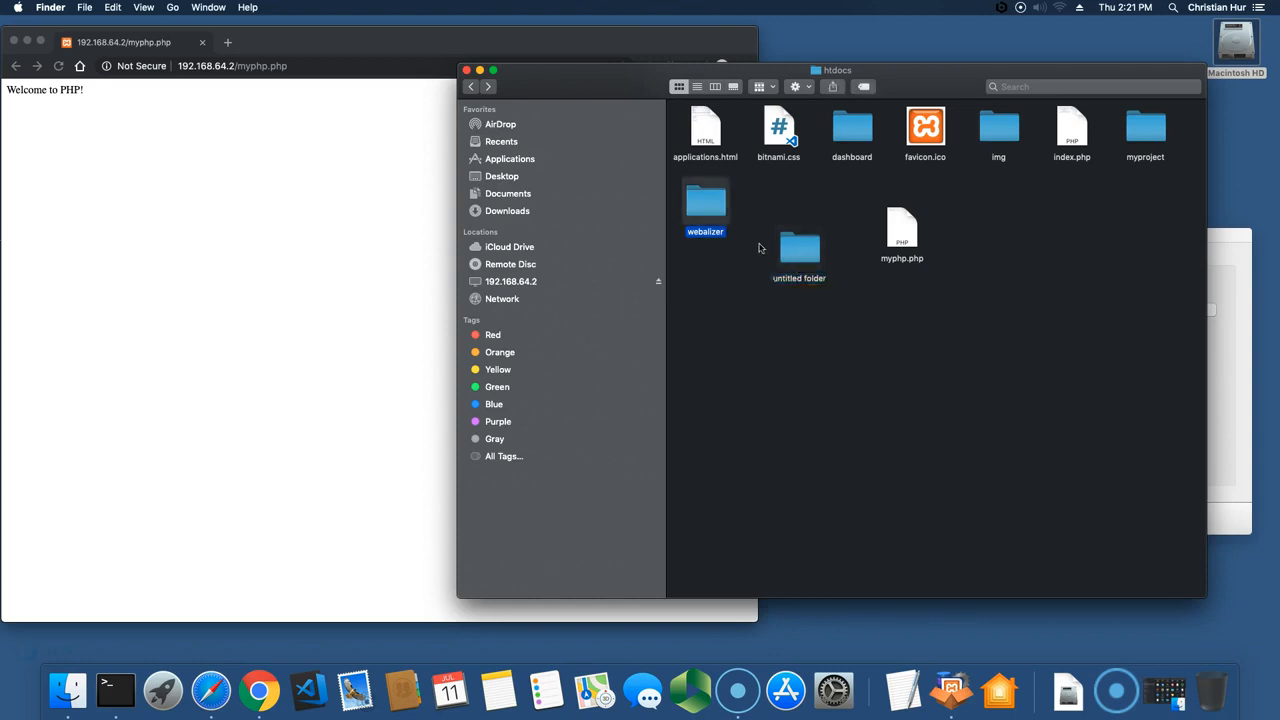
right_click(799, 252)
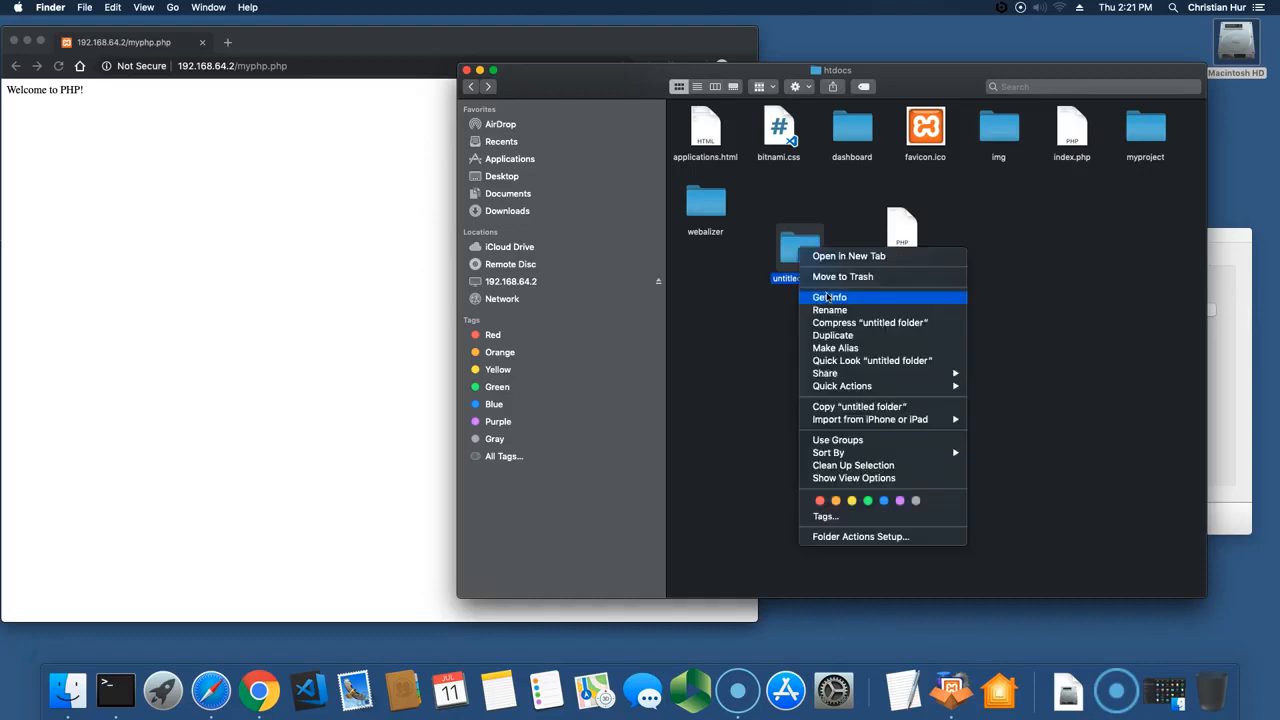
click(842, 276)
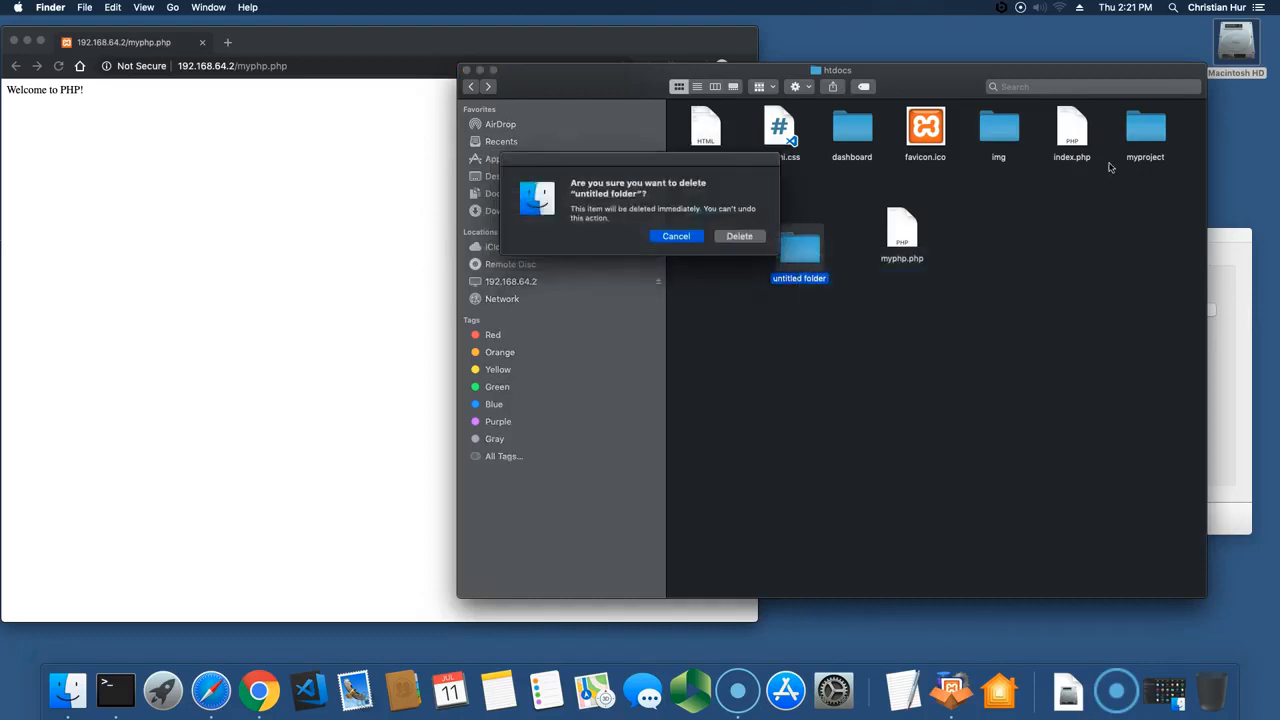
click(738, 236)
drag(1145, 128, 815, 304)
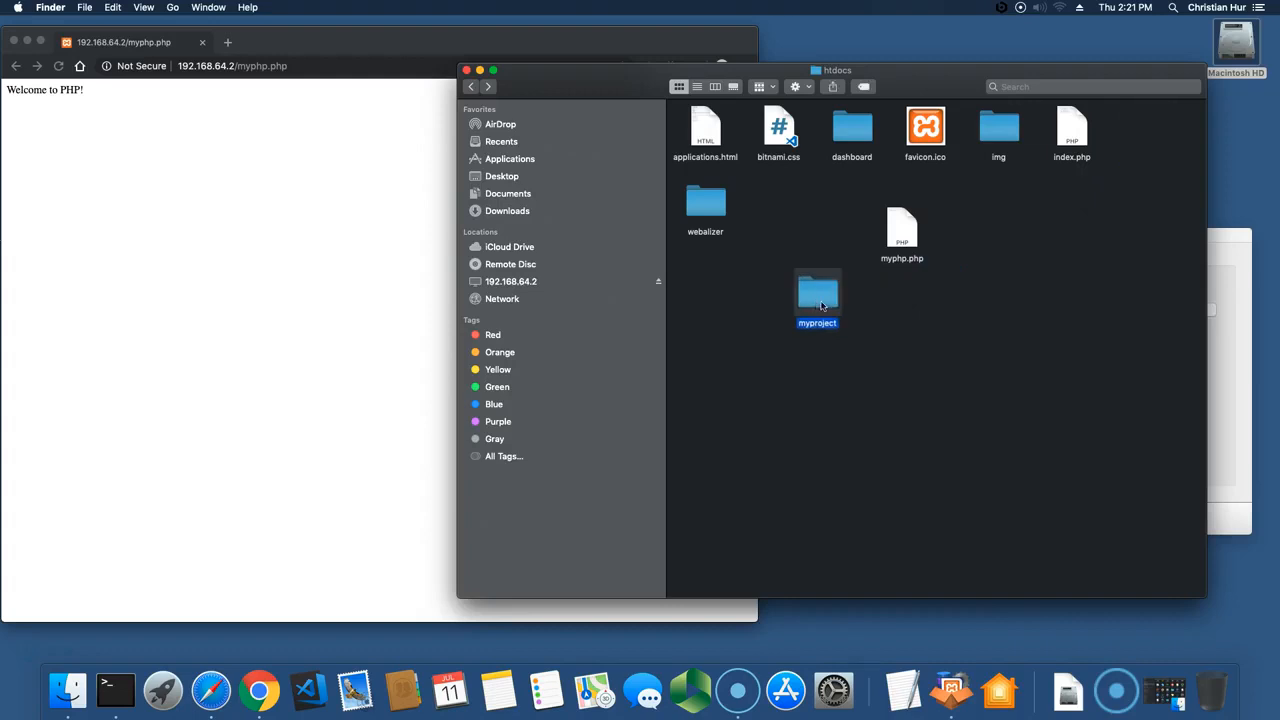
Open the myproject folder in Finder and load 192.168.64.2/myproject/test.php in Chrome
double_click(817, 300)
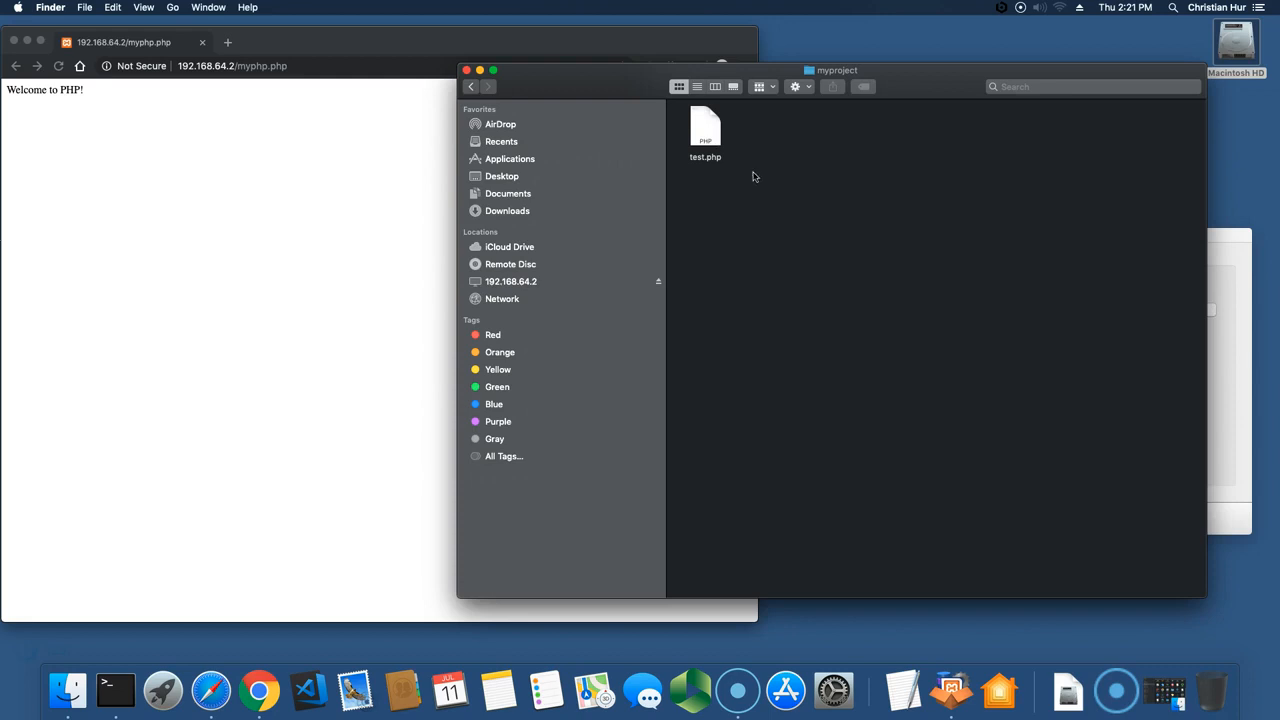
click(326, 162)
double_click(265, 66)
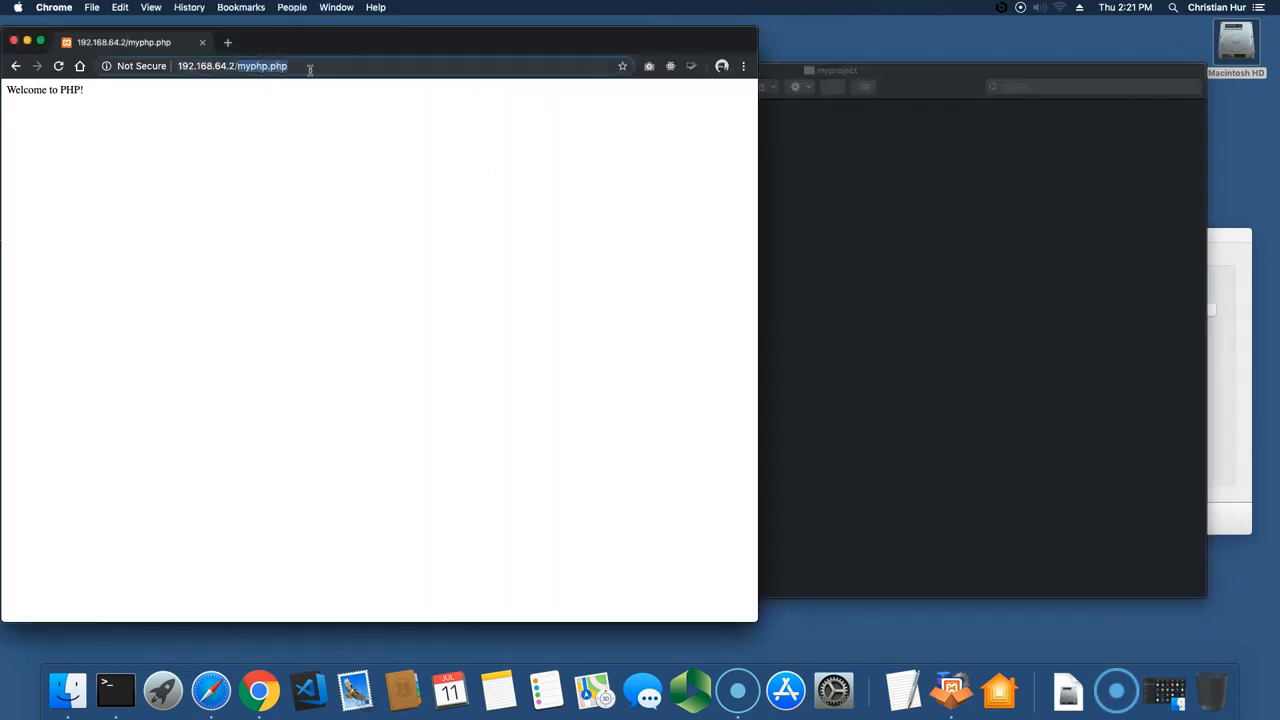
text(myproject/test.php)
key(Return)
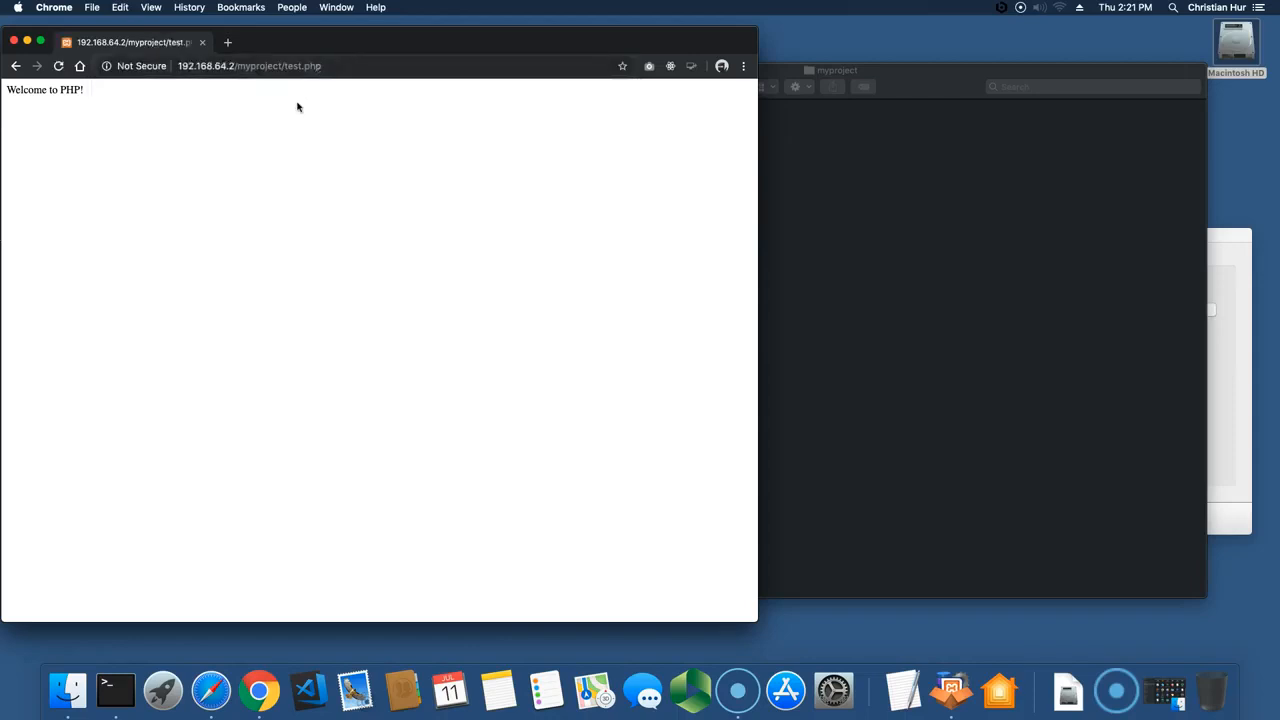
click(805, 238)
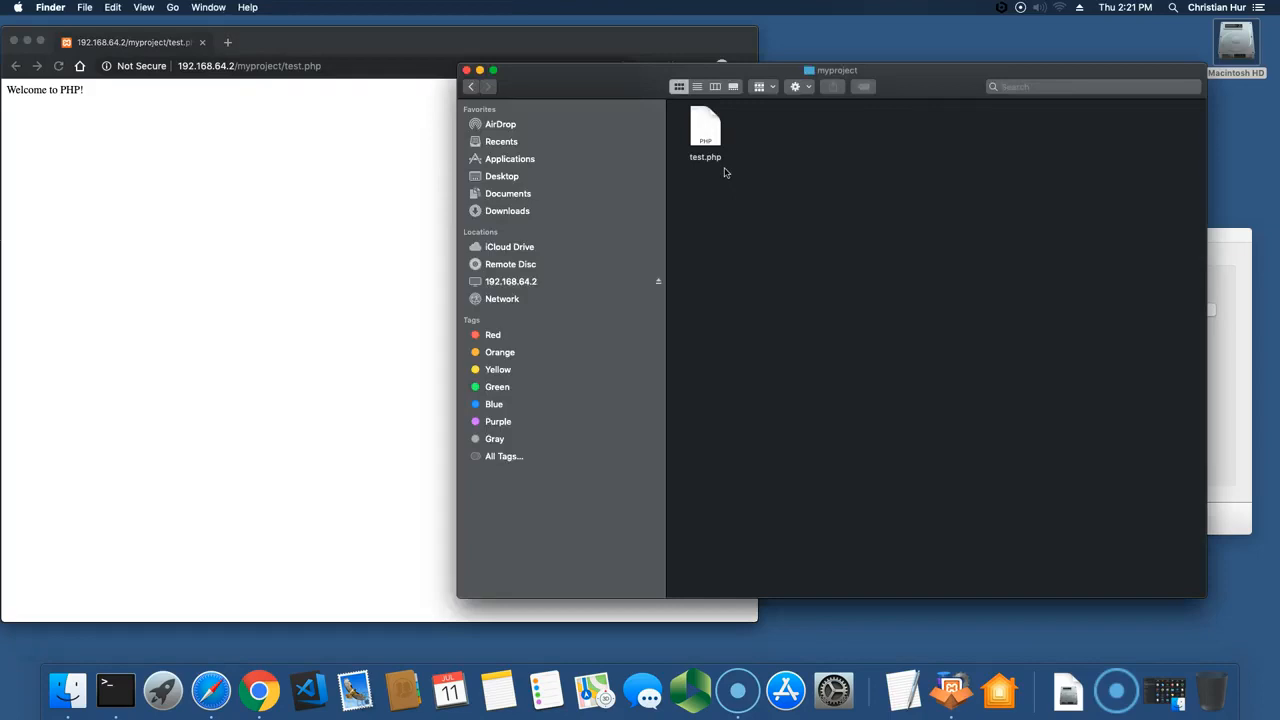
click(709, 140)
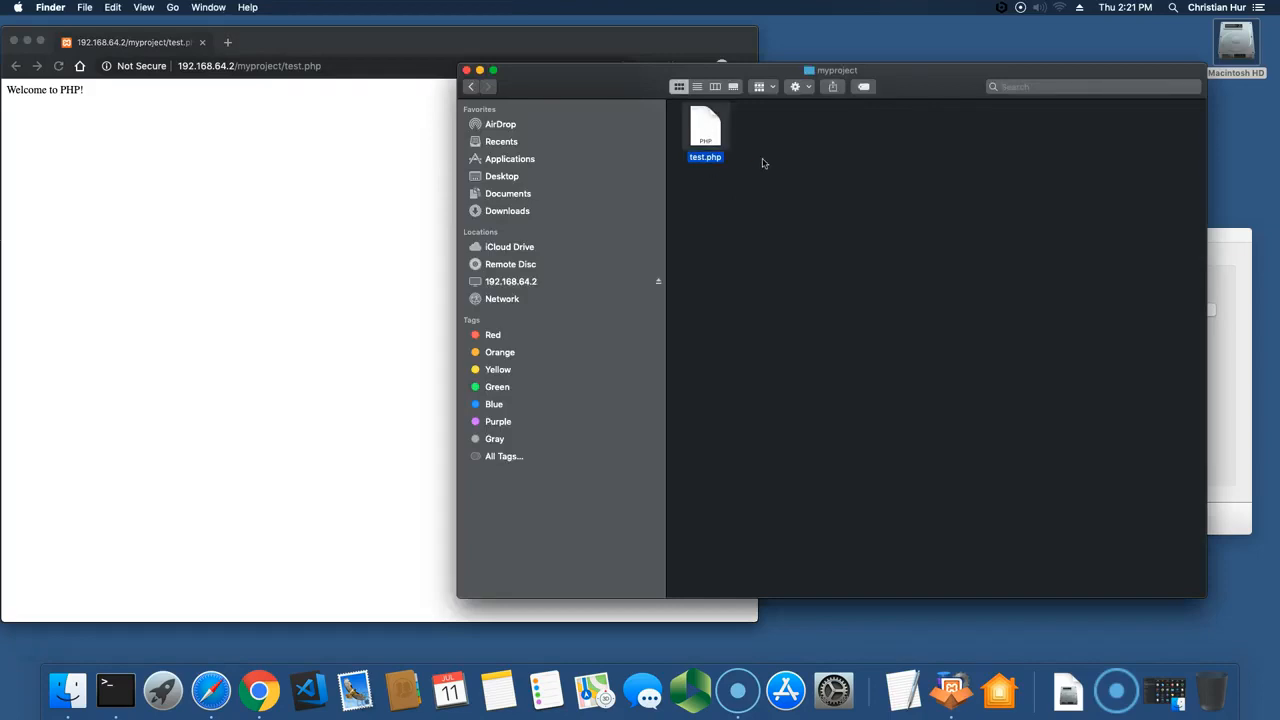
click(351, 168)
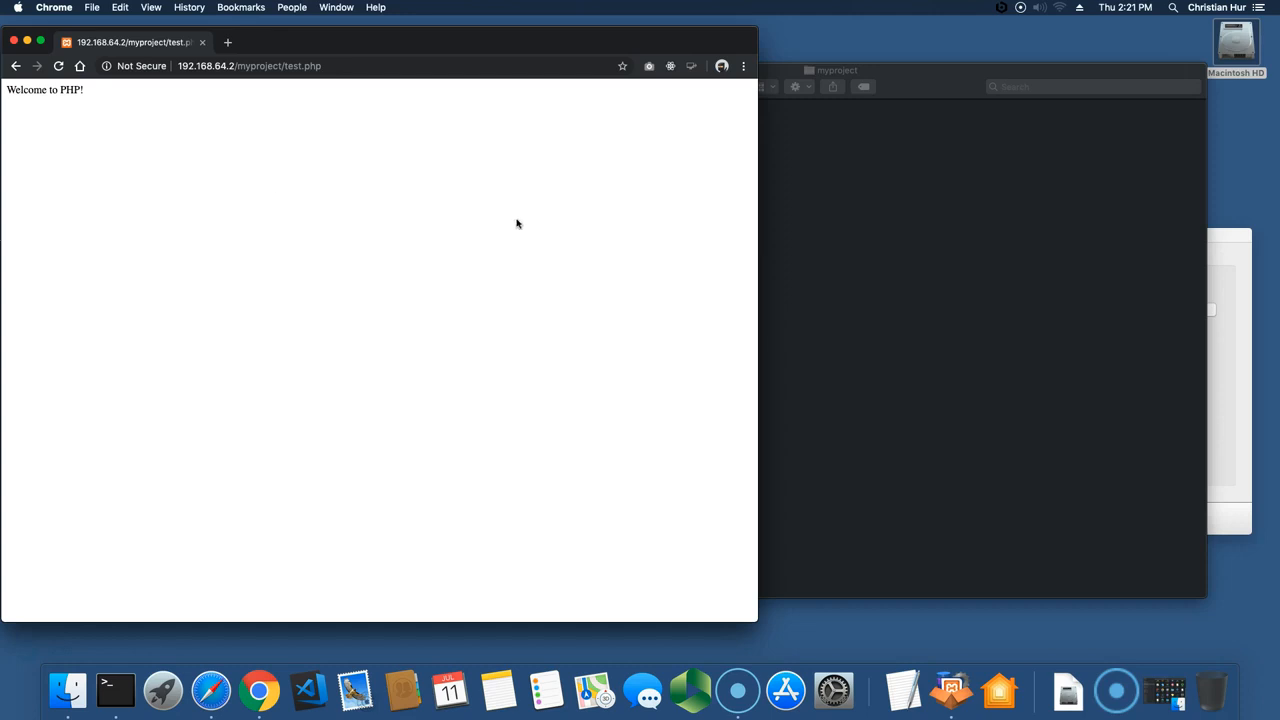
Return to the htdocs folder inside lampp in Finder and move the myproject folder up between webalizer and myphp.php
click(844, 200)
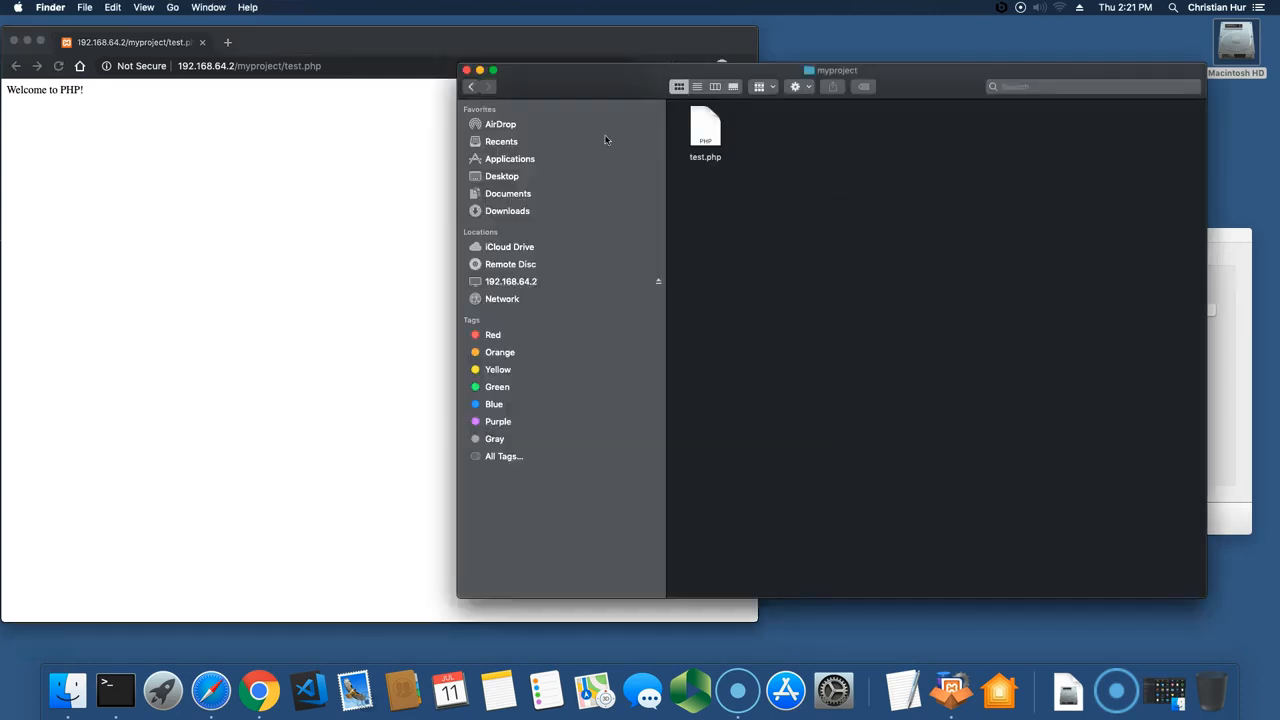
click(472, 87)
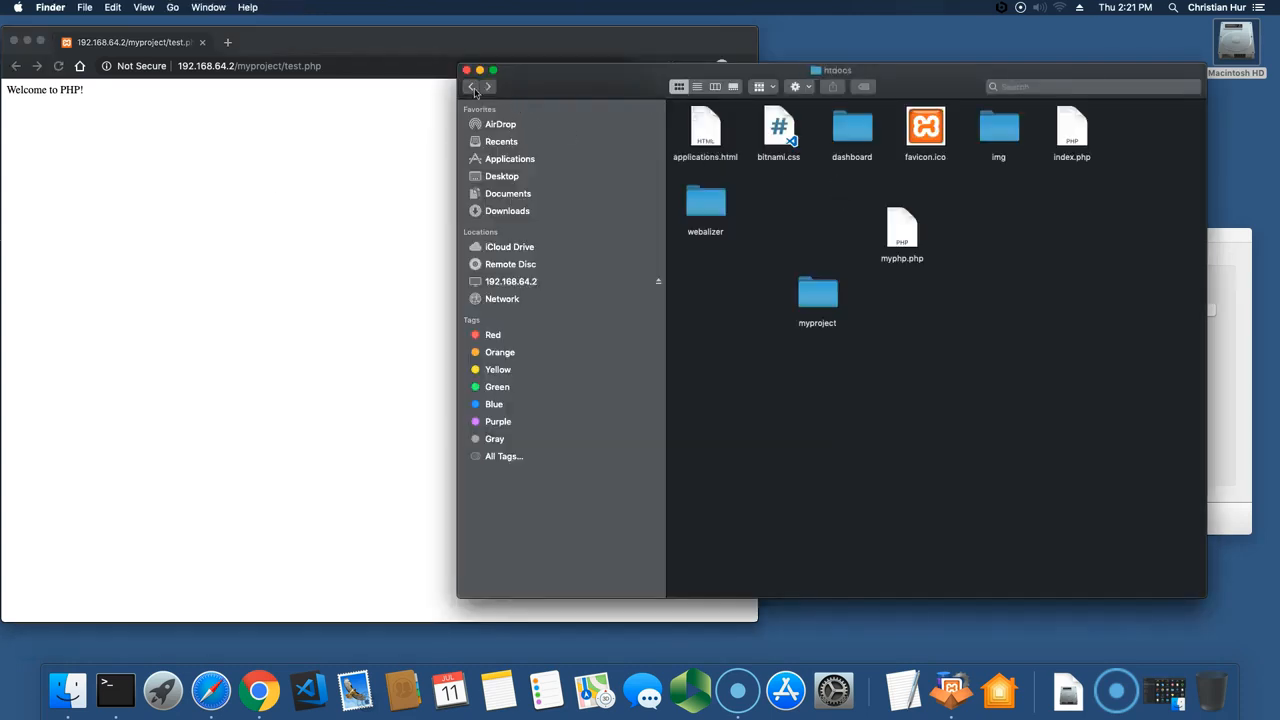
click(472, 87)
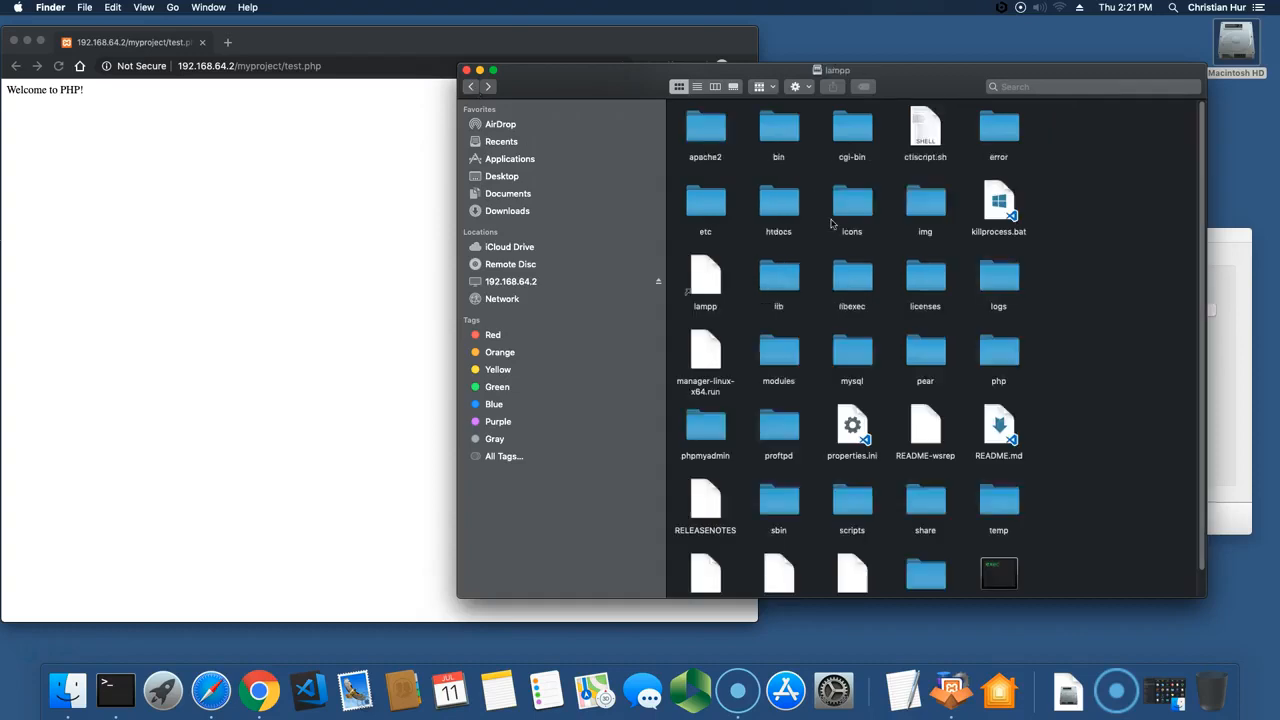
double_click(790, 204)
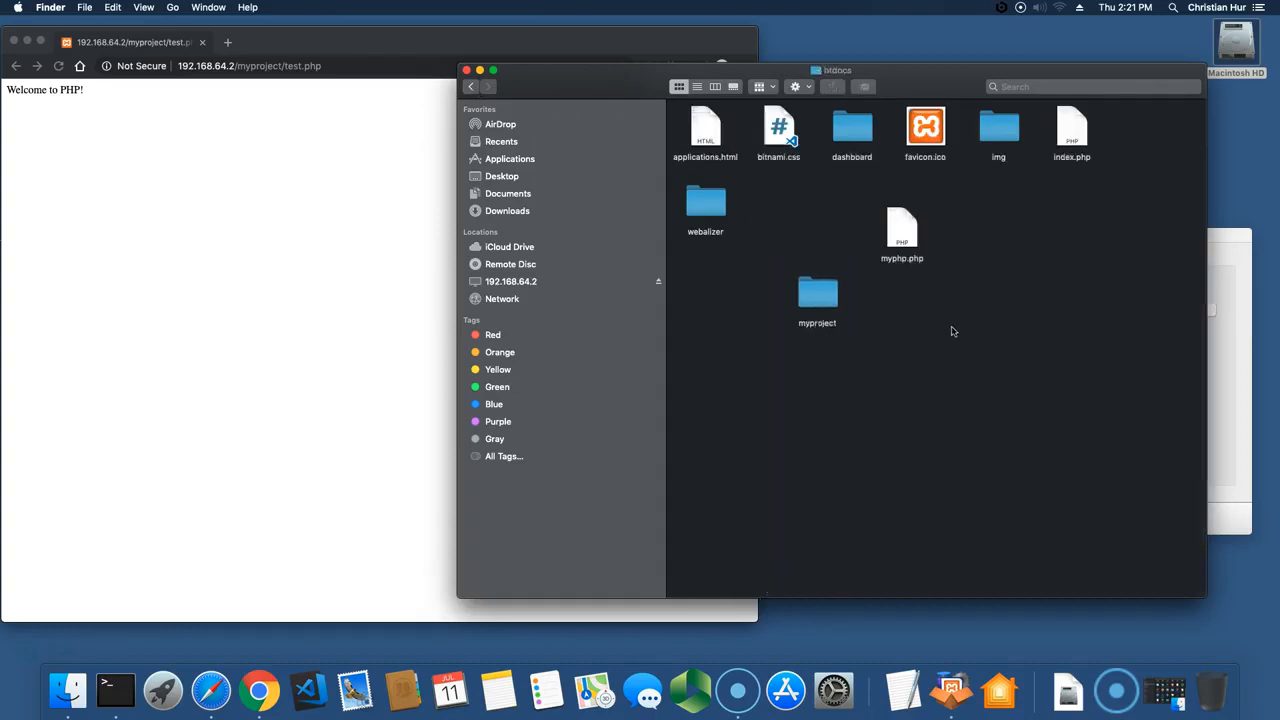
drag(818, 296, 806, 234)
click(1040, 430)
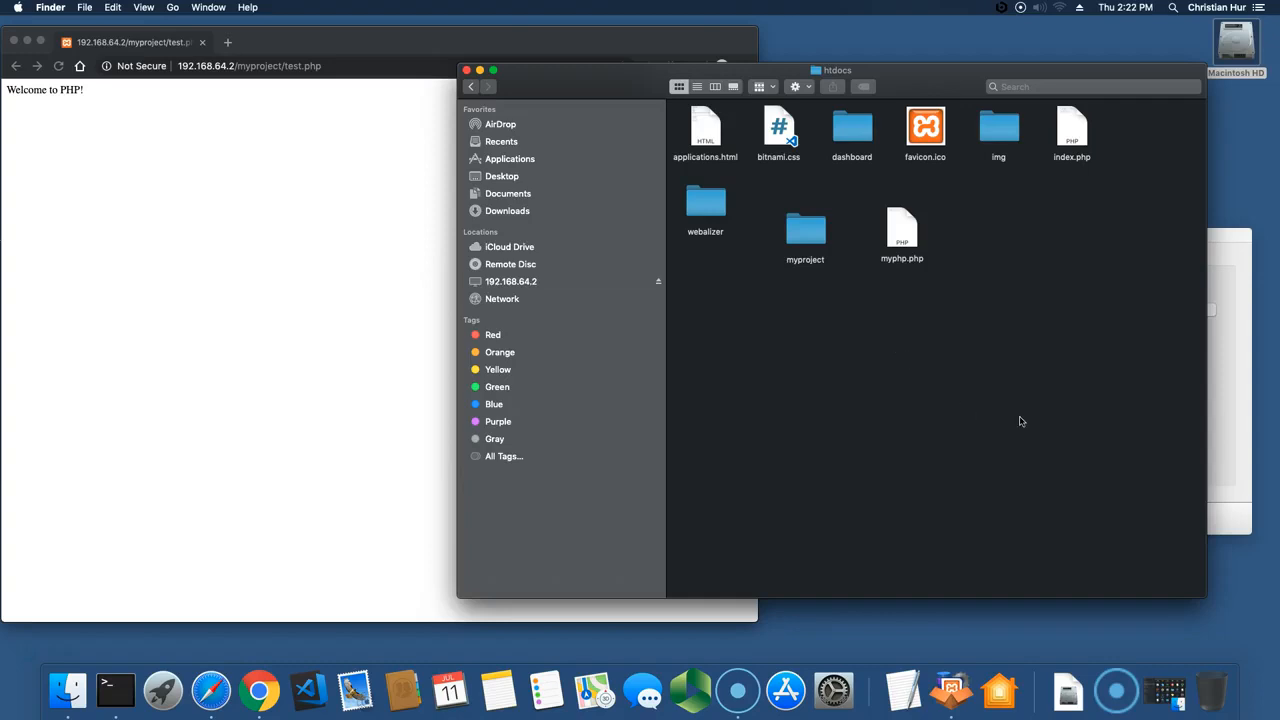
Explore the mounted /opt/lampp volume from the XAMPP manager and close the Finder window it opens
click(1230, 464)
click(988, 266)
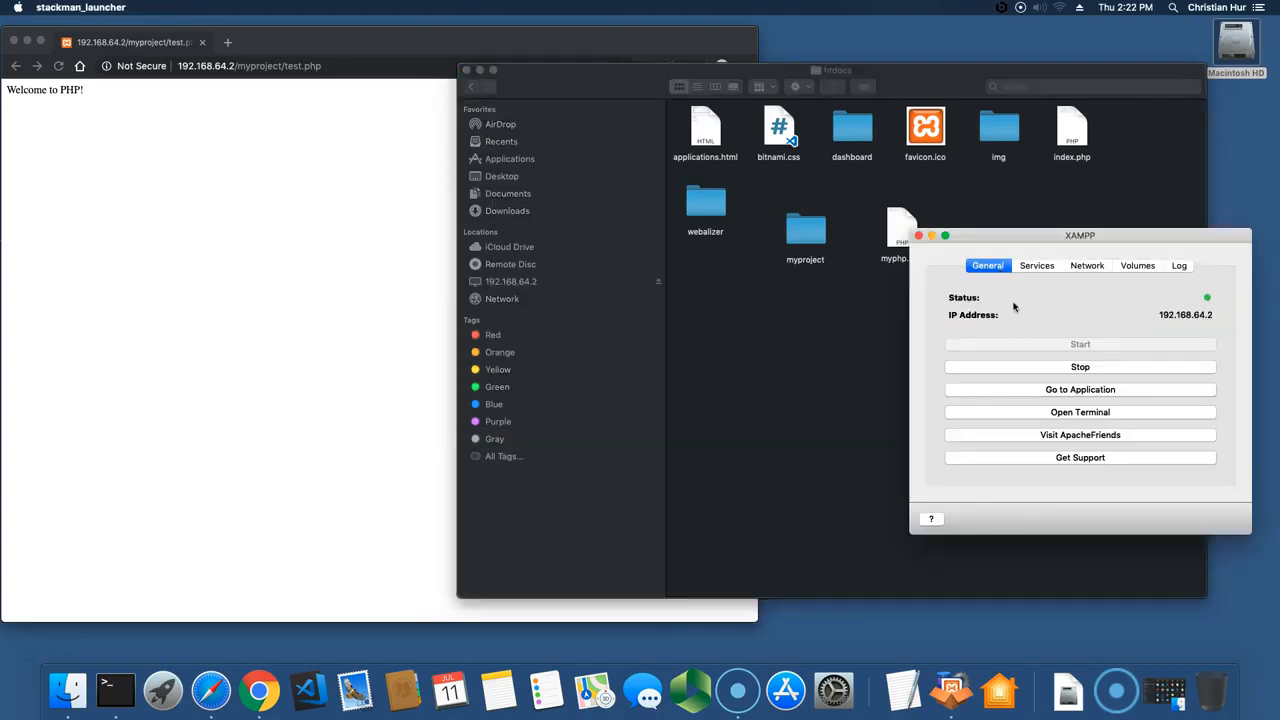
click(1134, 268)
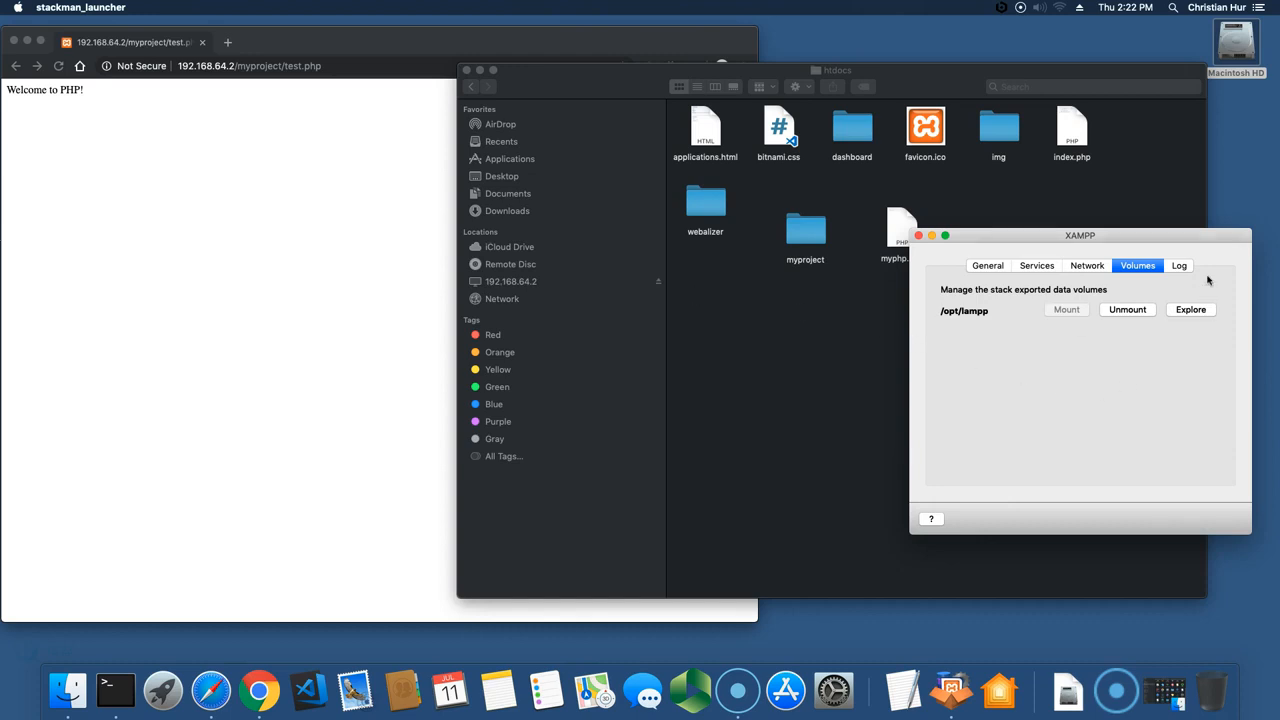
click(518, 286)
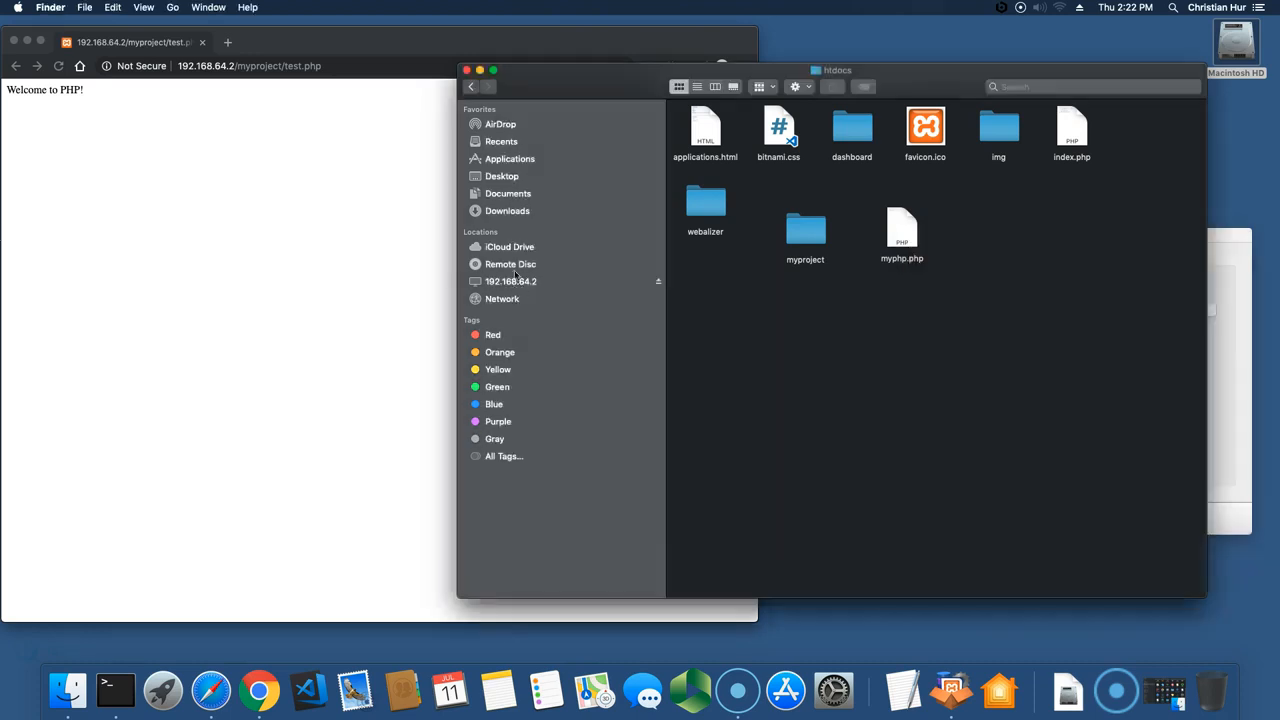
click(1241, 408)
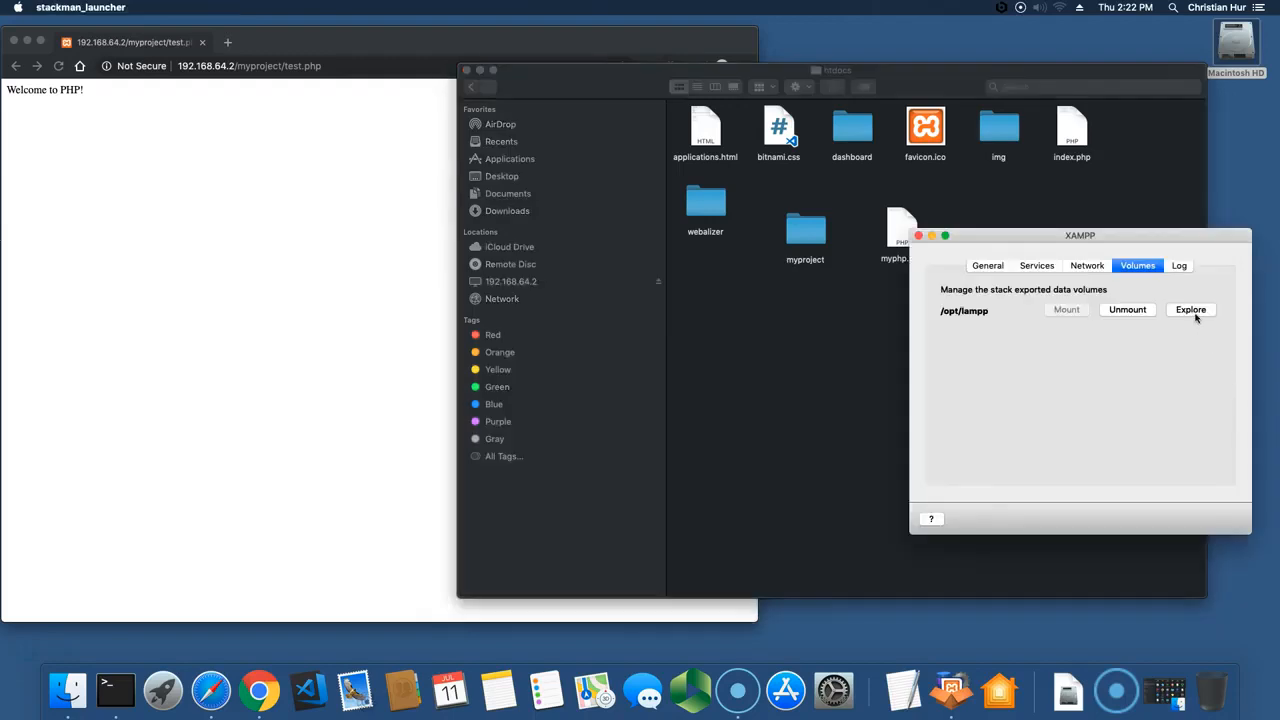
click(1200, 322)
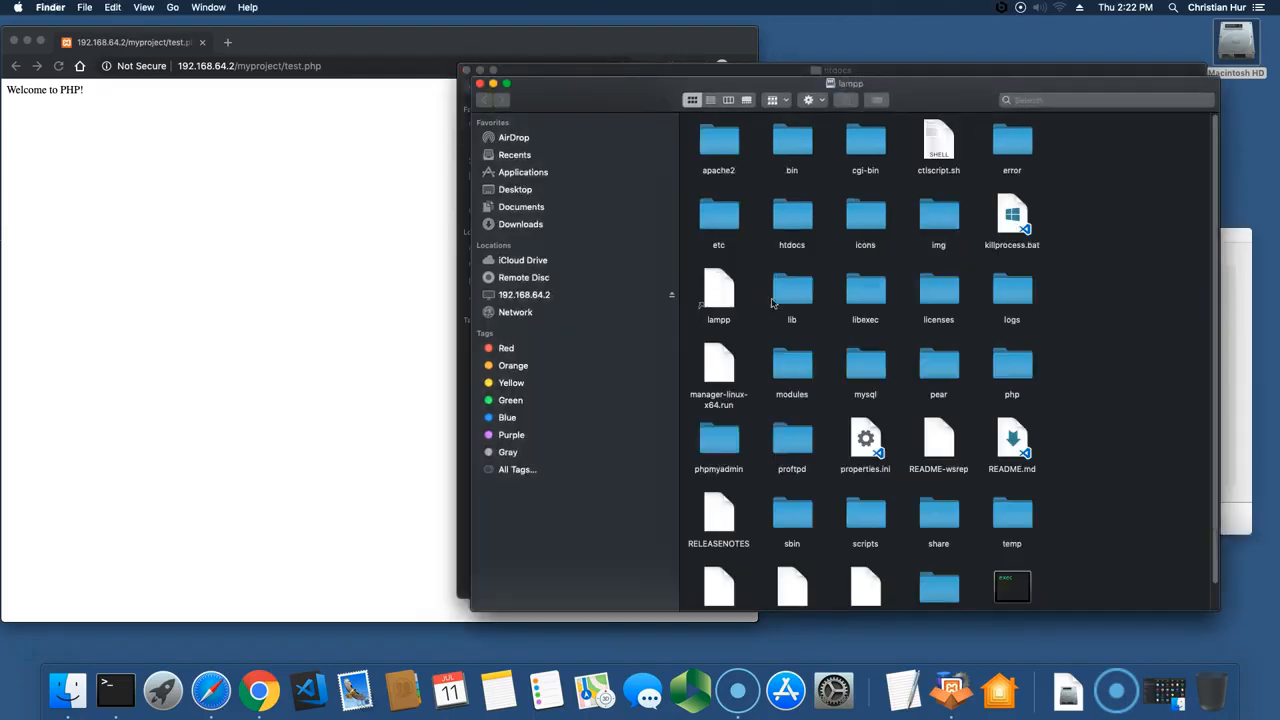
click(480, 83)
Try to load the test page in Chrome through localhost/myproject/test.php instead of the IP address
click(403, 221)
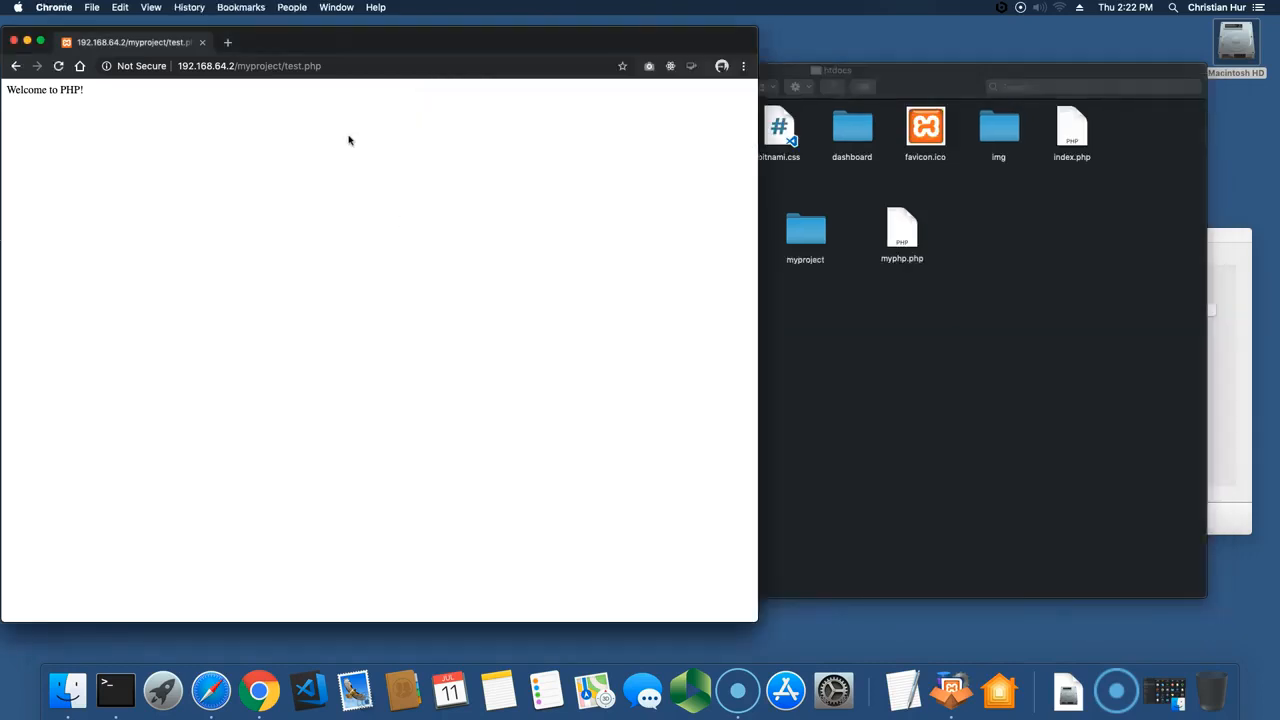
double_click(204, 66)
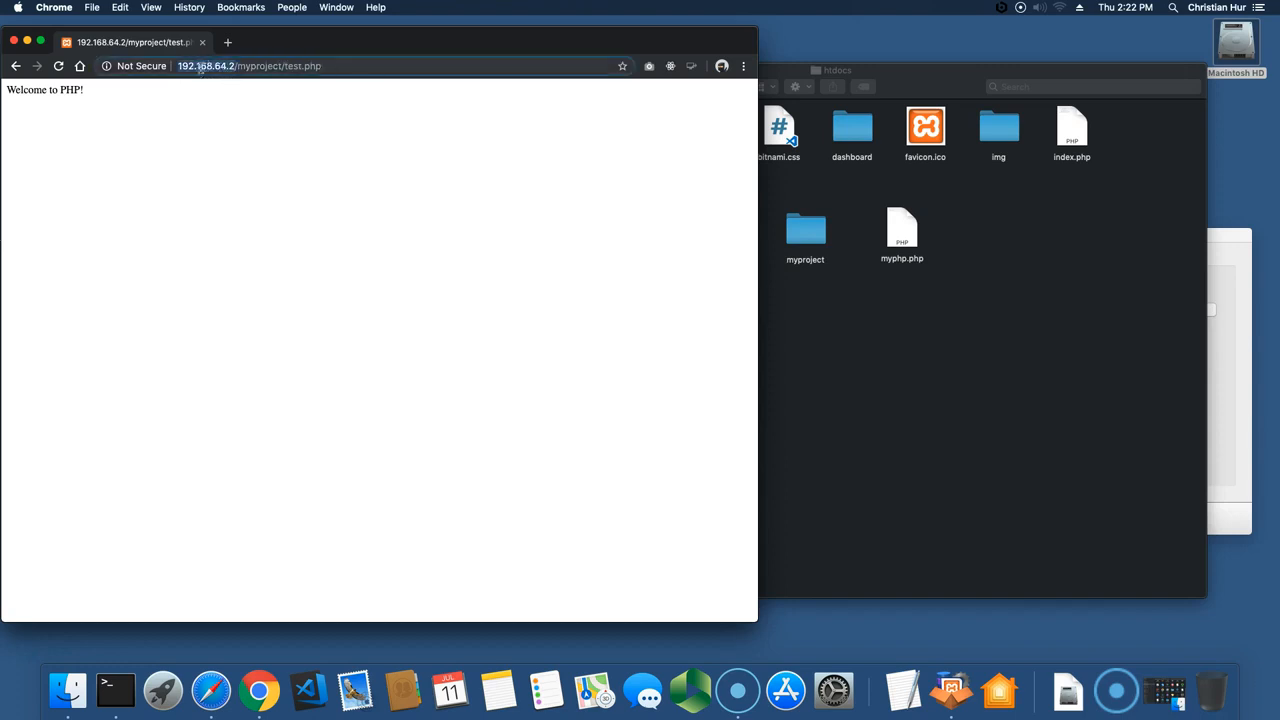
text(loc)
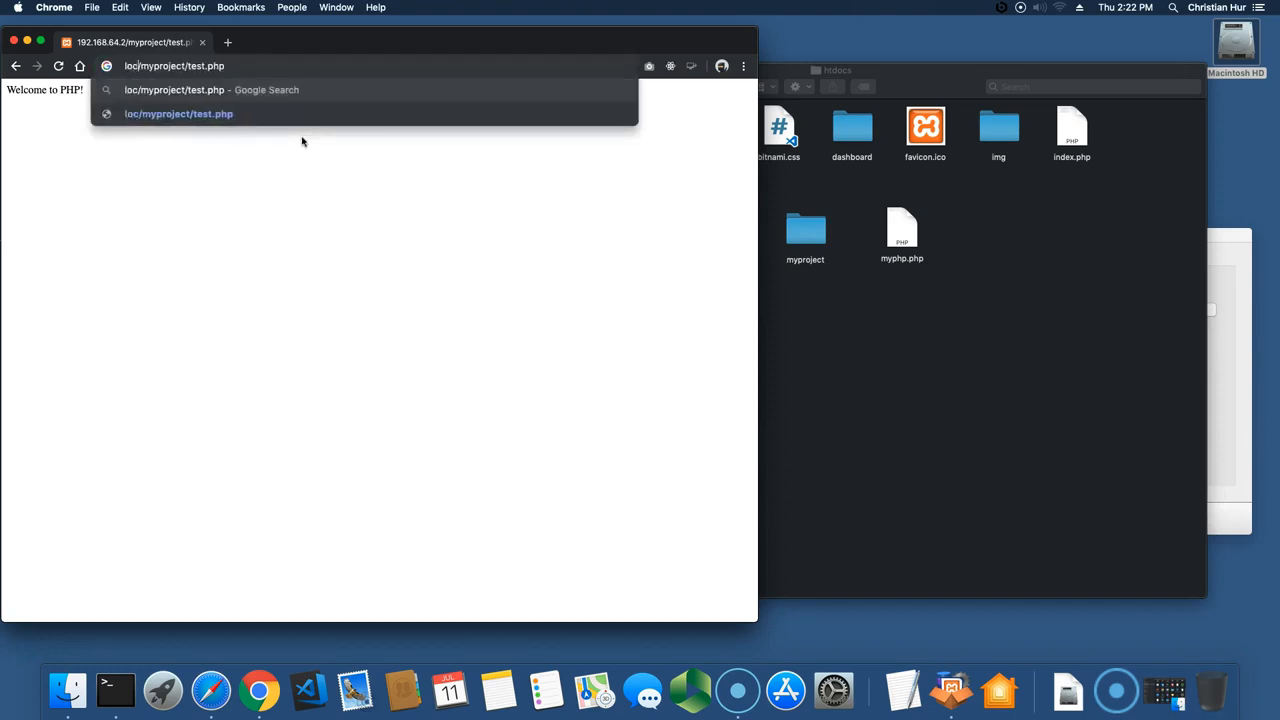
text(alhost)
key(Return)
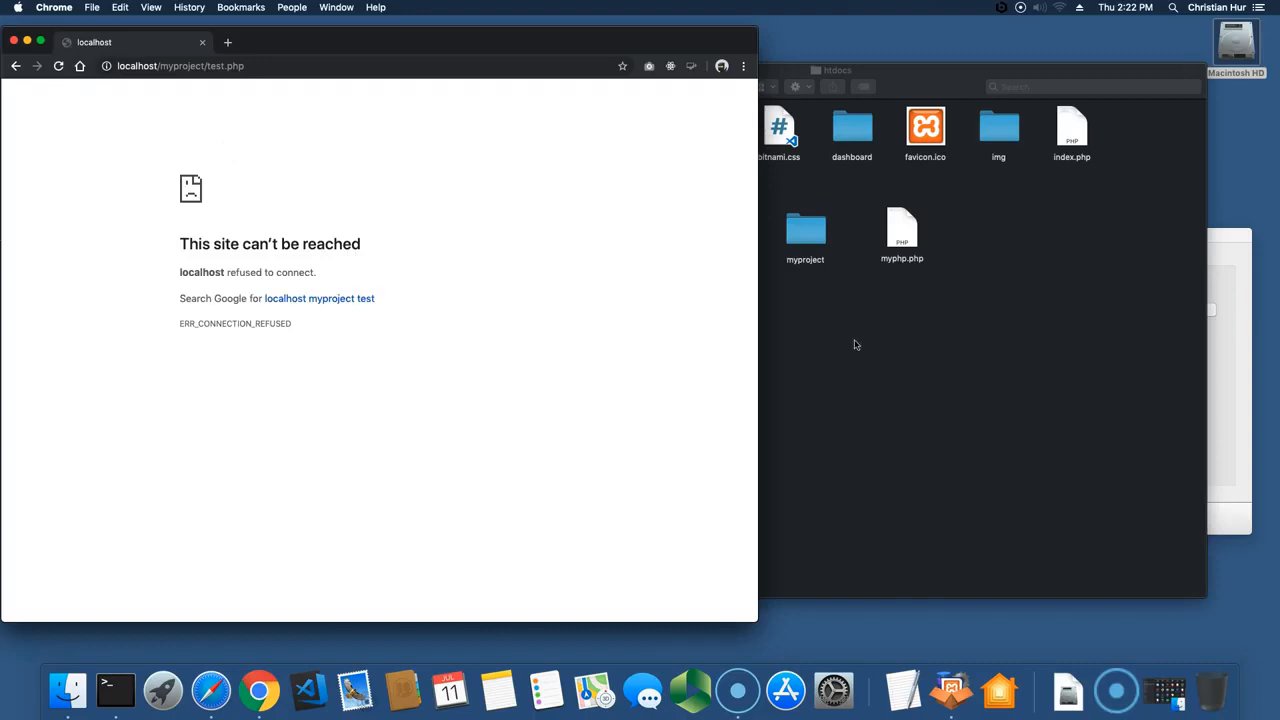
Enable the localhost:8080 -> 80 (Over SSH) port forwarding rule in the XAMPP manager
click(1246, 496)
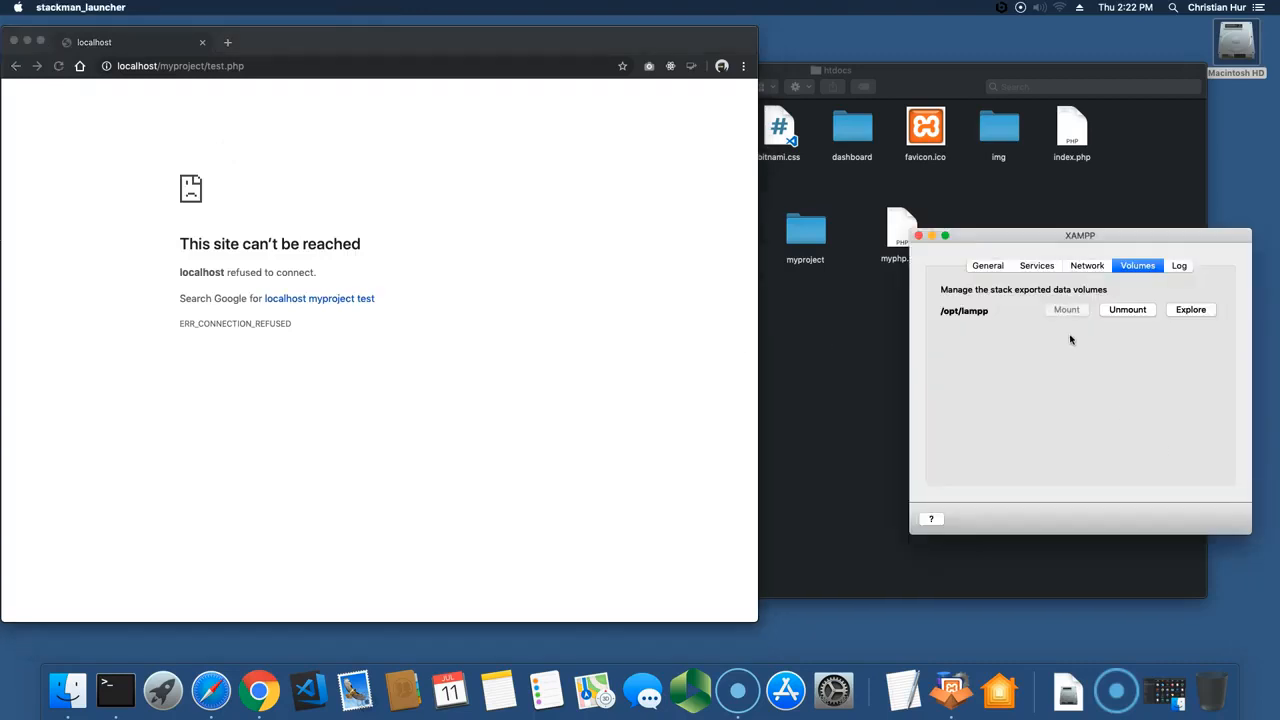
click(1040, 267)
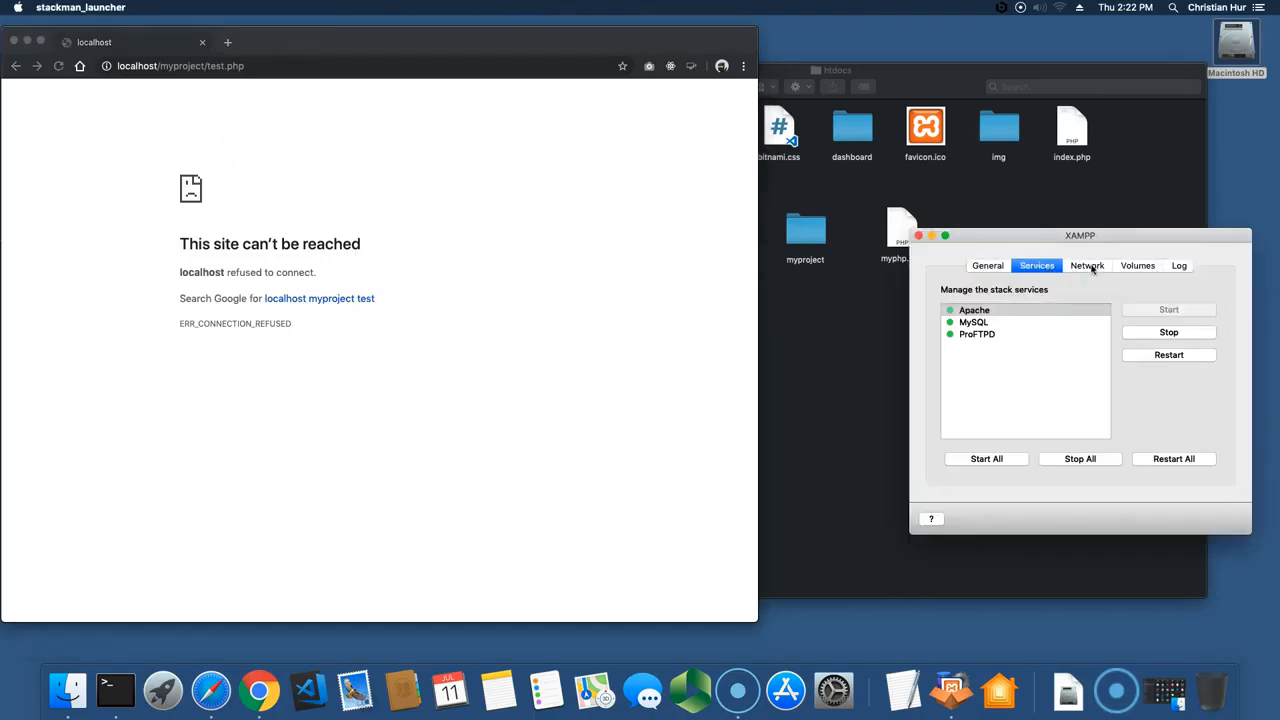
click(1090, 270)
click(1014, 314)
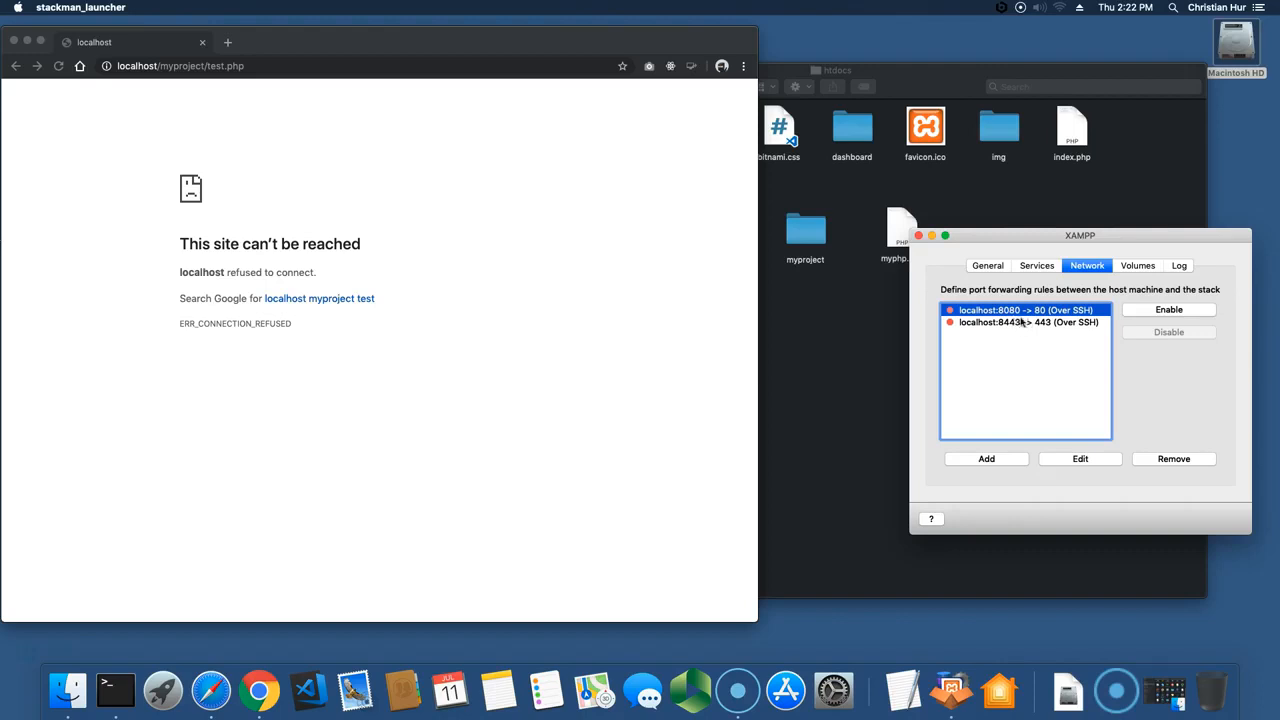
click(1163, 310)
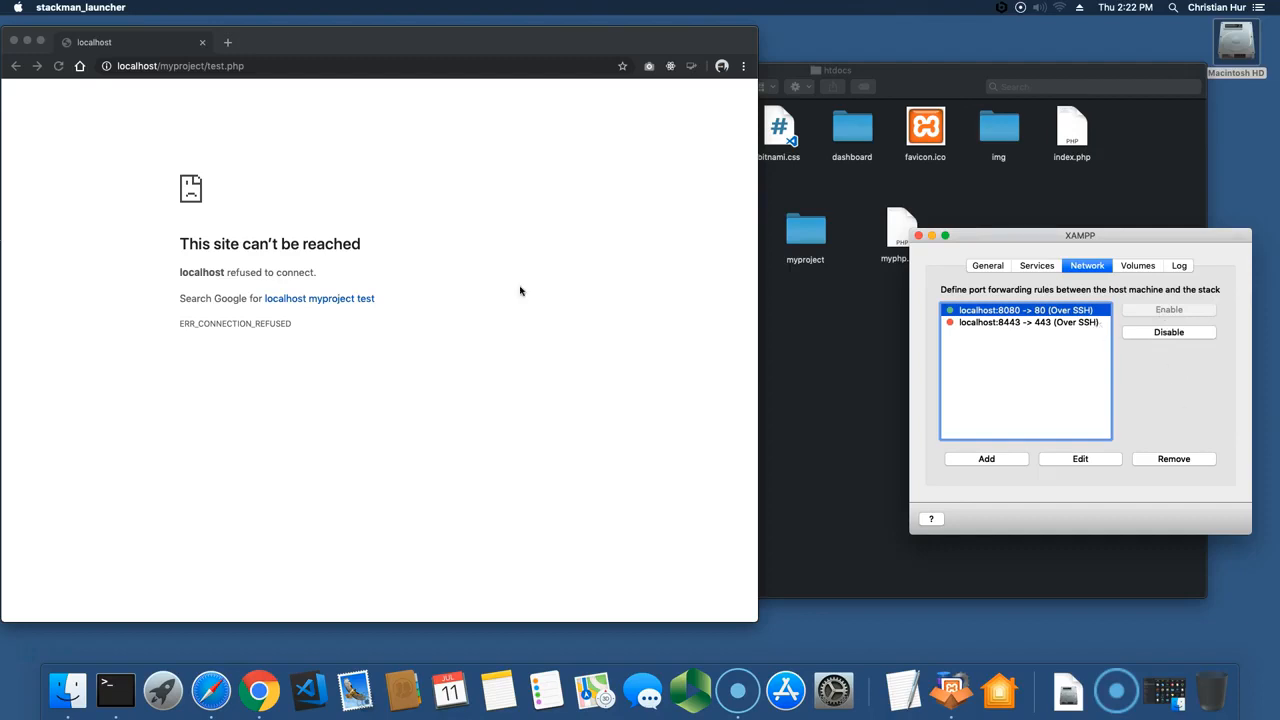
Load localhost:8080/myproject/test.php in Chrome
click(156, 66)
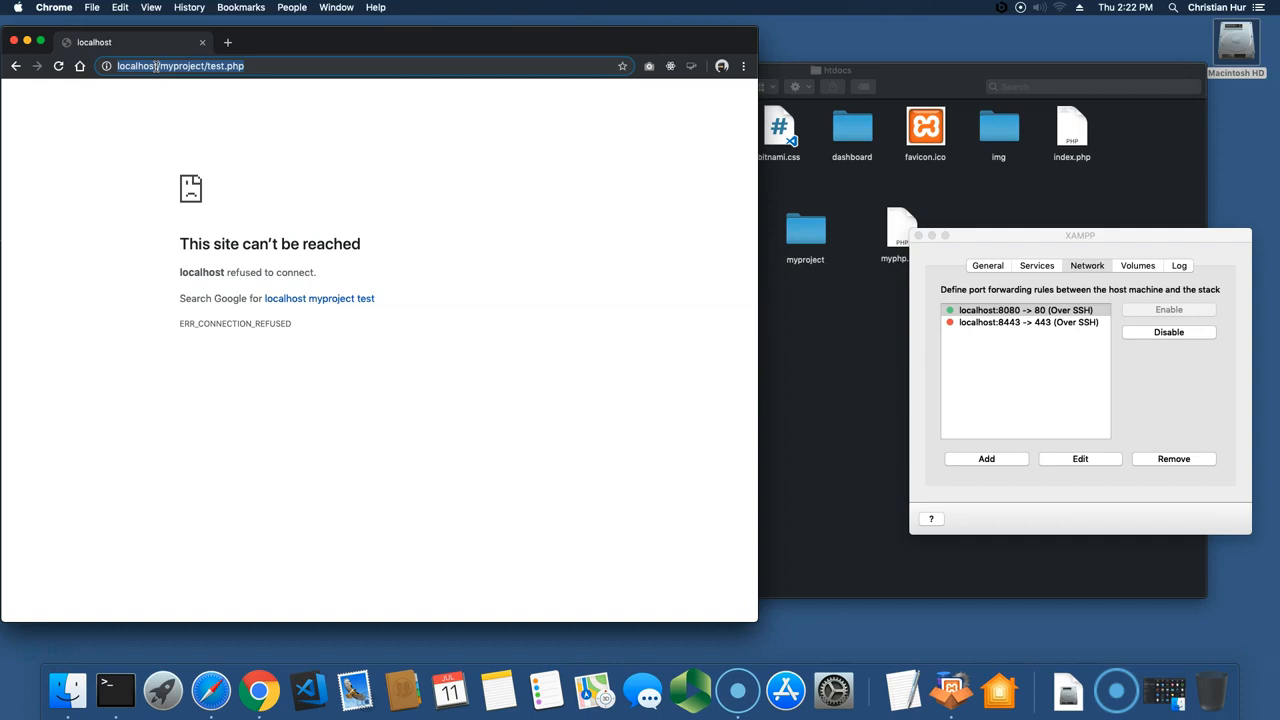
click(247, 117)
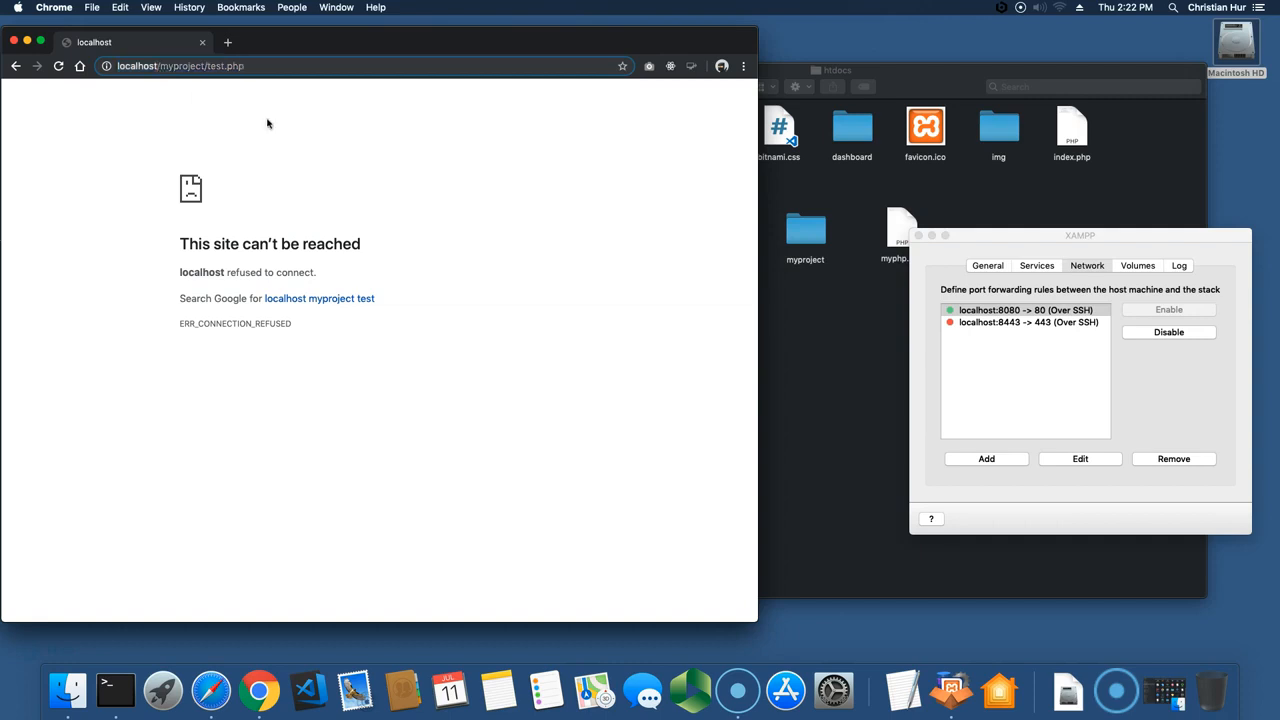
text(:8080)
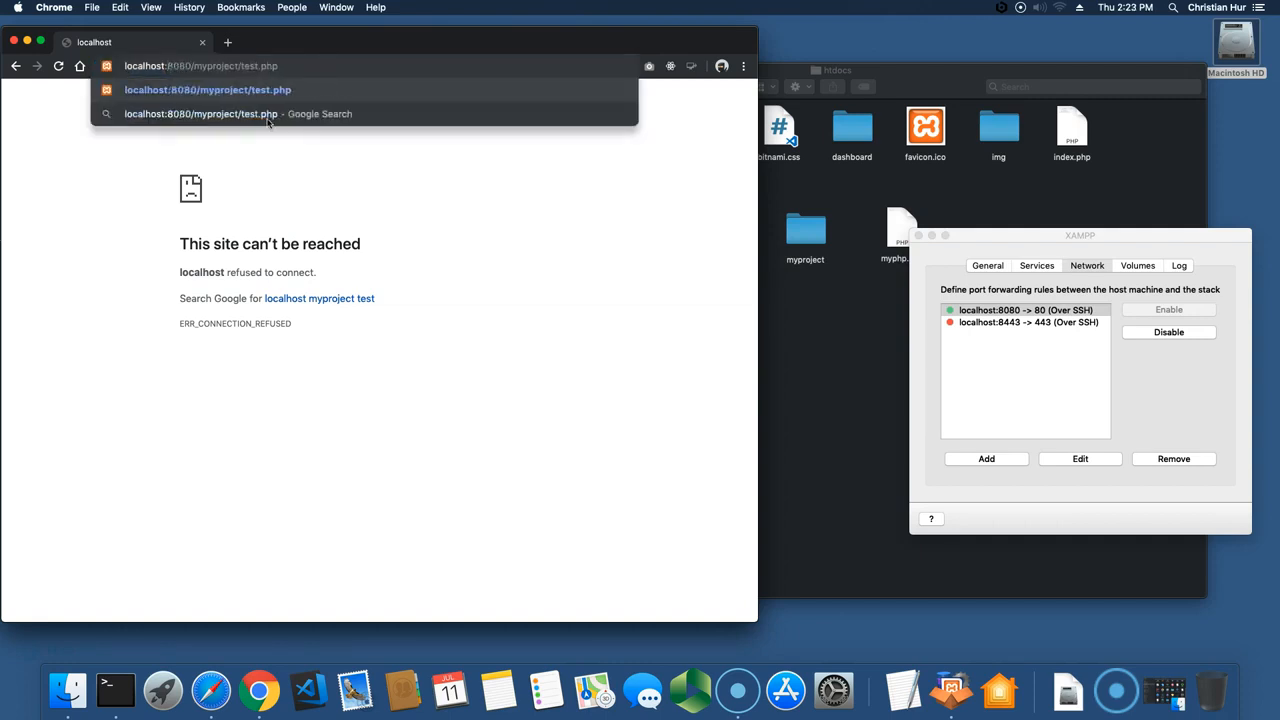
key(Return)
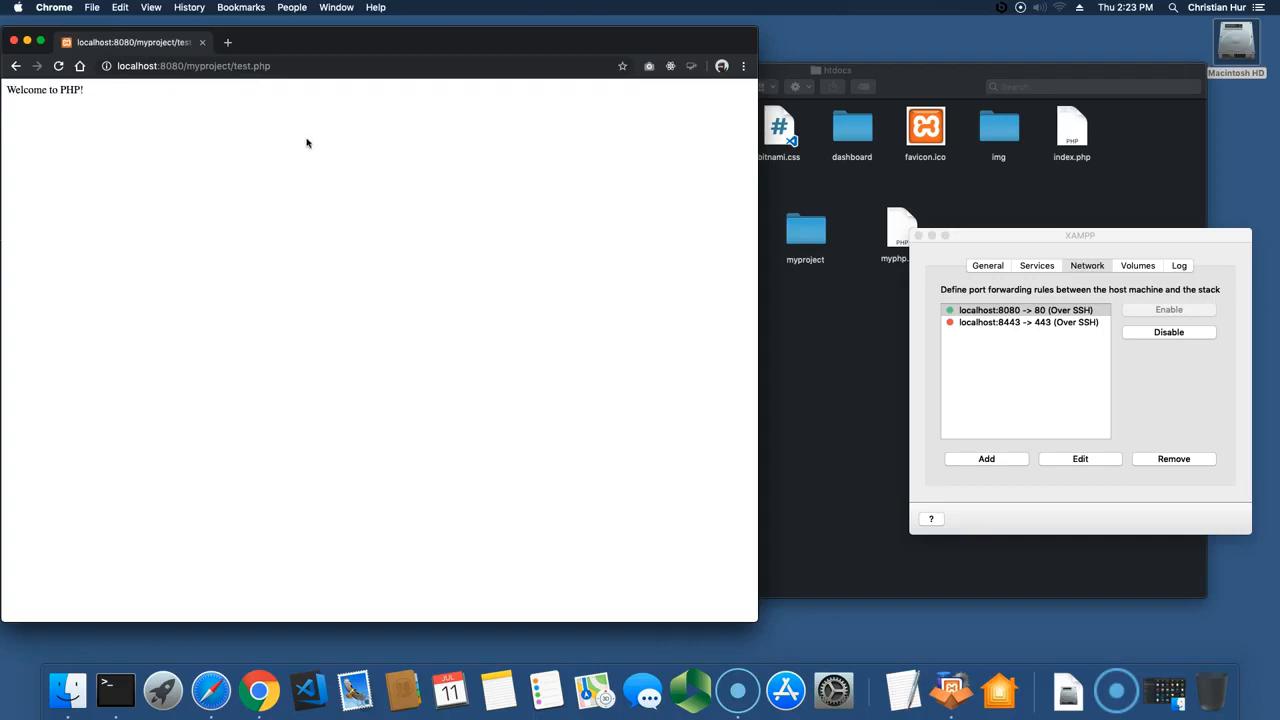
Check the stack's IP address and port forwarding rules in XAMPP, and load the root page at localhost:8080 in Chrome
click(986, 266)
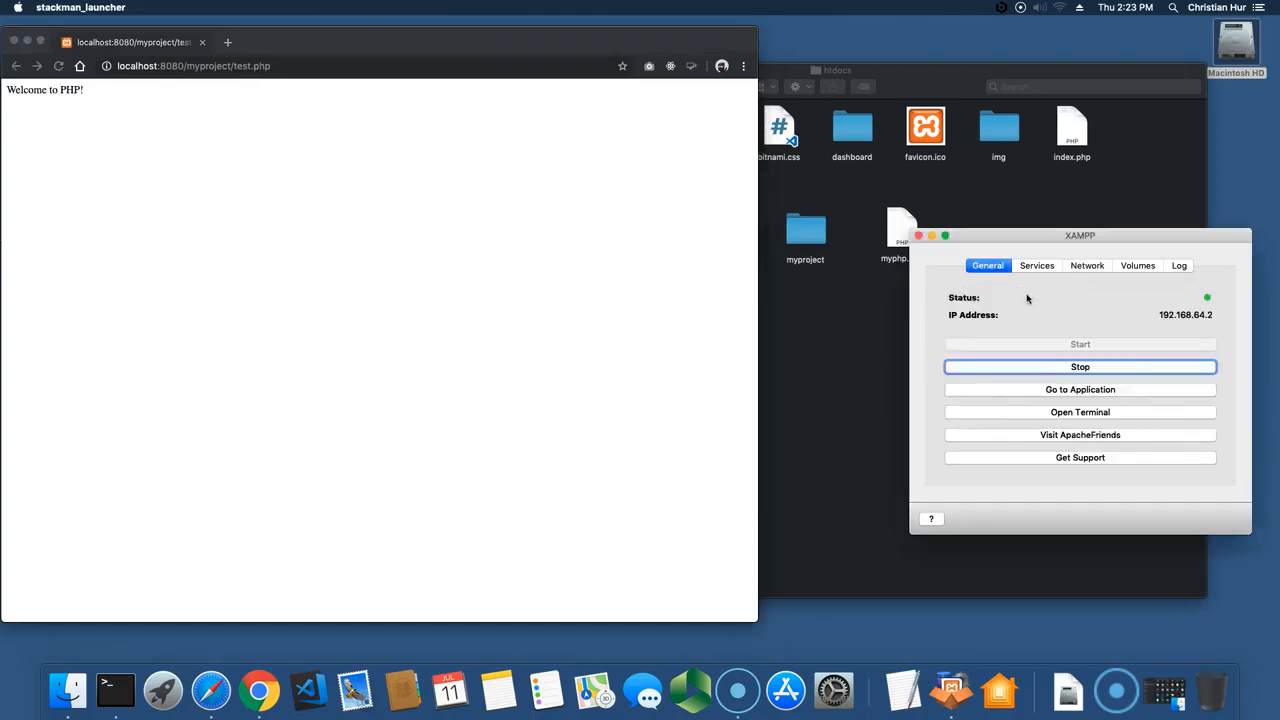
click(1100, 271)
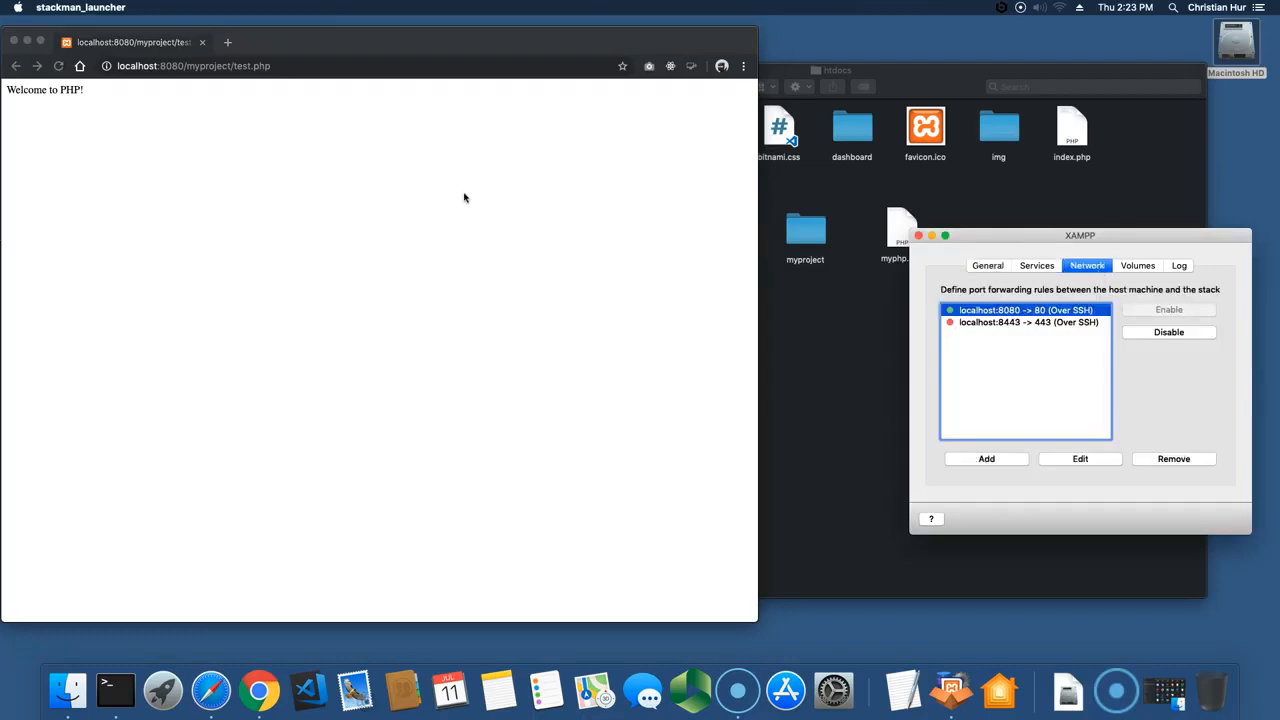
click(205, 70)
drag(210, 72, 334, 72)
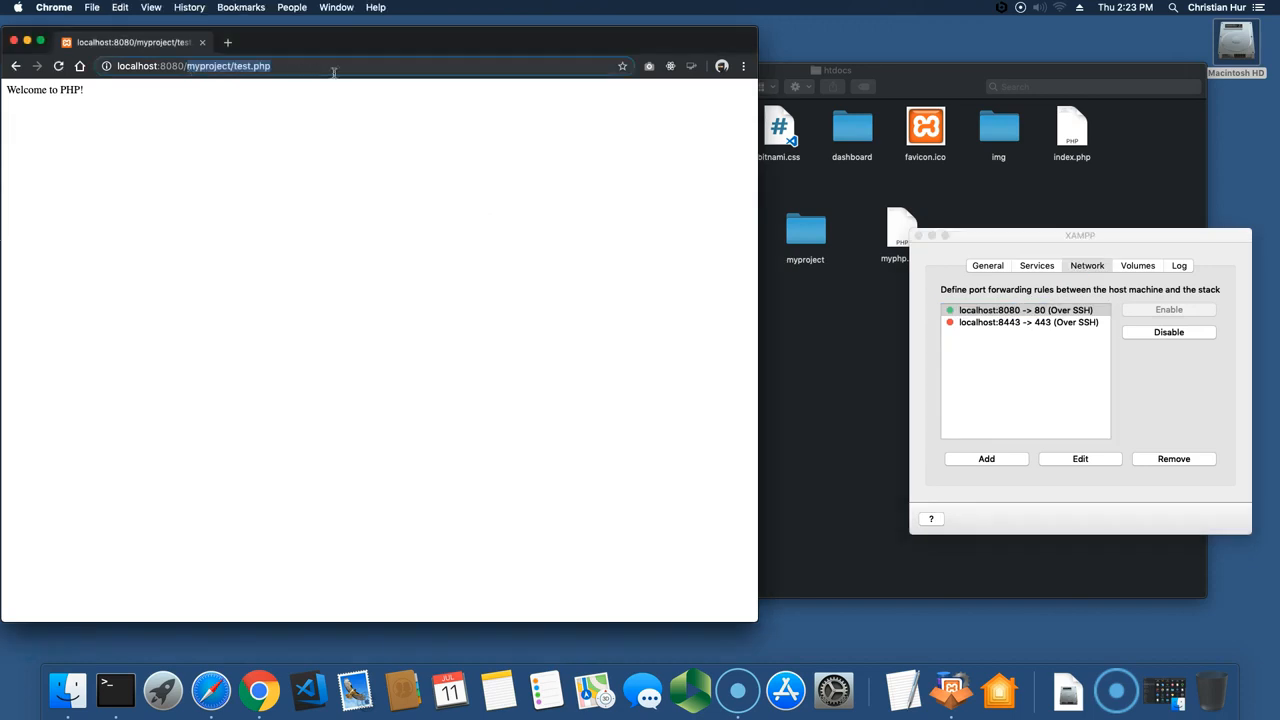
key(BackSpace)
key(Return)
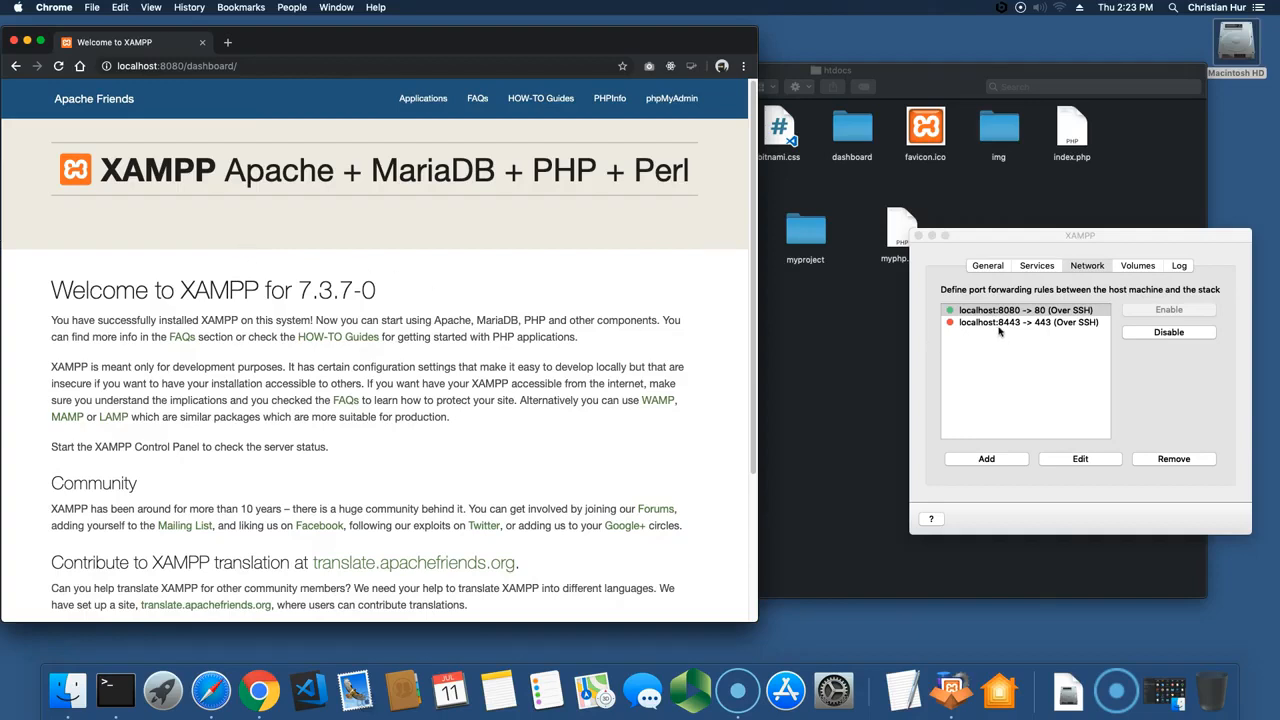
Open phpMyAdmin from the XAMPP dashboard, and expand and collapse the mysql database in its tree
click(676, 104)
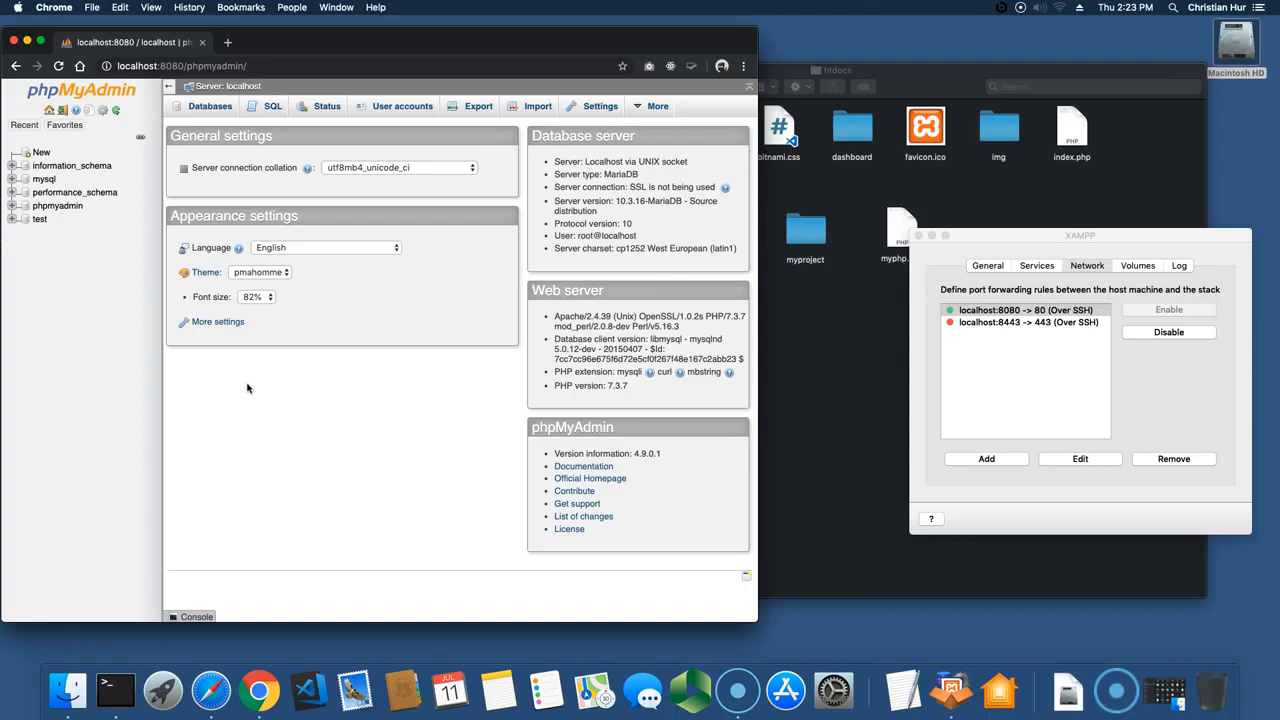
click(12, 179)
click(12, 179)
Review the XAMPP manager's general status, its stack services and its port forwarding rules
click(933, 382)
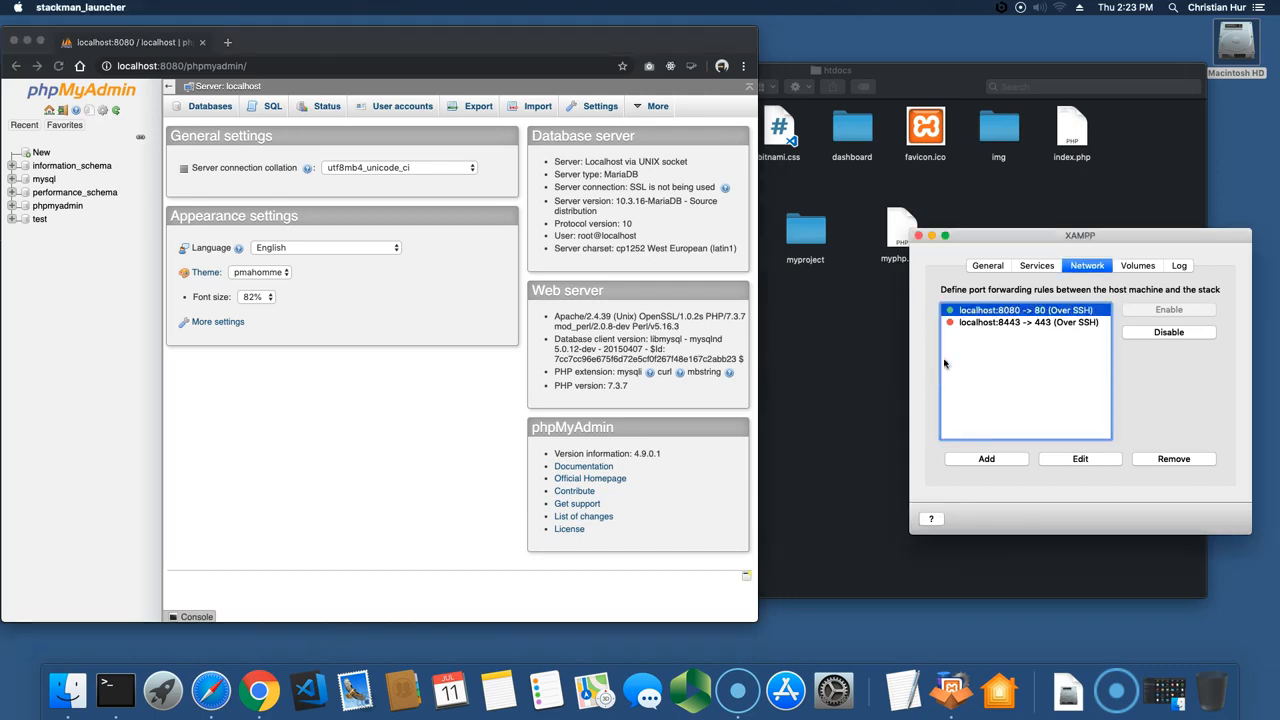
click(989, 268)
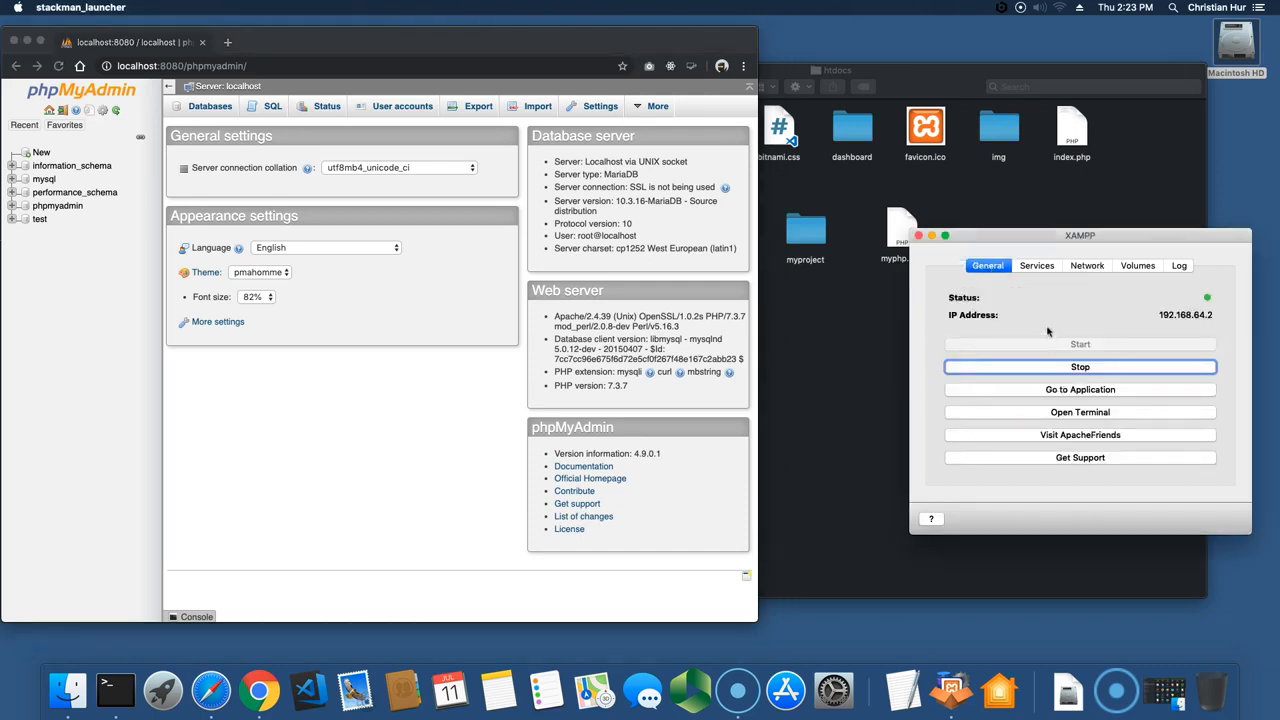
click(1050, 270)
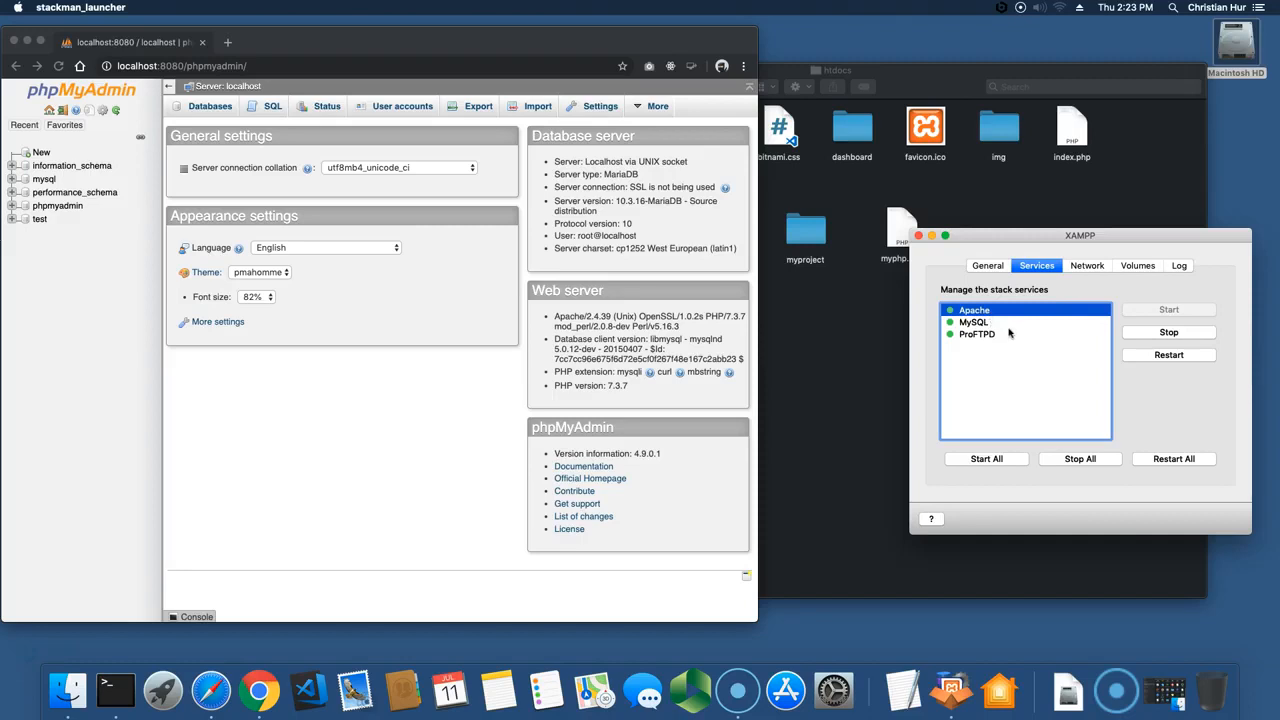
click(1087, 267)
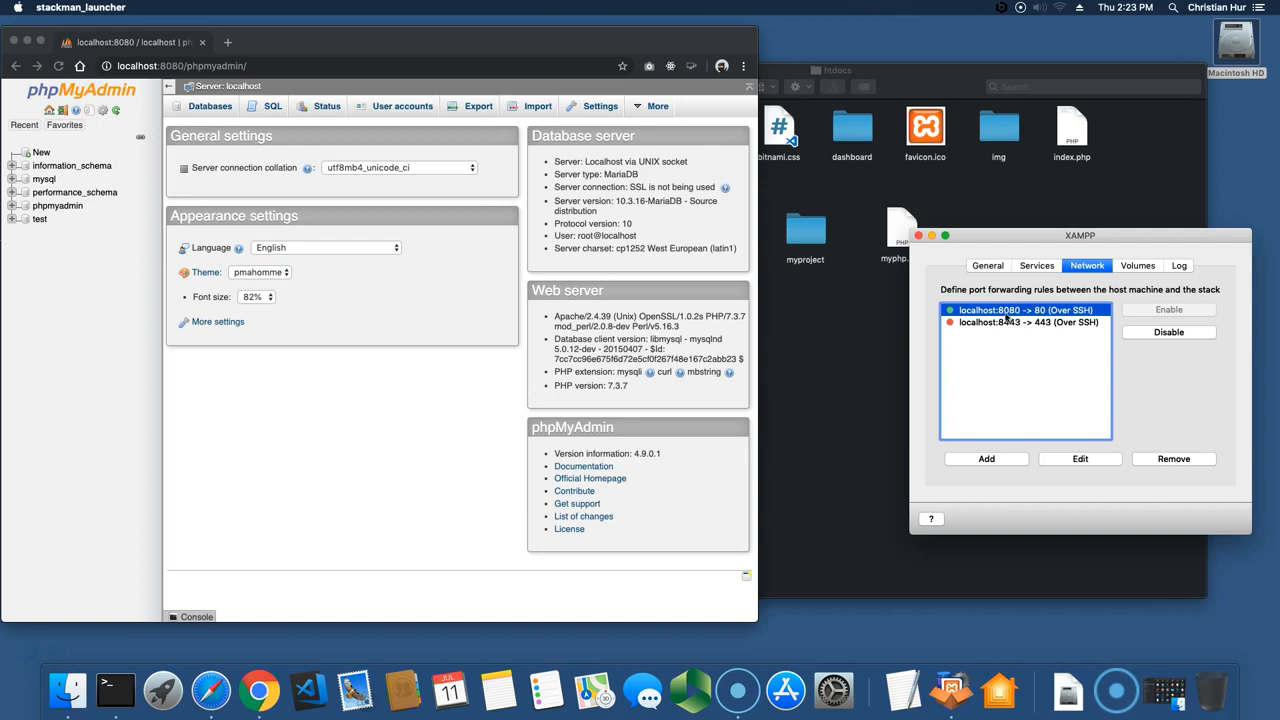
click(994, 267)
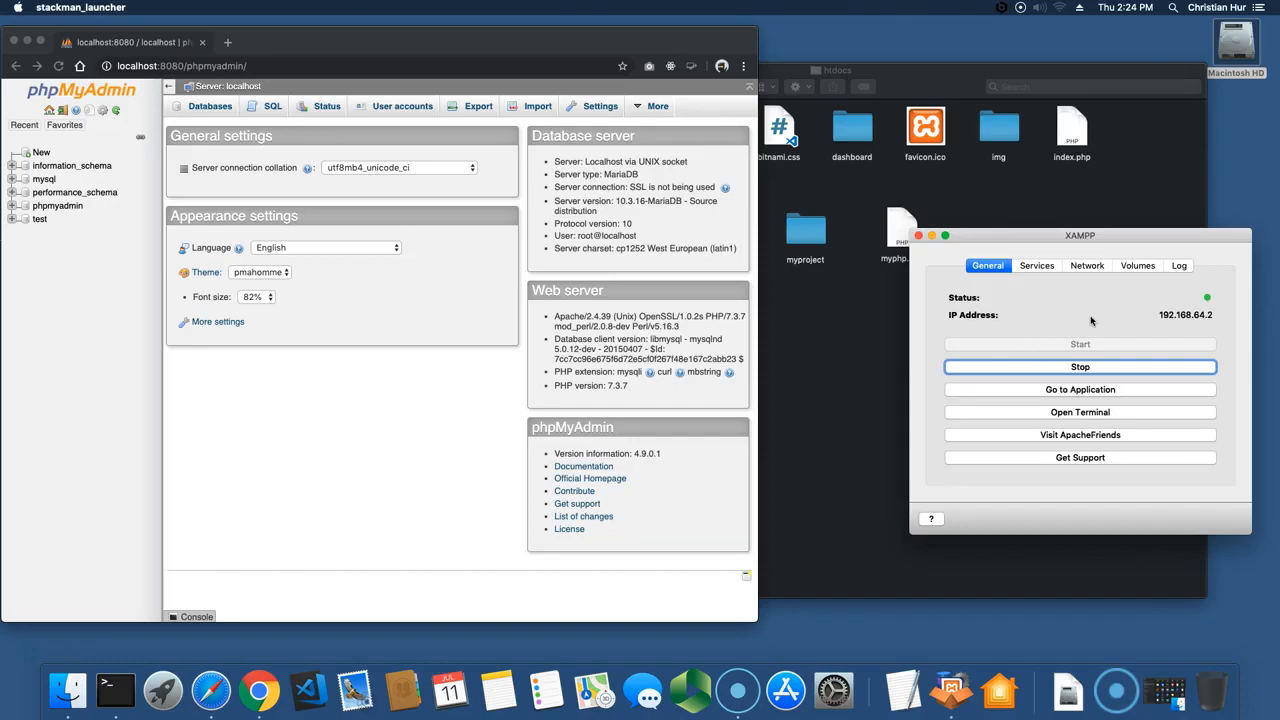
click(29, 660)
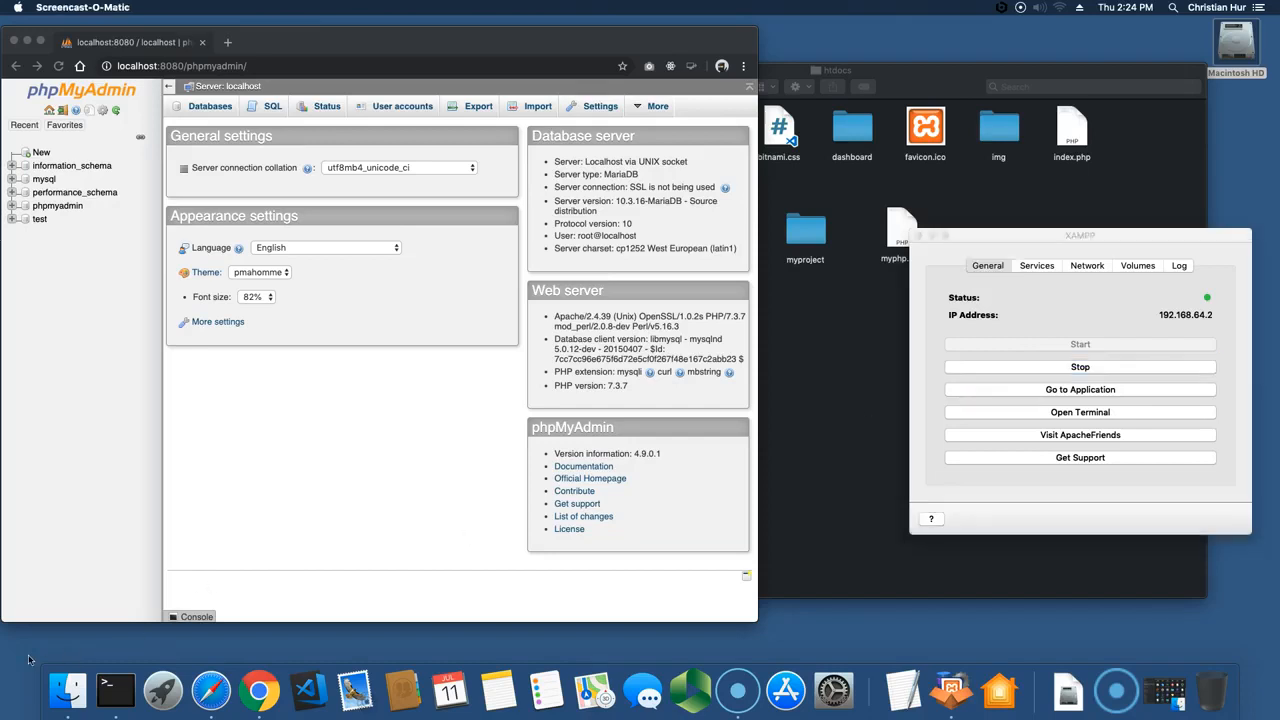